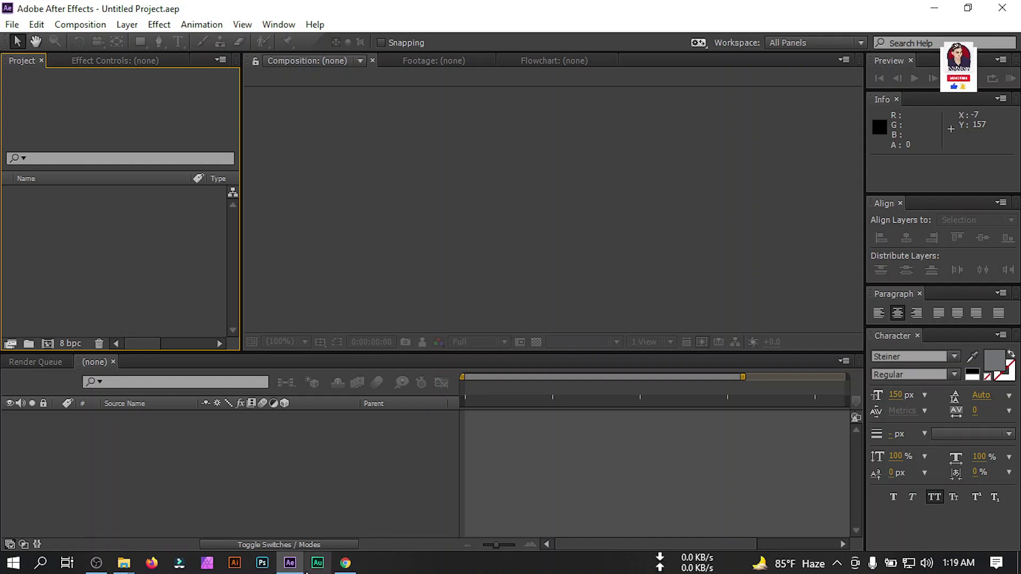
Step: Show the previews of the open File Explorer windows, footages and Video Edit Files
click(124, 563)
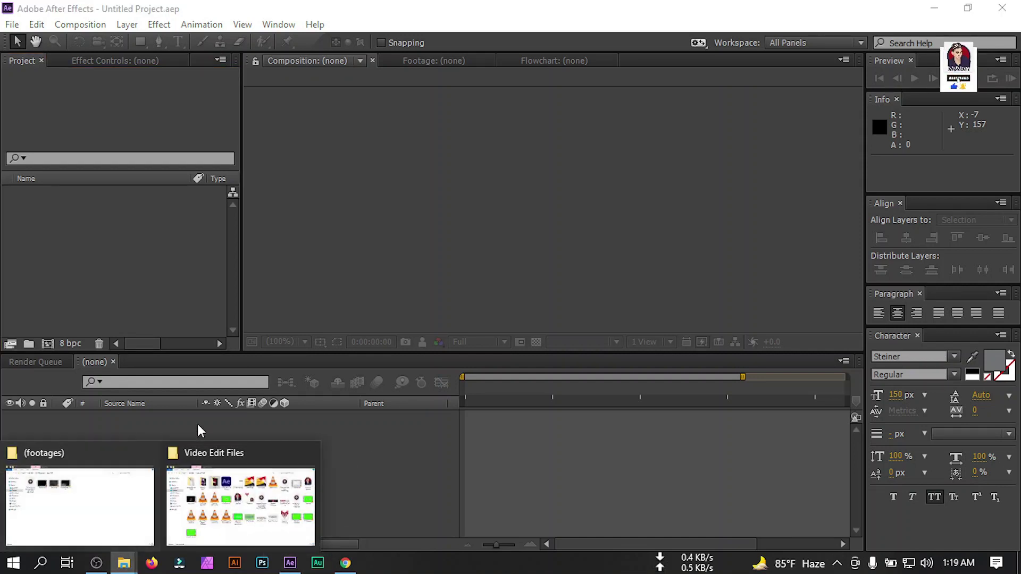
Step: Import the mp3 sound effect, Particle.mp4, Smoke.mp4 and SmokeBreeze1.mov into the Project panel
click(103, 495)
drag(179, 253, 453, 105)
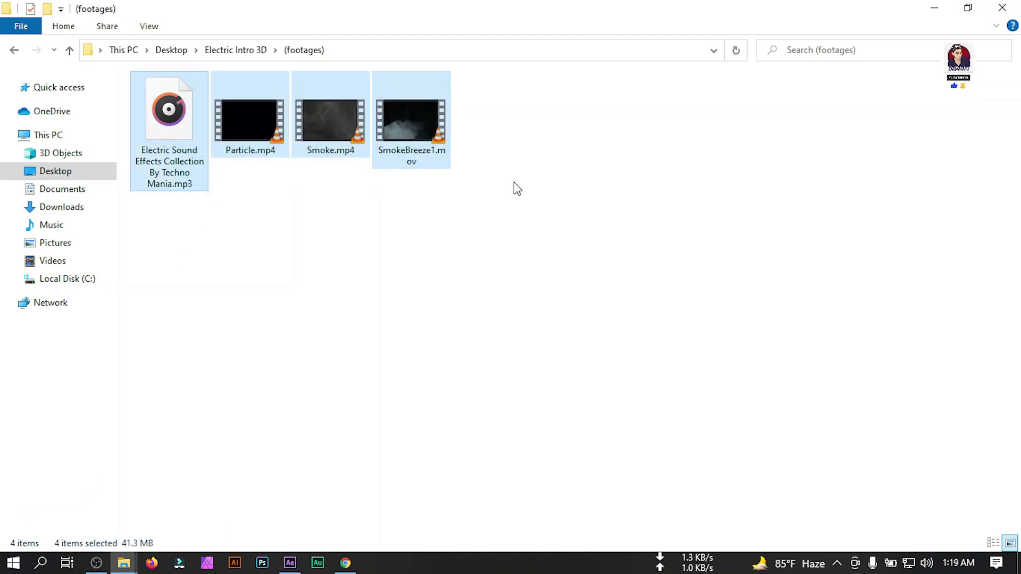
drag(404, 116, 84, 269)
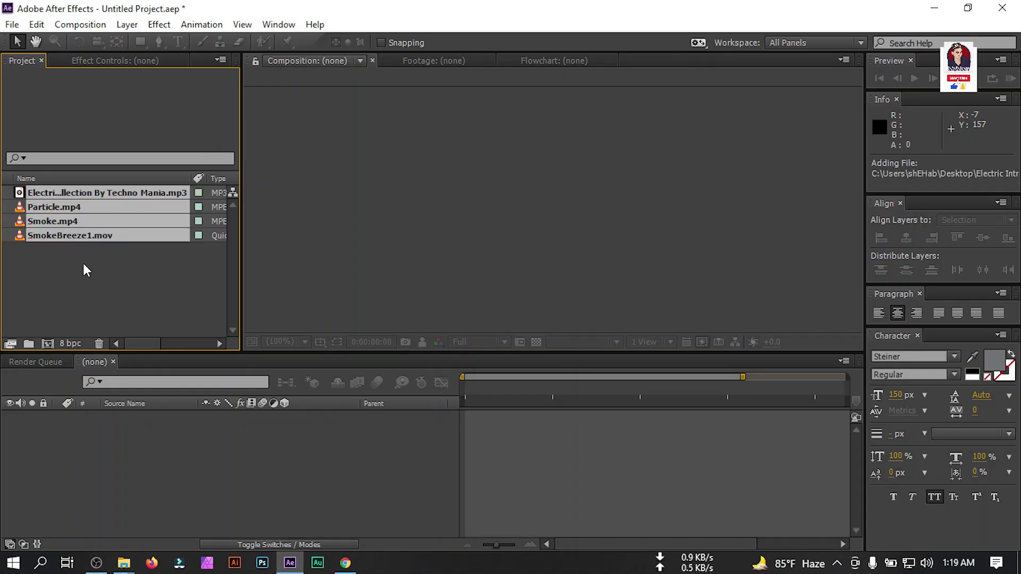
Step: Create a project folder named Footages and move the four imported clips into it
click(29, 344)
text(Foo)
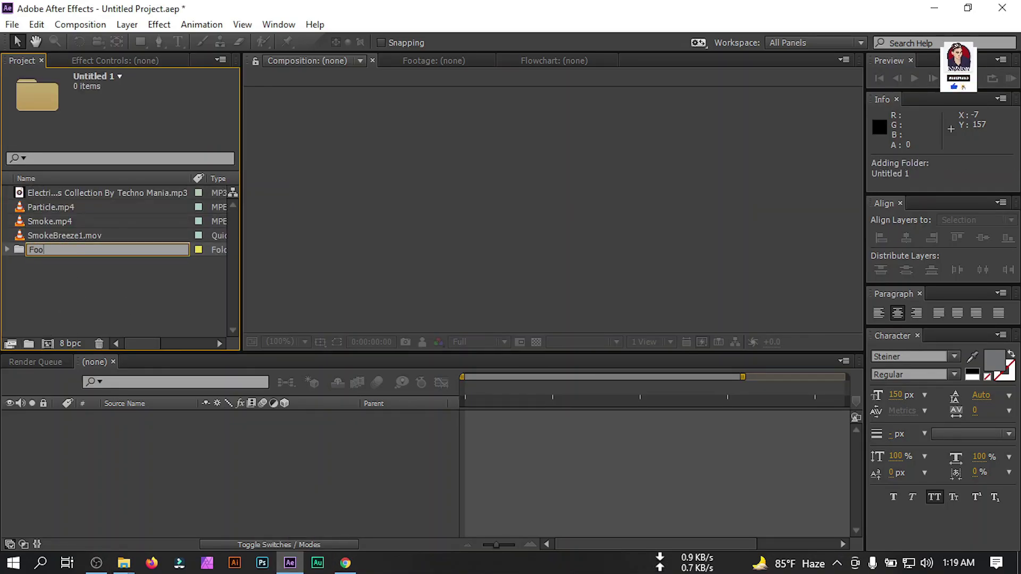
text(tages)
key(Return)
click(56, 248)
shift+click(53, 222)
drag(53, 222, 53, 207)
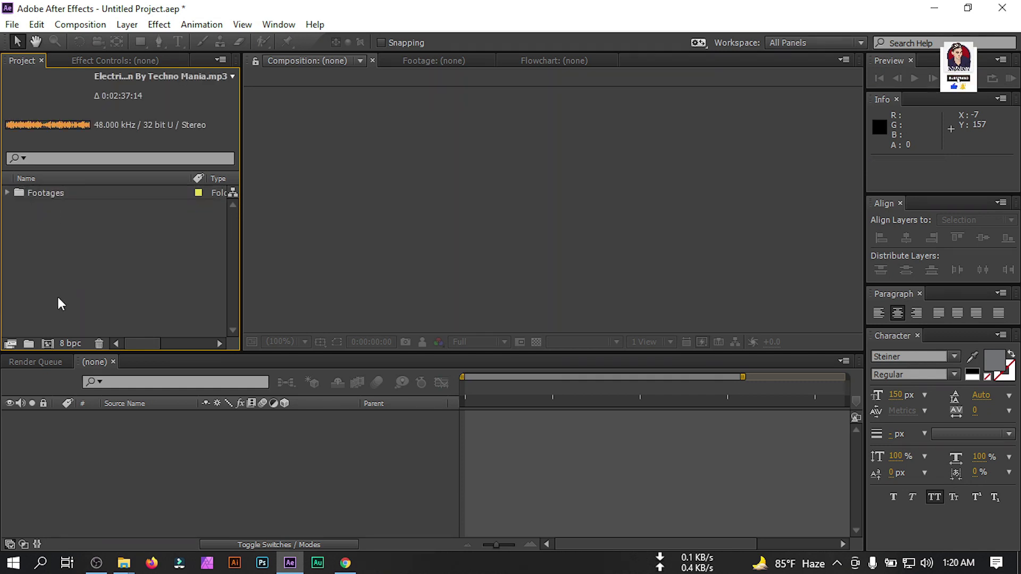
Step: Create a 1920×1080, 30 fps, 5-second composition named main
click(48, 342)
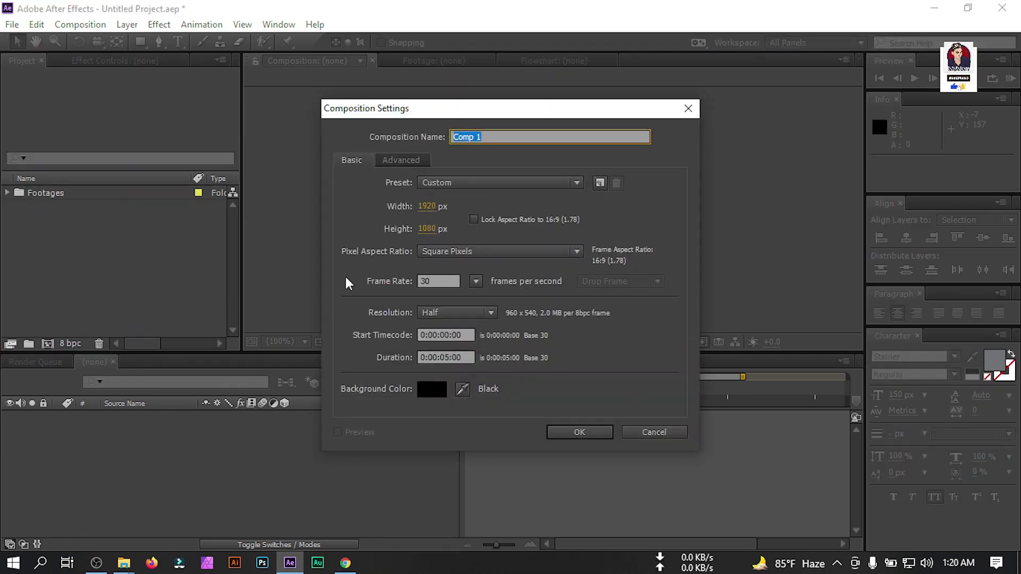
text(main)
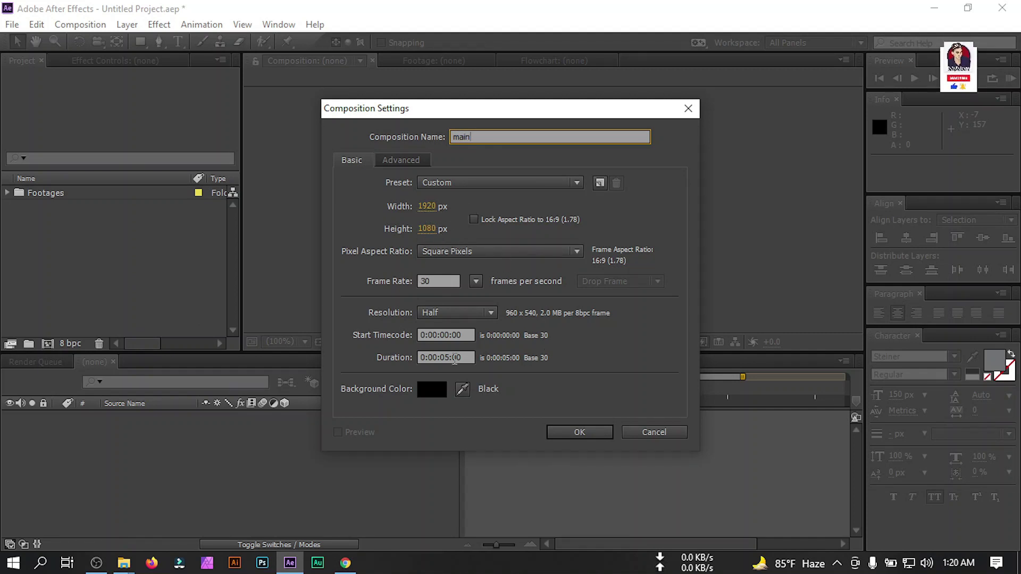
click(585, 432)
right_click(97, 468)
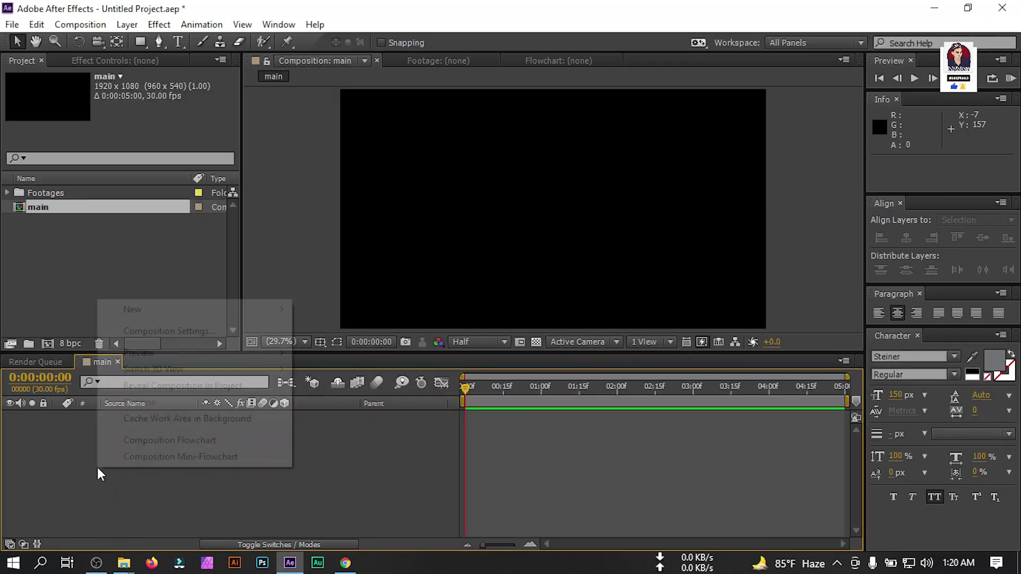
Step: Add a text layer reading ELECTRIC and centre it horizontally and vertically in the frame
mouse_move(159, 310)
click(319, 311)
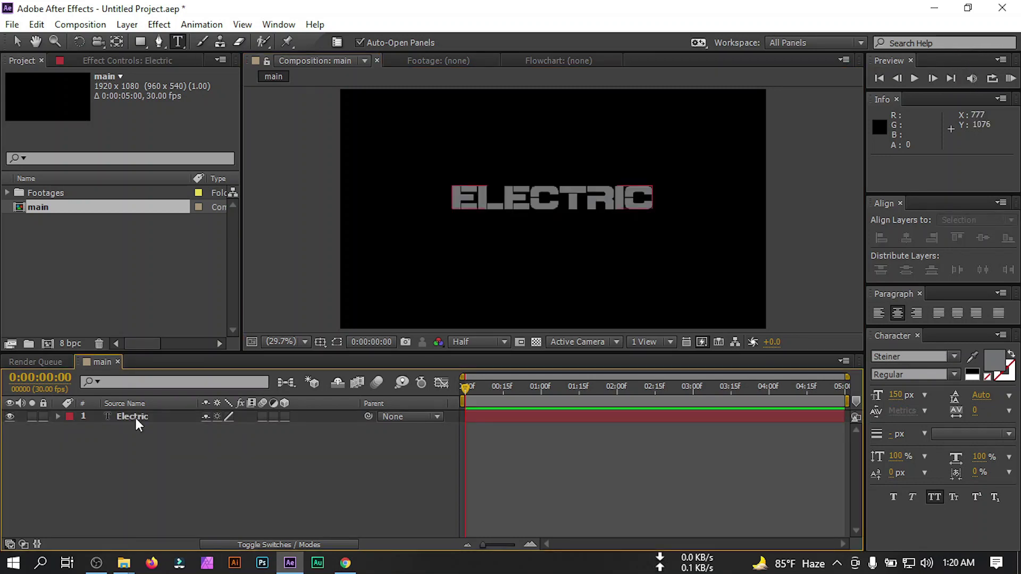
click(135, 418)
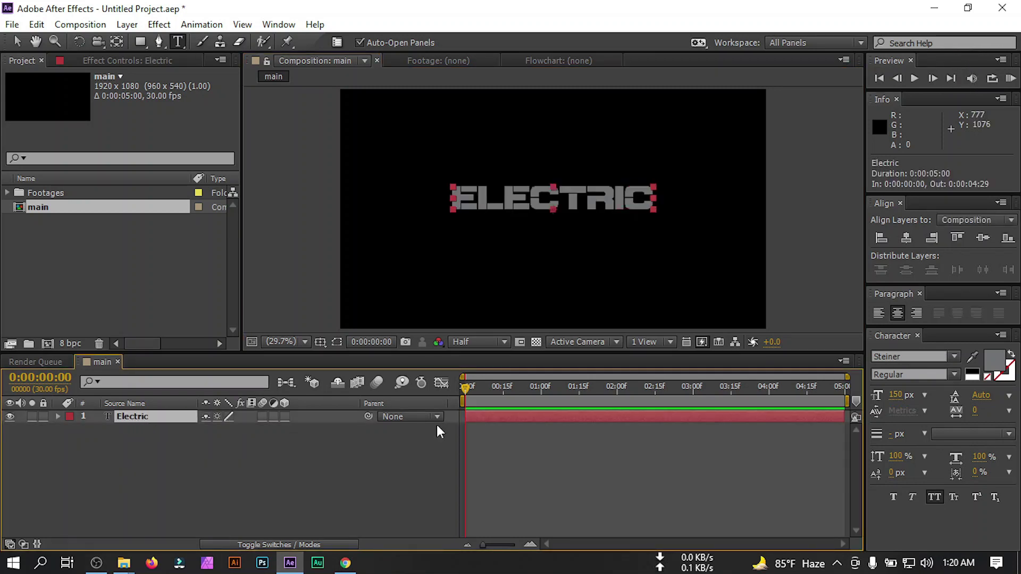
click(906, 240)
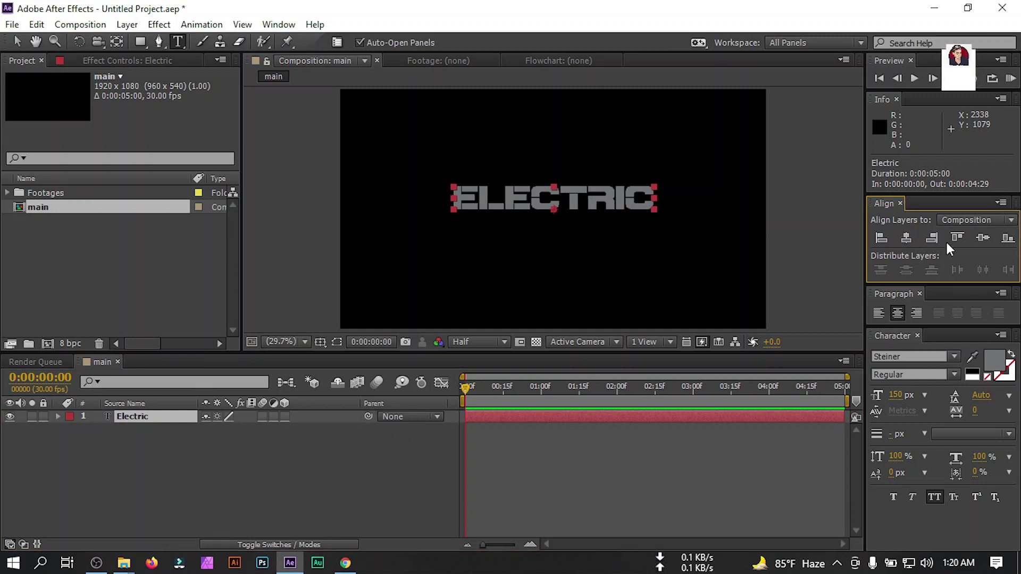
click(982, 239)
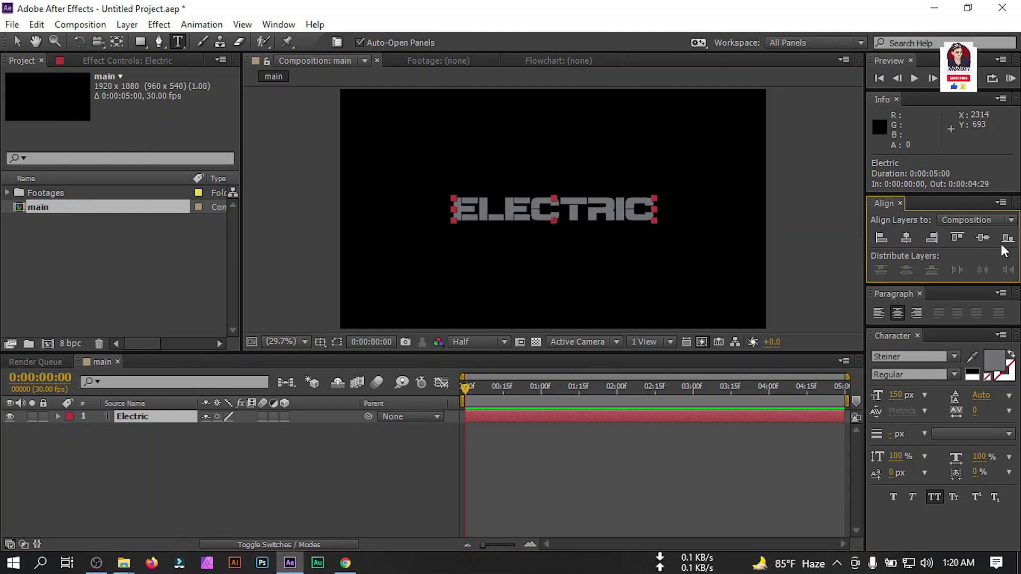
click(145, 436)
Step: Add a new 1920×1080 solid layer named Saber
right_click(137, 457)
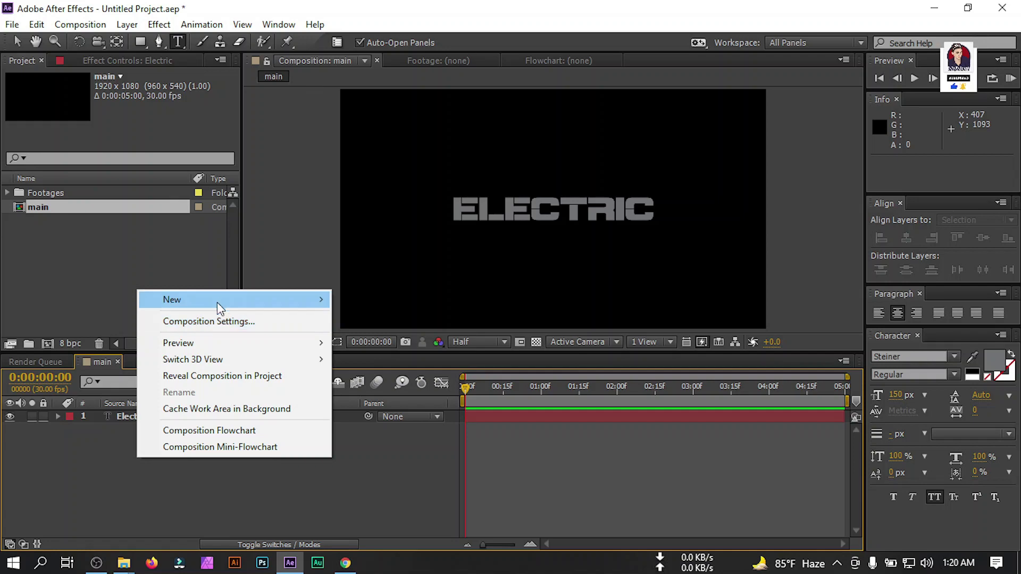
mouse_move(221, 301)
click(394, 337)
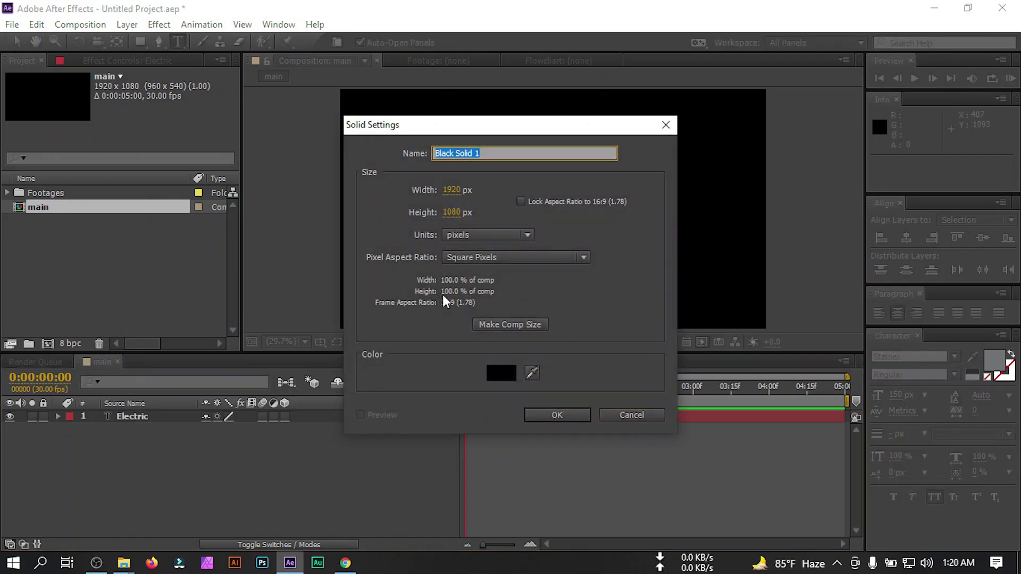
text(Saber)
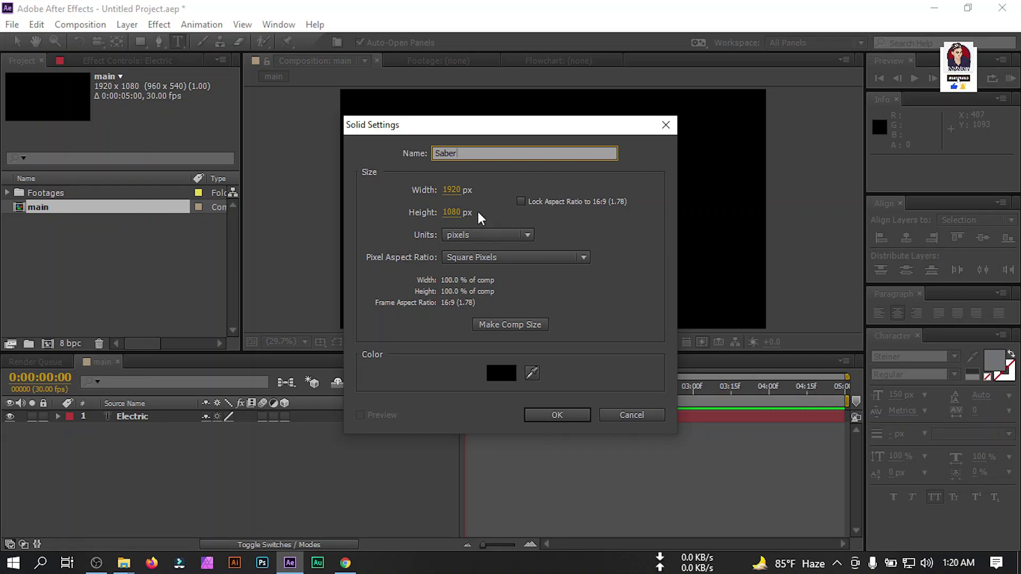
key(Return)
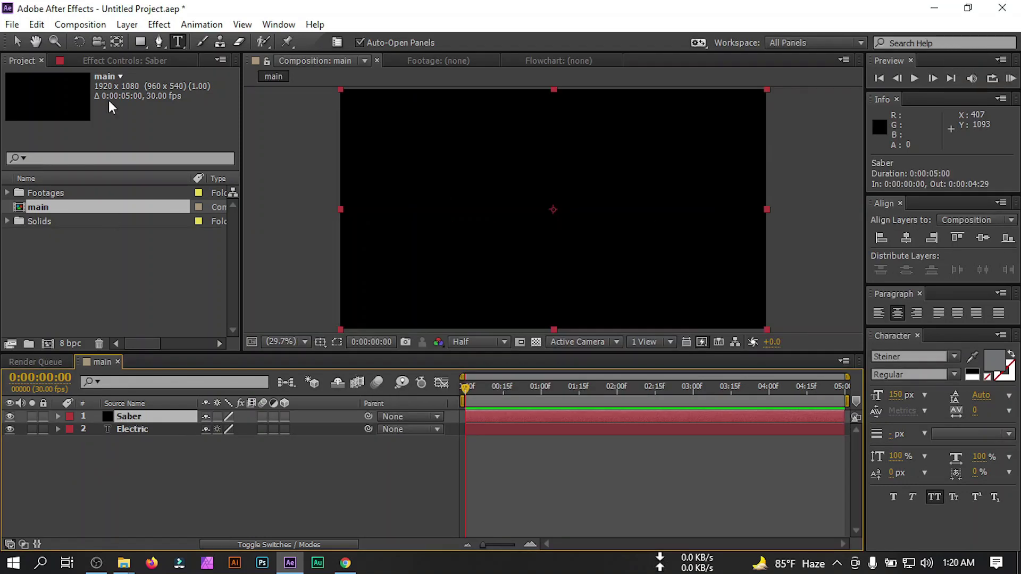
Step: Apply the Video Copilot Saber effect to the Saber solid
click(154, 27)
mouse_move(219, 478)
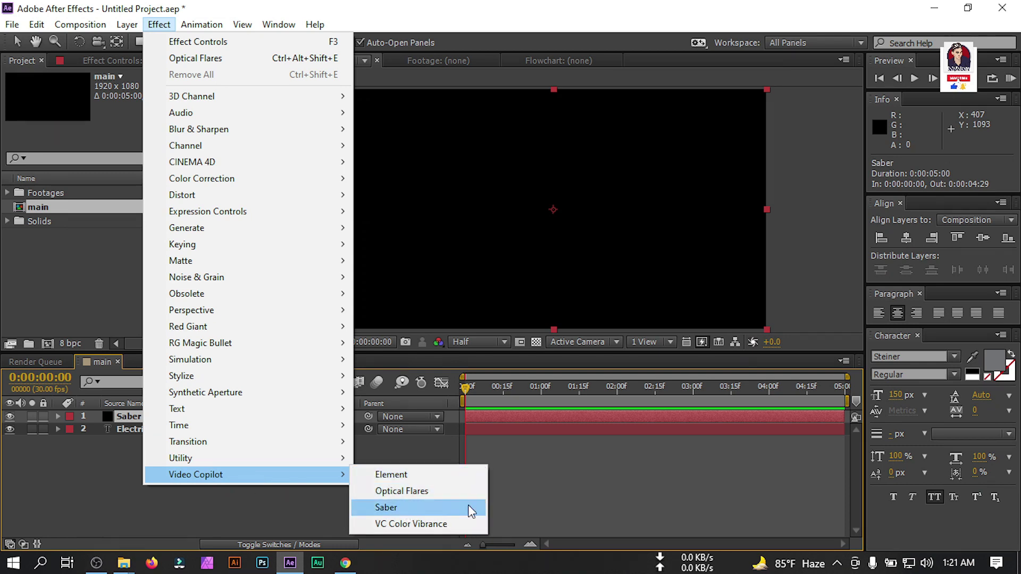
click(386, 507)
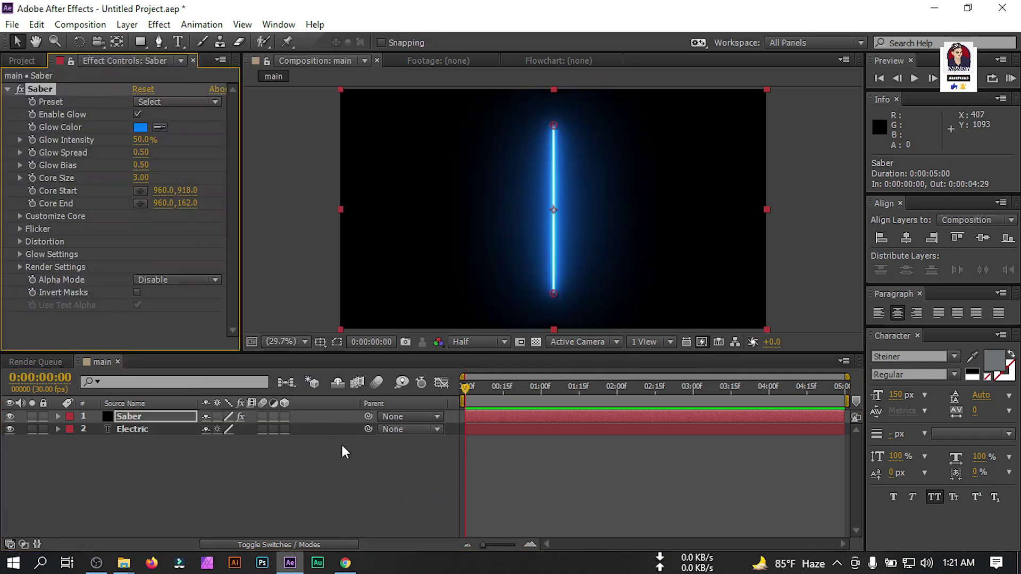
Step: Set Saber's Core Type to Text Layer using Electric, with Glow Intensity 30%
click(19, 217)
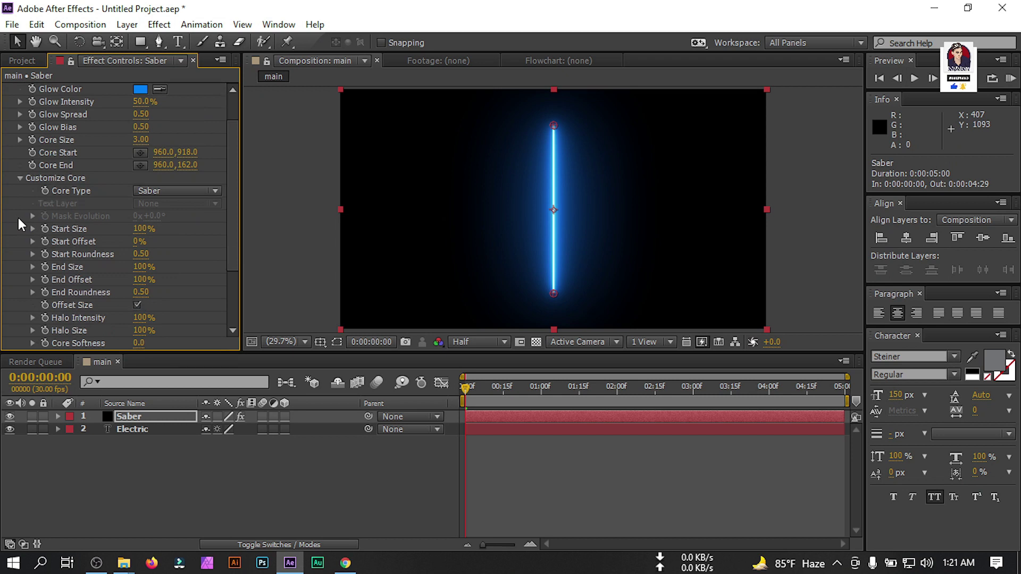
click(165, 192)
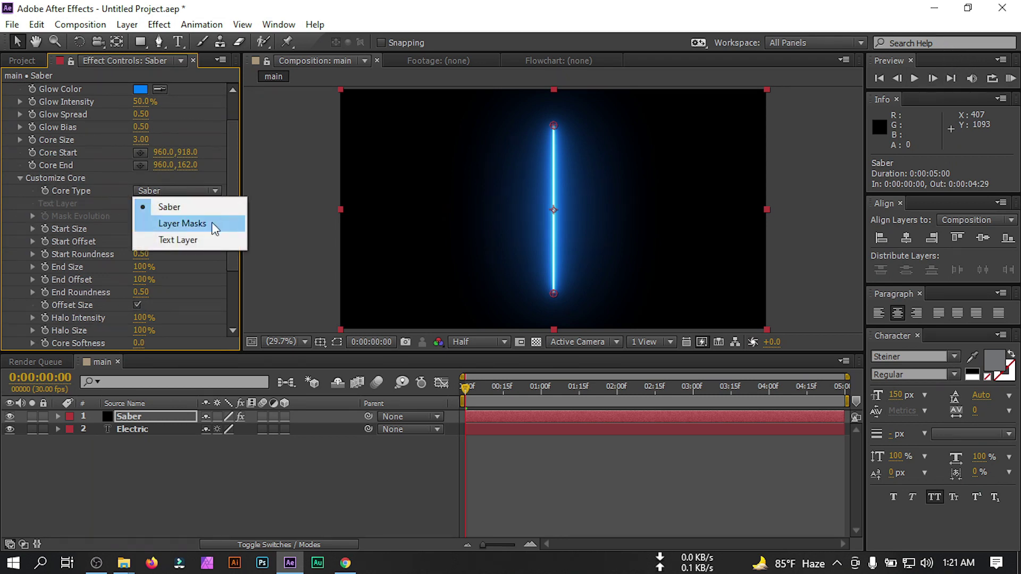
click(179, 241)
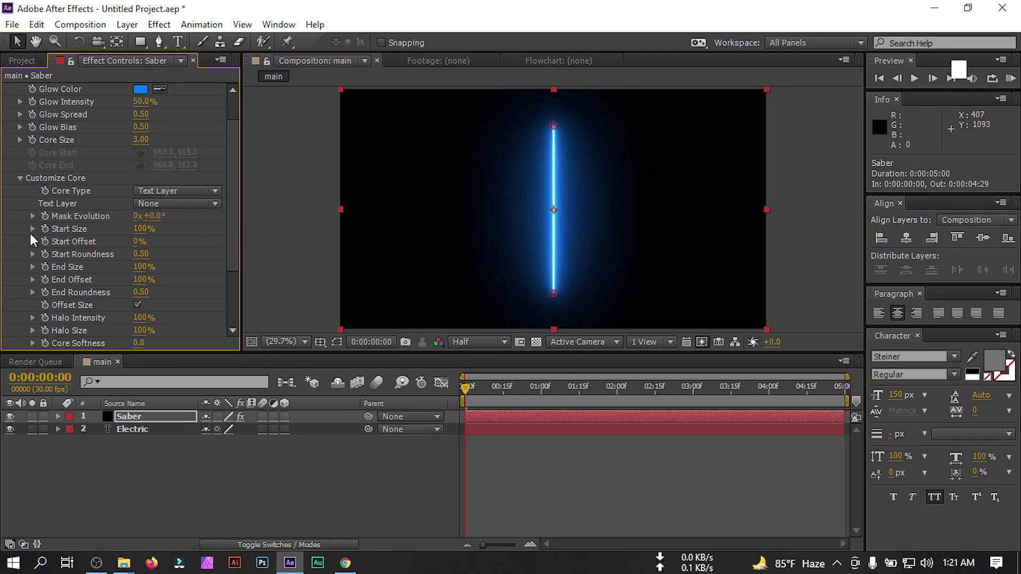
click(146, 206)
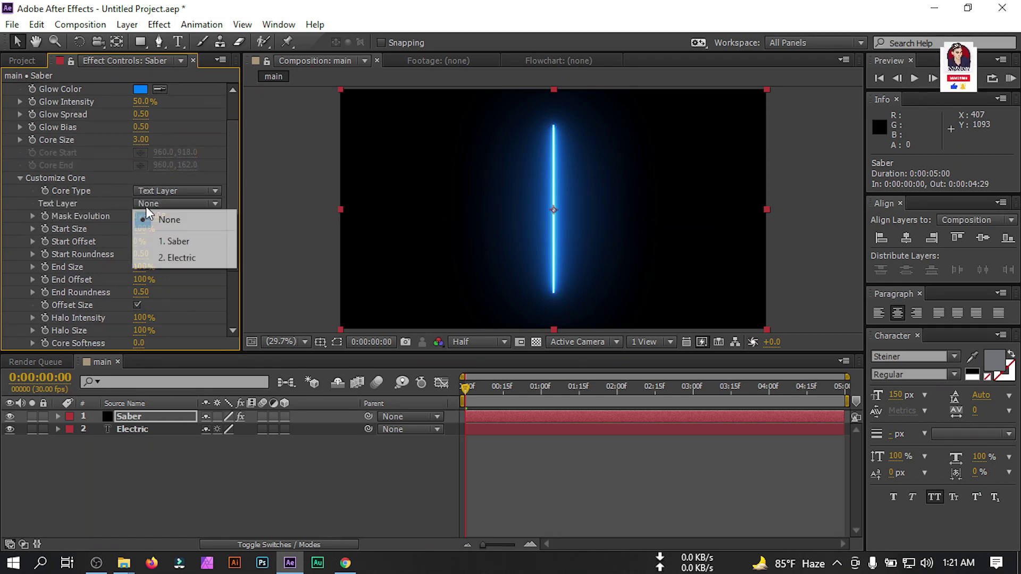
click(190, 257)
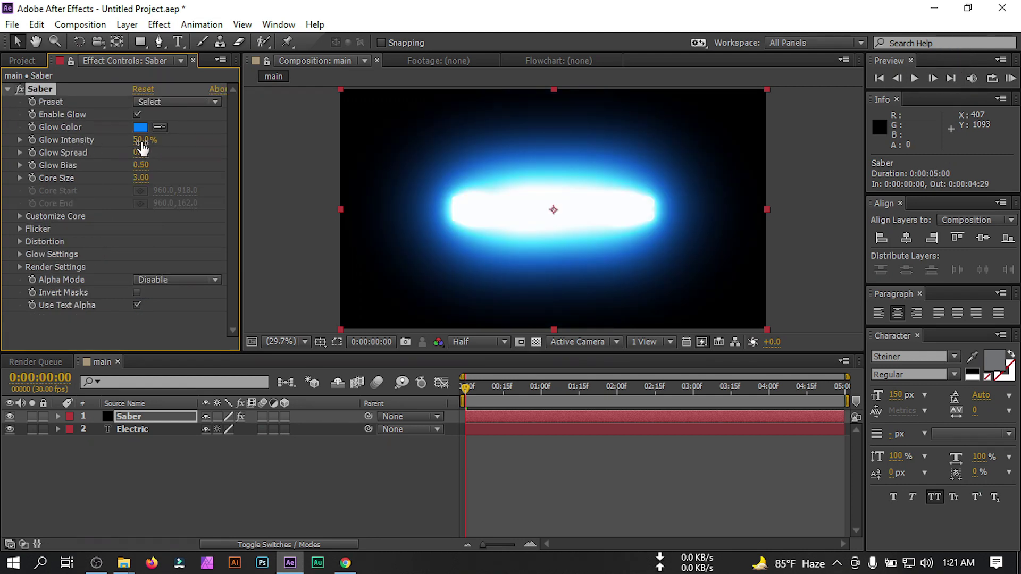
text(30)
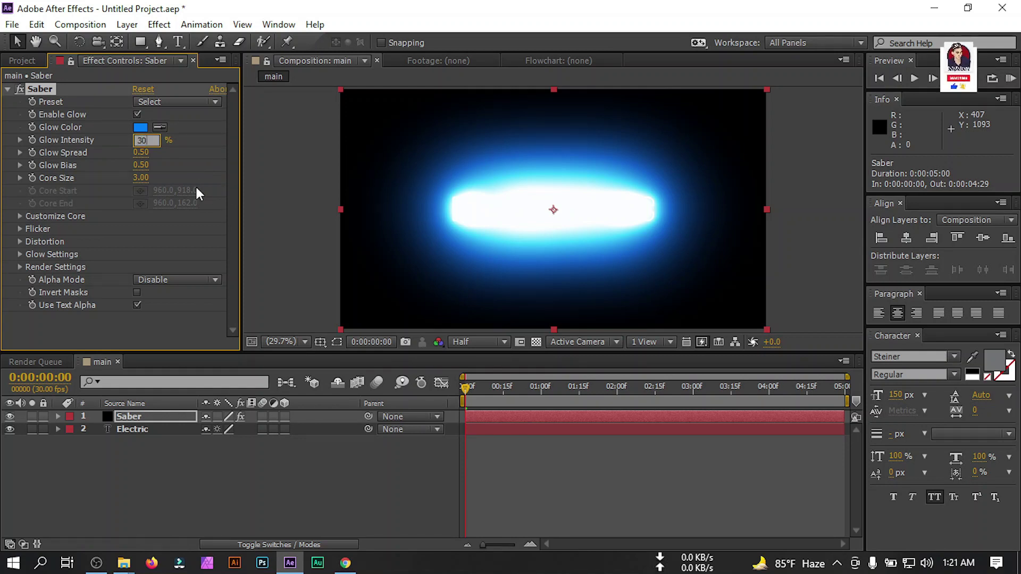
click(142, 177)
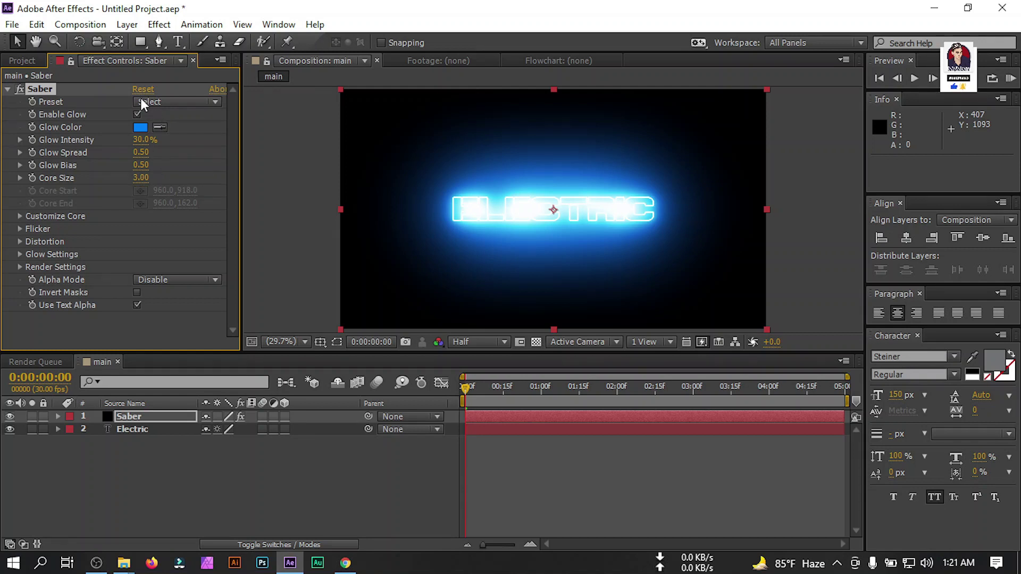
Step: Switch the Saber preset to Arc Reactor and check the crackling blue outline a few frames in
click(154, 103)
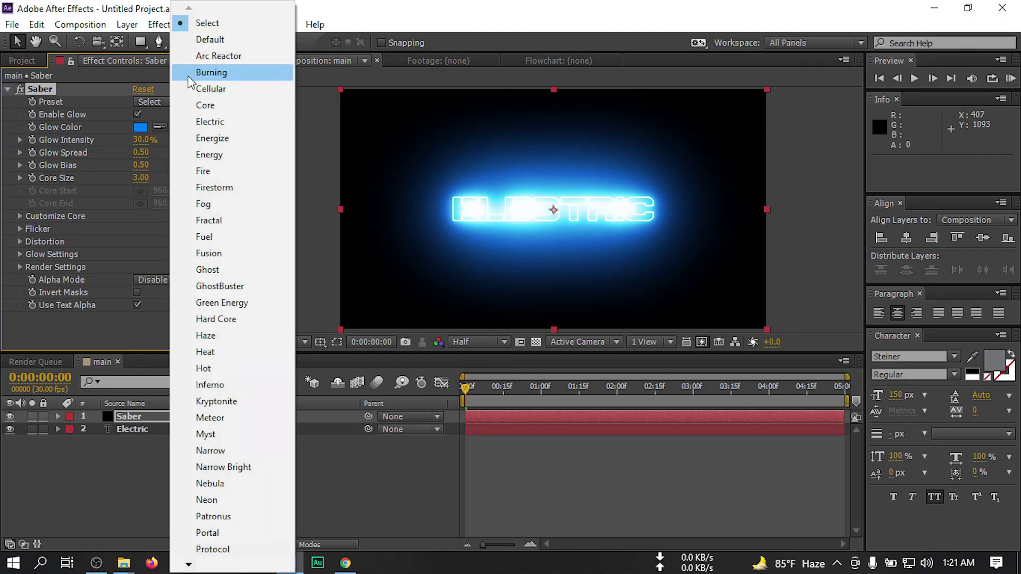
click(218, 56)
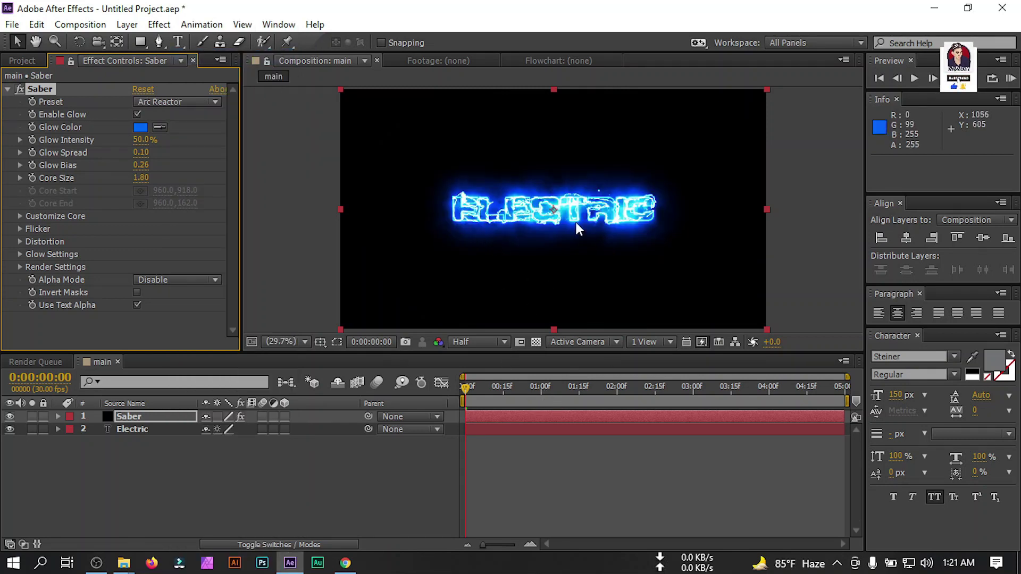
mouse_move(468, 379)
mouse_down()
mouse_move(492, 393)
mouse_move(370, 436)
mouse_move(481, 388)
mouse_move(460, 397)
mouse_up()
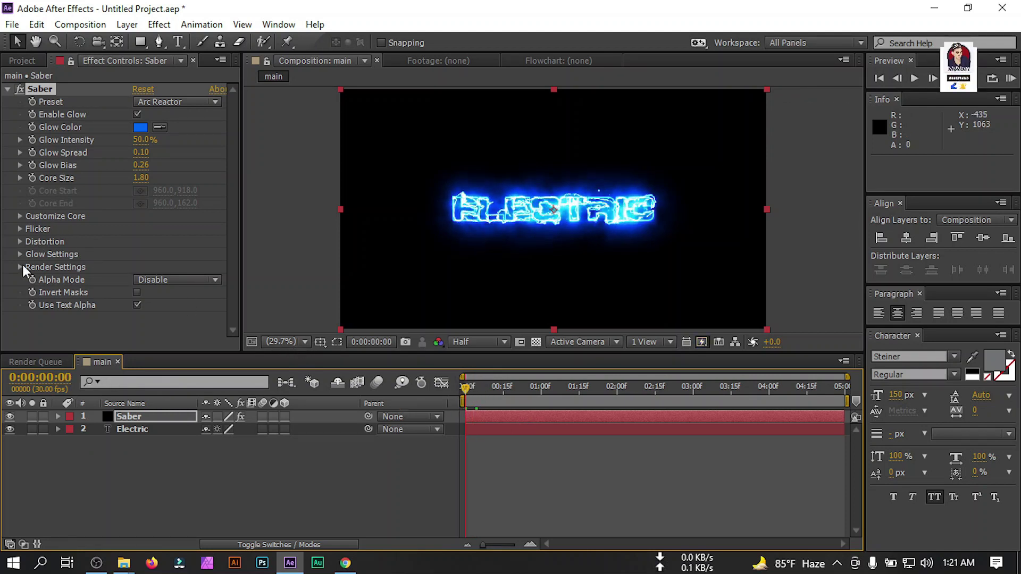
click(20, 216)
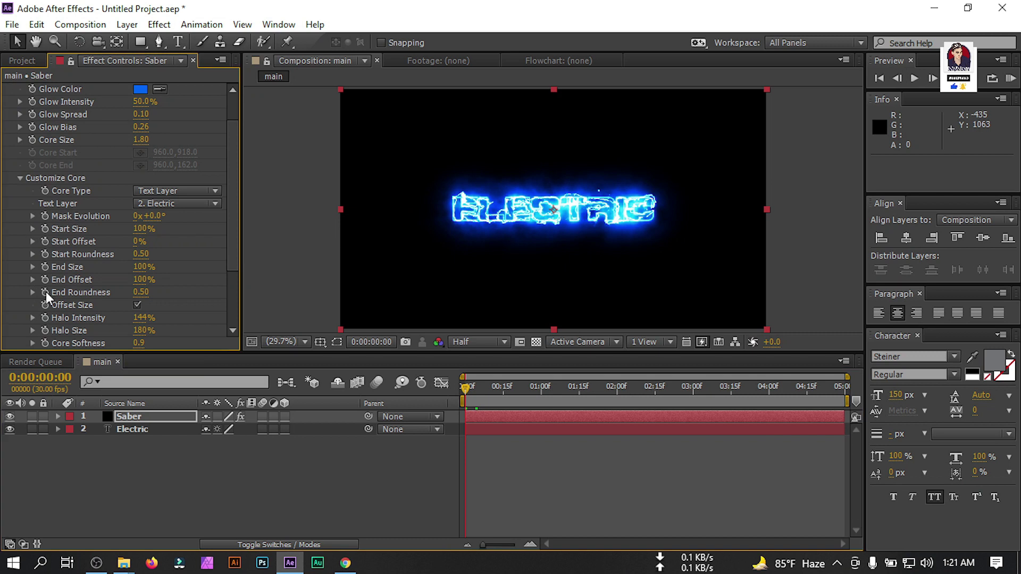
Step: Keyframe Saber's End Offset at 0% on the first frame and preview the title
click(142, 280)
text(0)
key(Return)
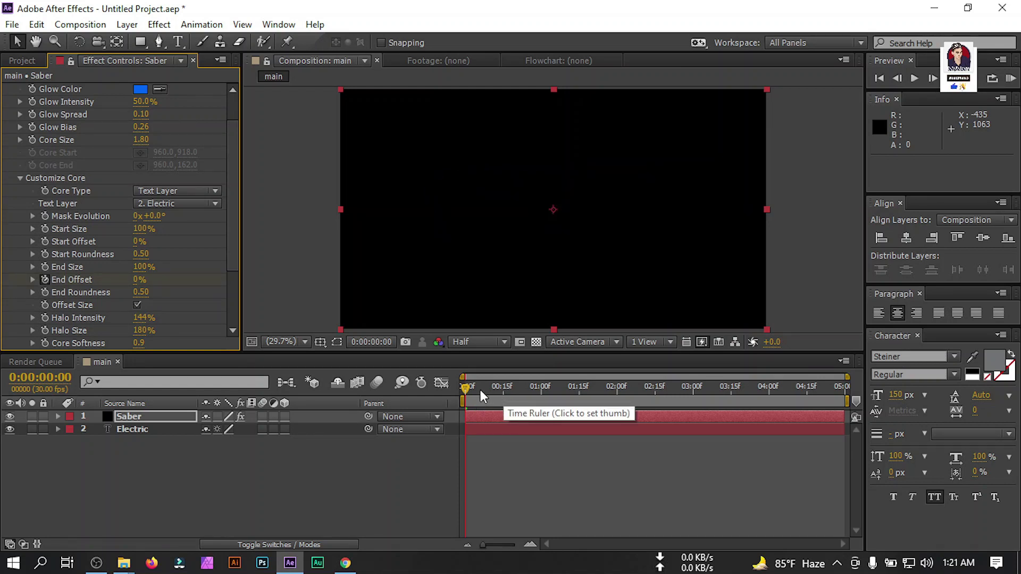
drag(467, 389, 557, 395)
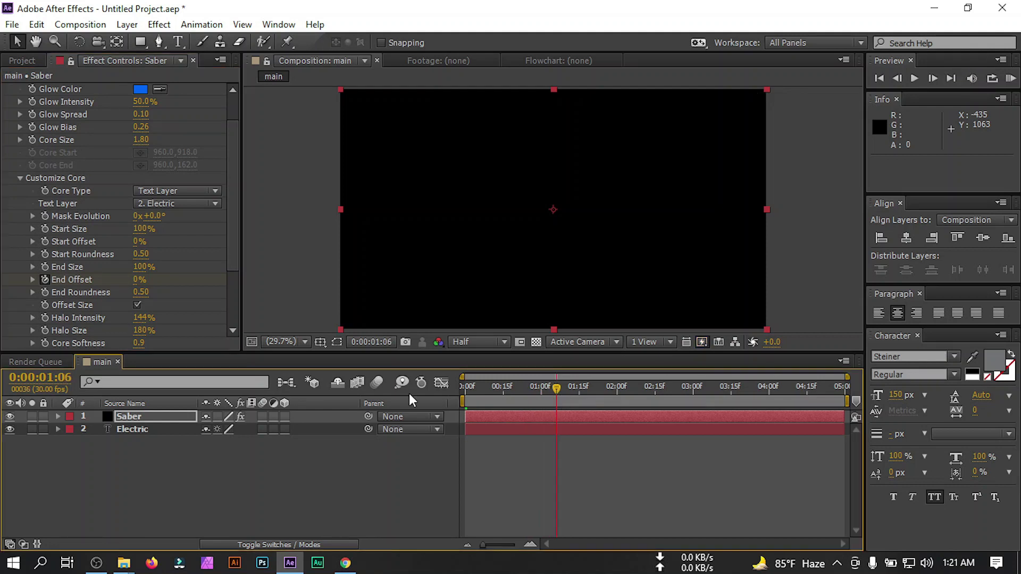
key(Home)
click(138, 279)
key(Return)
key(space)
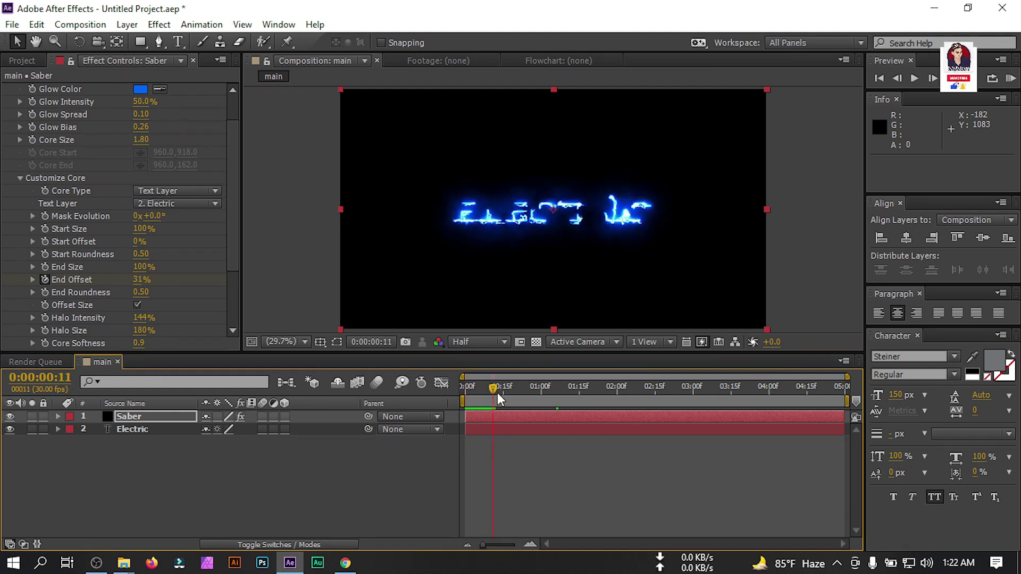
Step: Go to frame 19, select the Saber layer, and show the layer Modes columns
drag(491, 397, 512, 398)
click(138, 445)
click(129, 416)
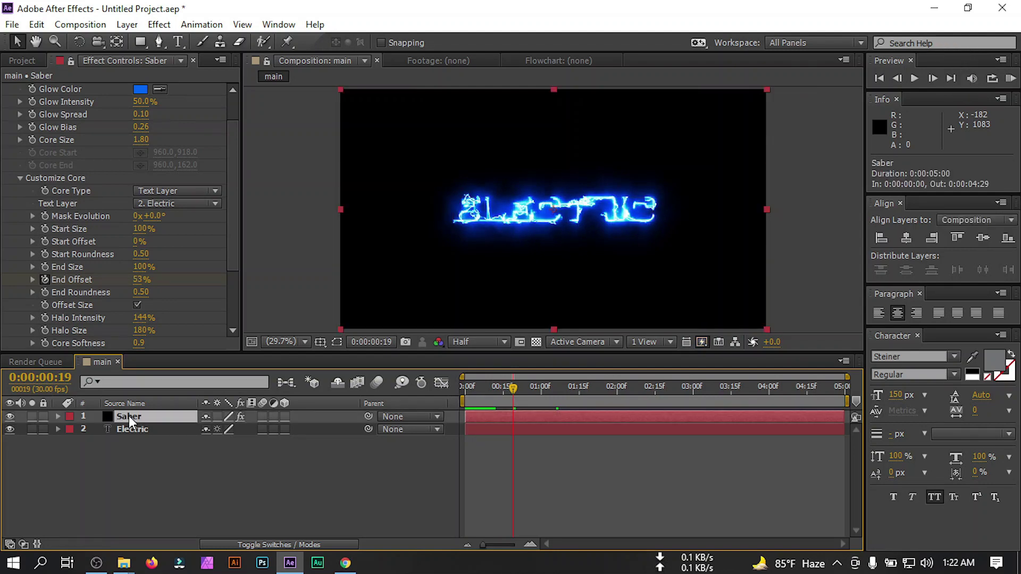
key(F4)
Step: Set the Saber layer's blending mode to Screen and hide the Electric text layer
click(222, 417)
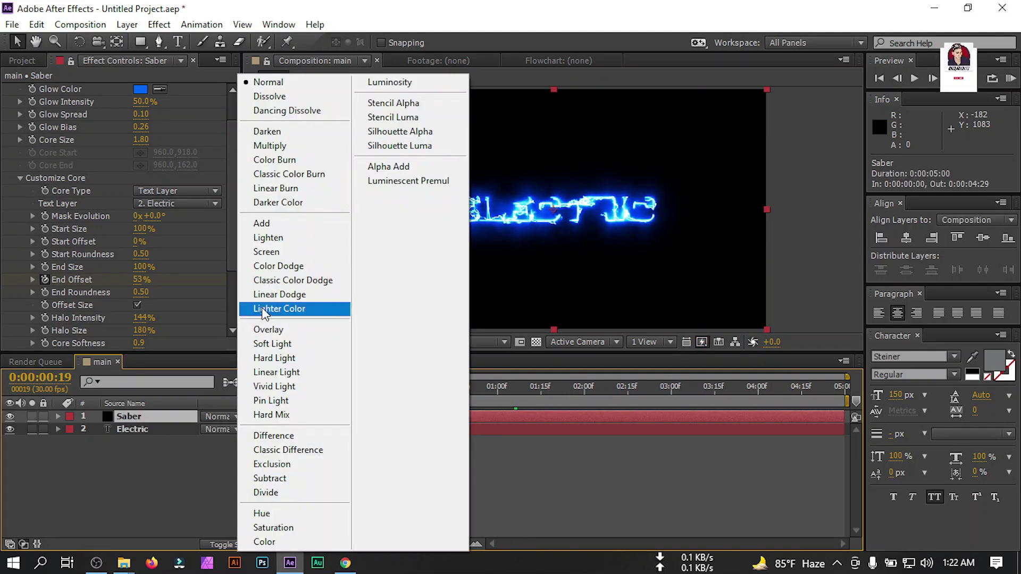
click(273, 257)
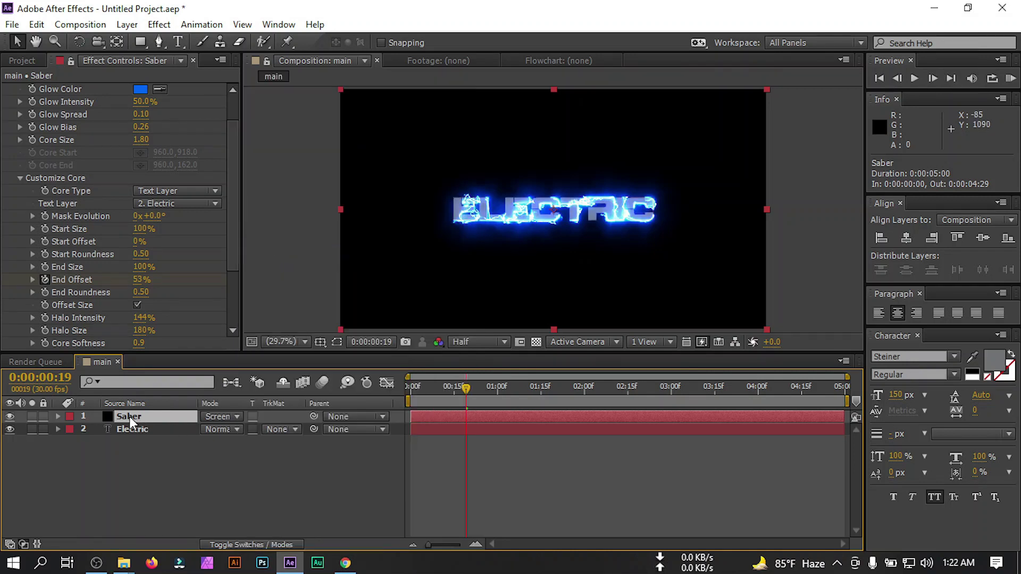
click(8, 430)
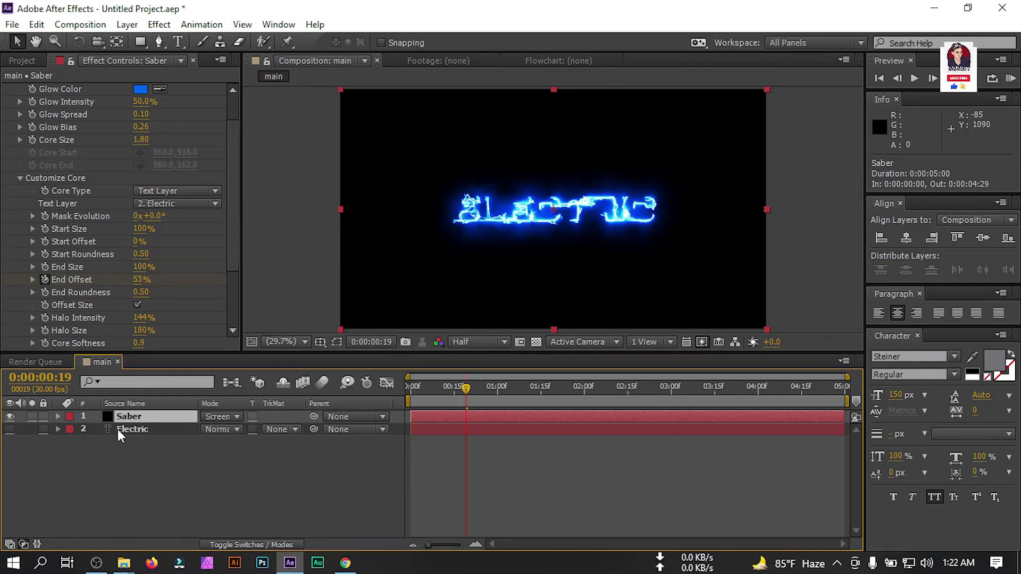
Step: Duplicate the Saber layer, disable Enable Glow, and shift its Glow Color to orange FF6C00
key(ctrl+d)
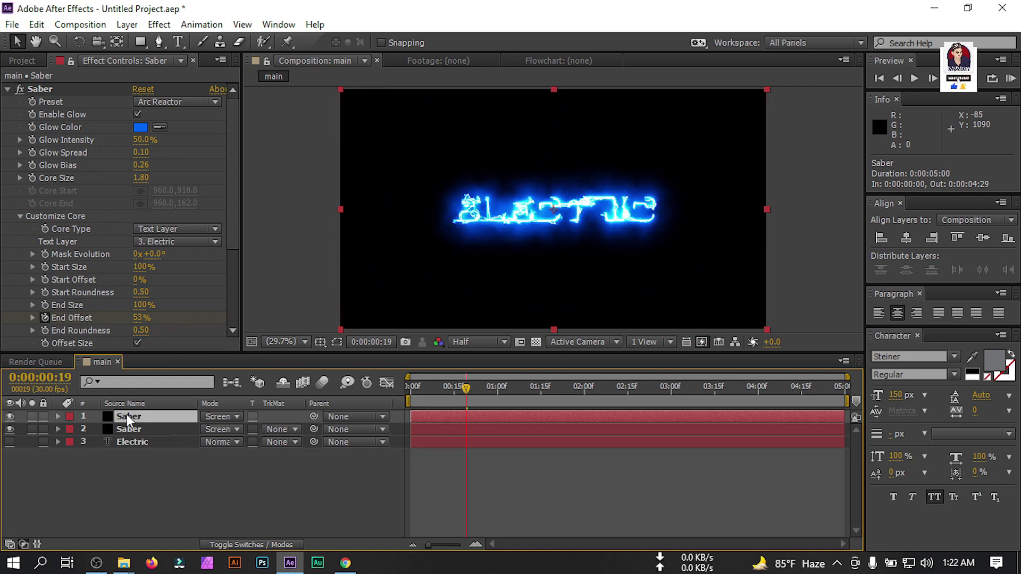
click(138, 114)
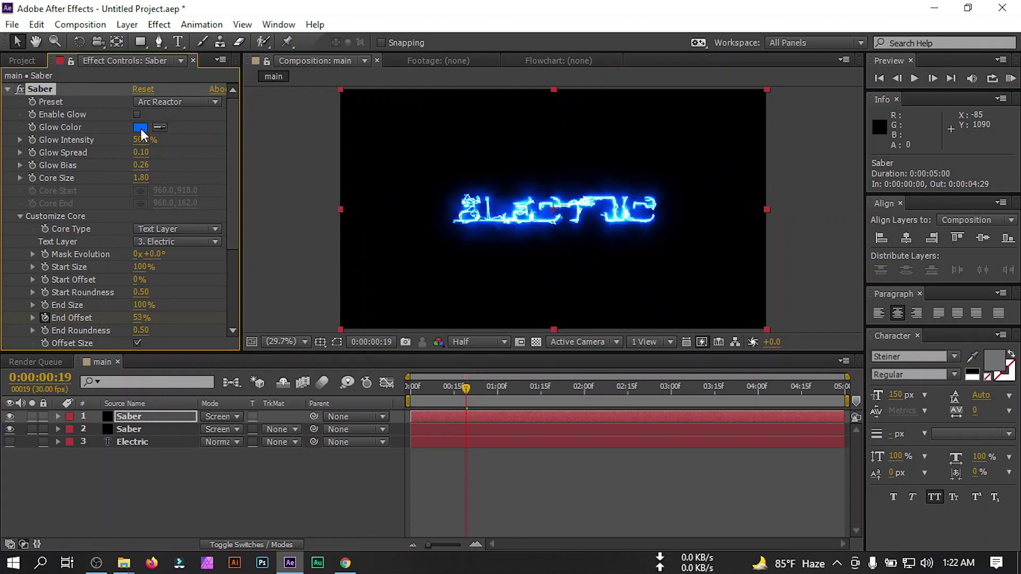
click(140, 128)
drag(227, 408, 218, 475)
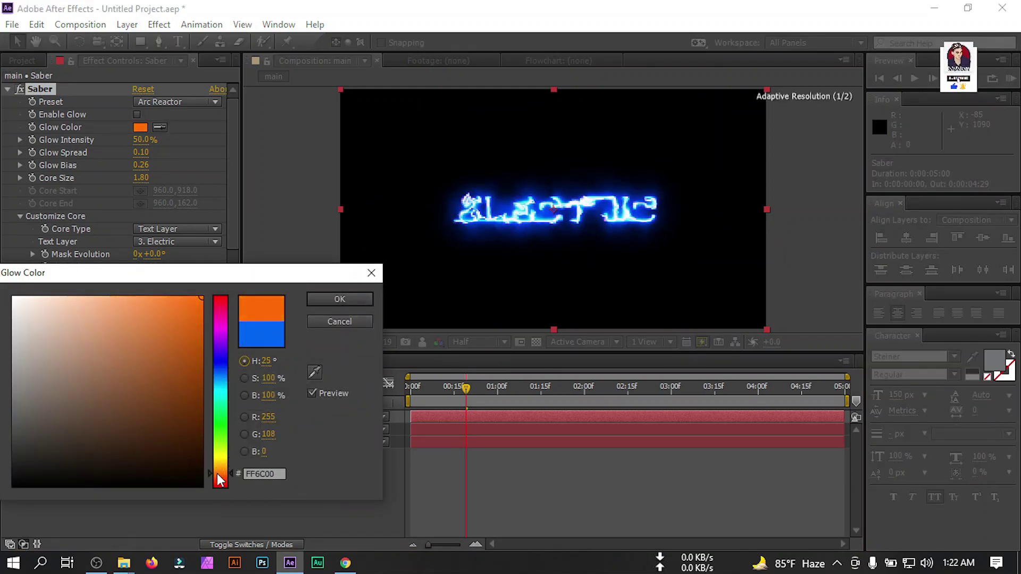
Step: Accept the orange glow, start the duplicate Saber at frame 5, and preview to about frame 15
click(339, 299)
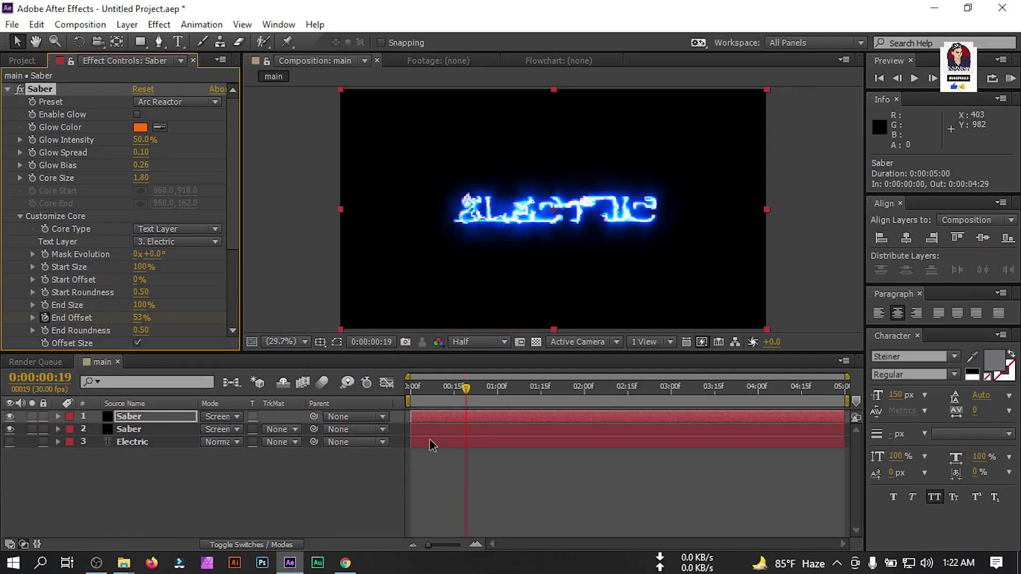
drag(467, 386, 400, 395)
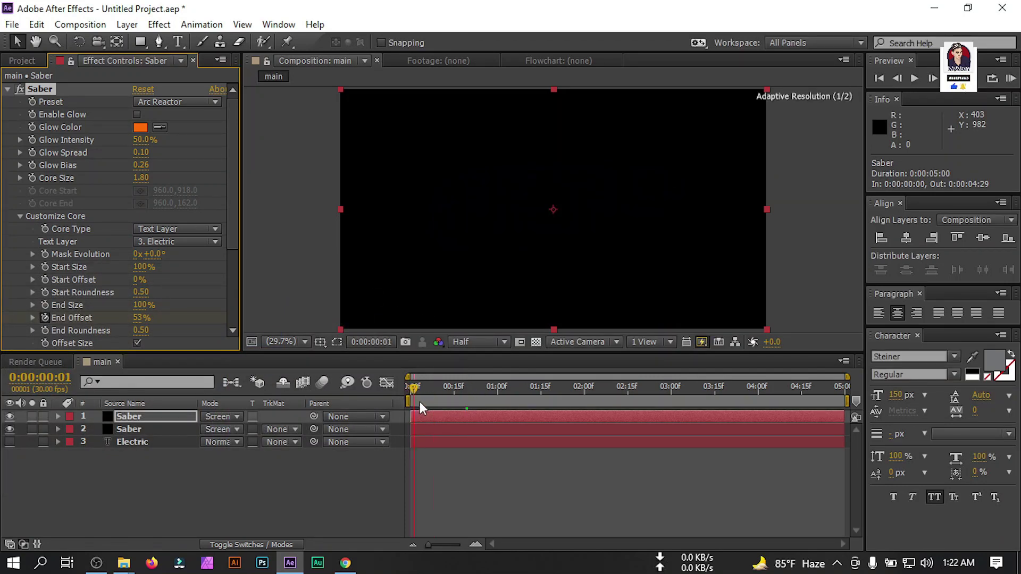
click(420, 407)
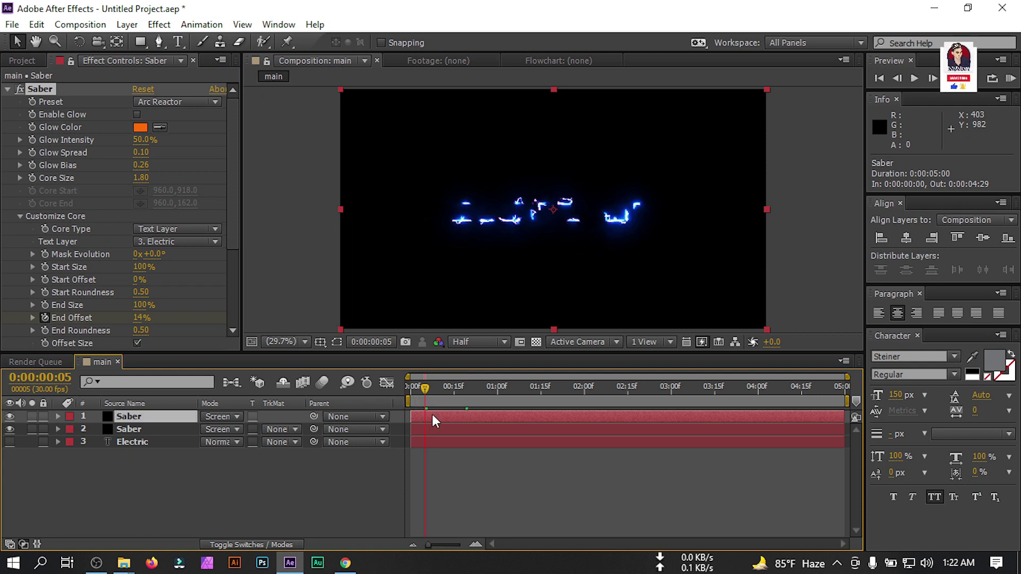
click(461, 466)
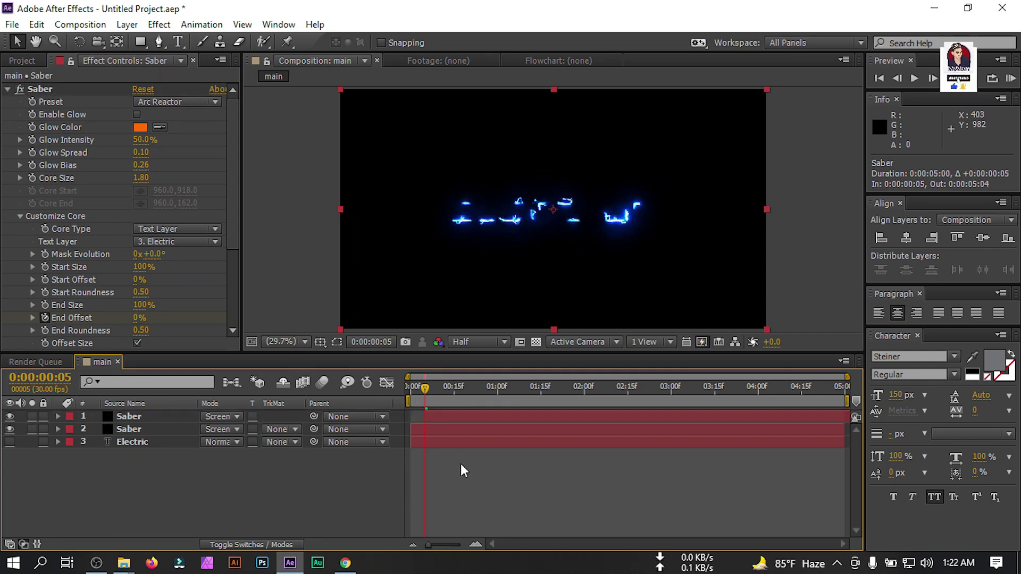
key(space)
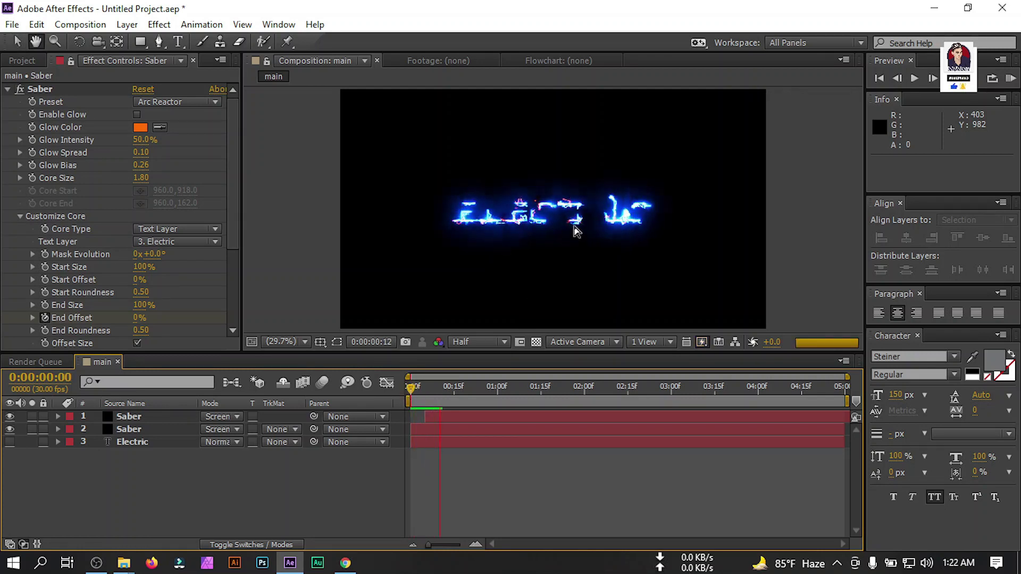
drag(436, 394, 454, 397)
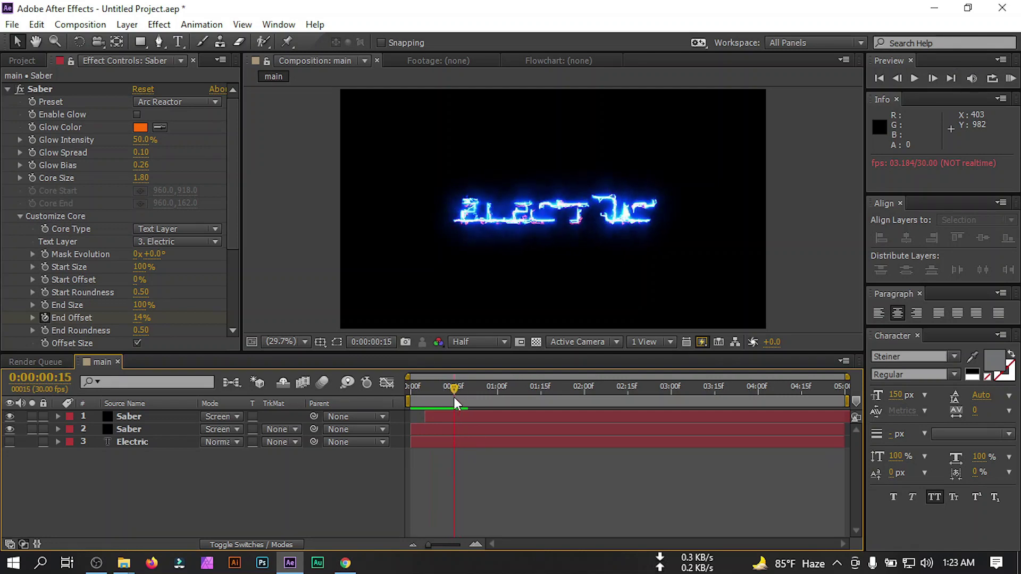
Step: Create a new solid layer named 'Element 3D'
right_click(88, 483)
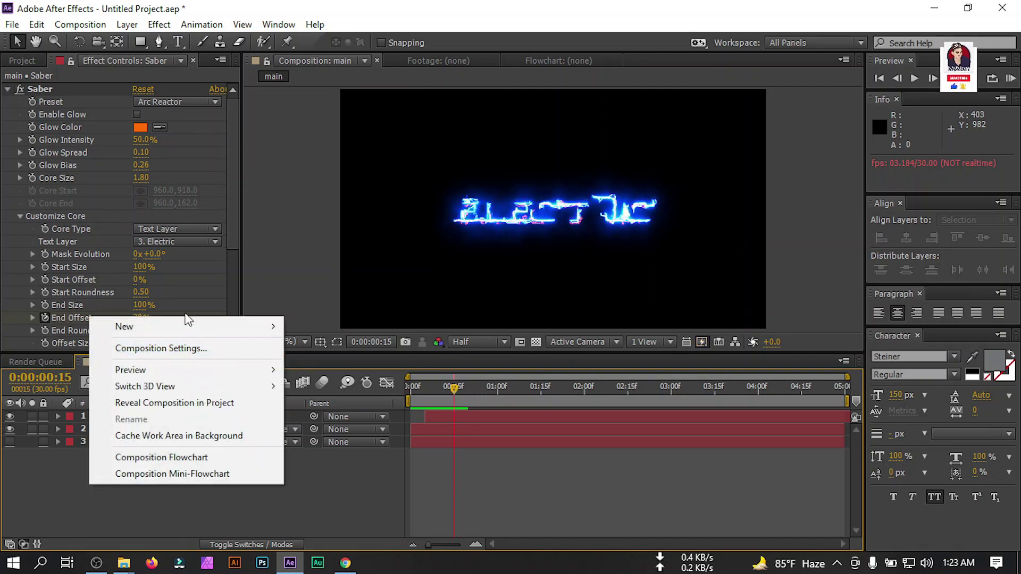
mouse_move(249, 325)
click(348, 365)
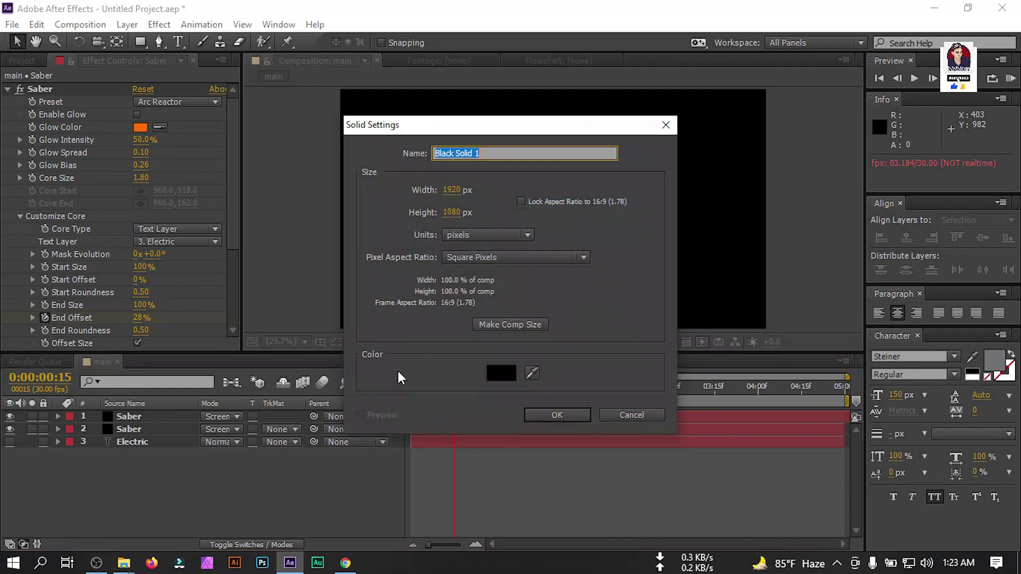
text(Element 3D)
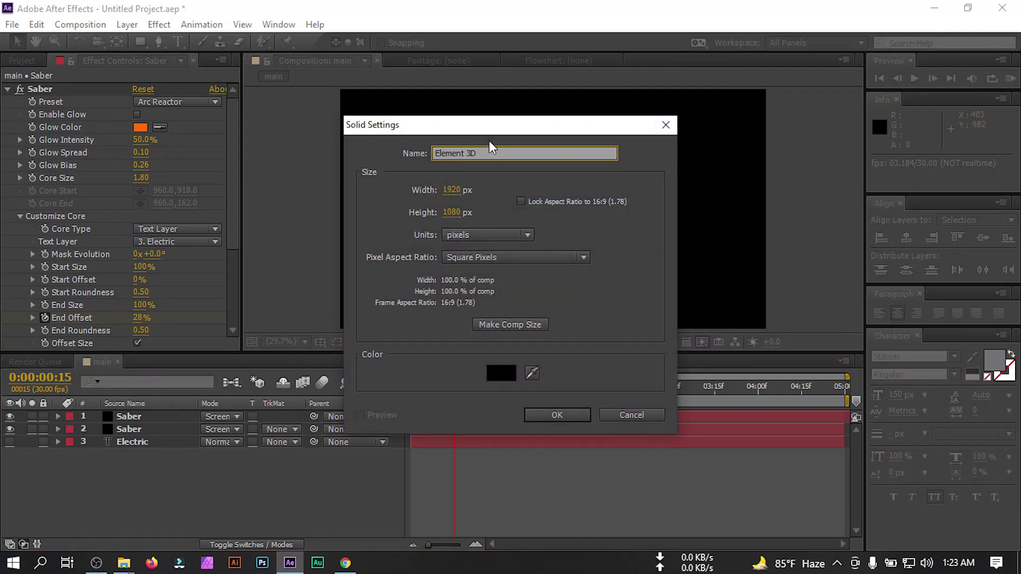
click(558, 415)
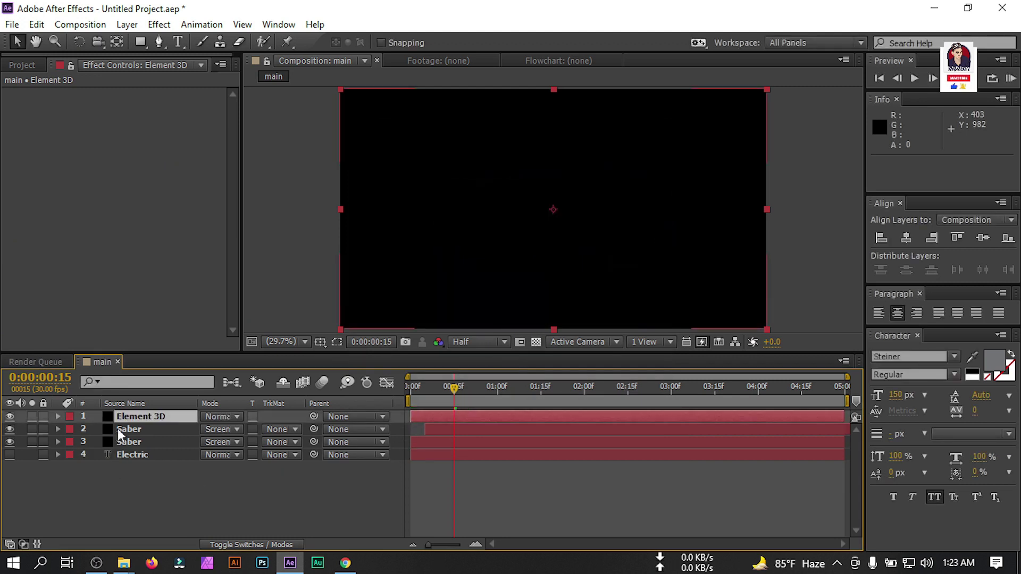
Step: Apply the Element effect and set Custom Text and Masks Path Layer 1 to Electric
key(ctrl+space)
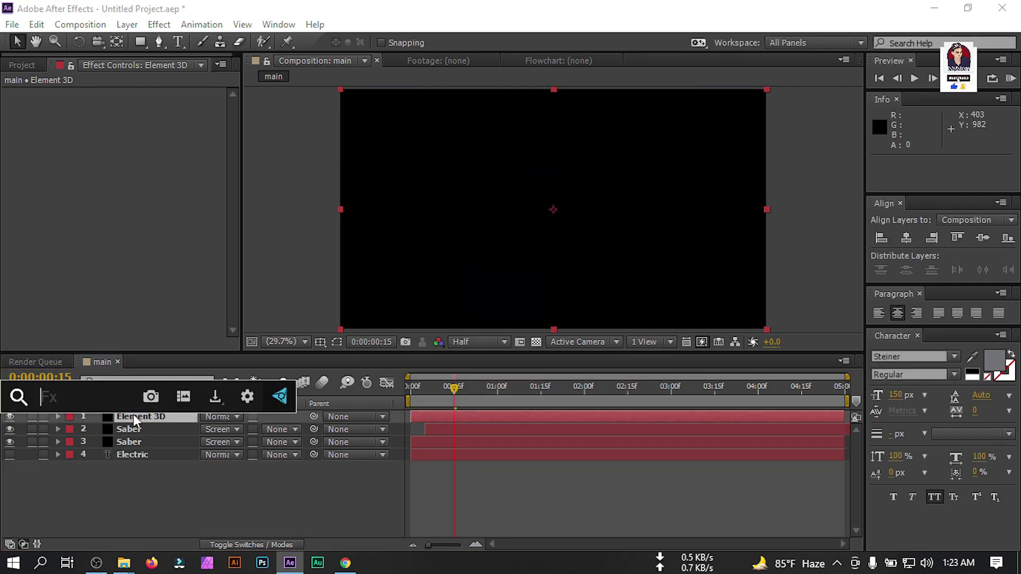
text(el)
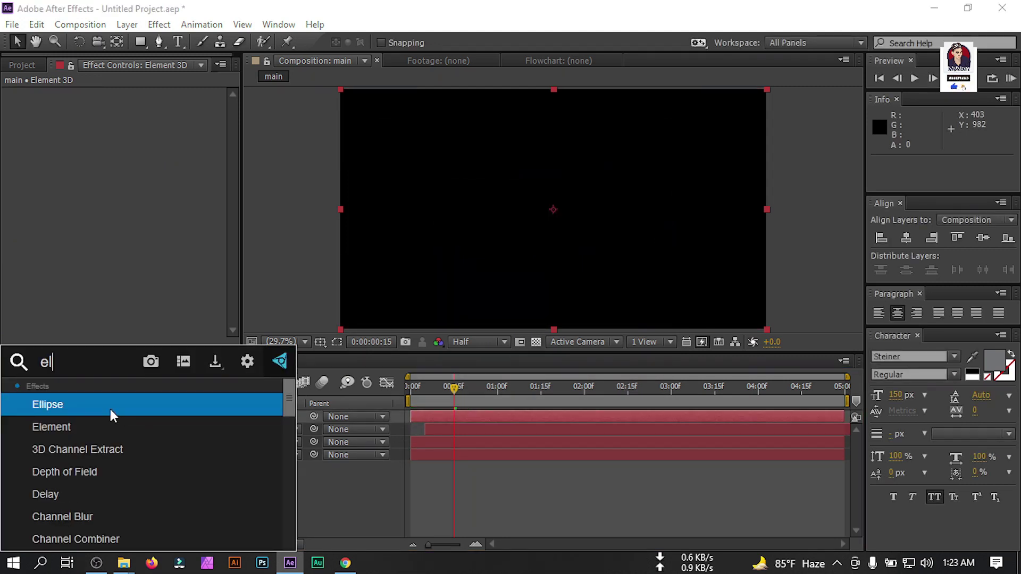
click(62, 427)
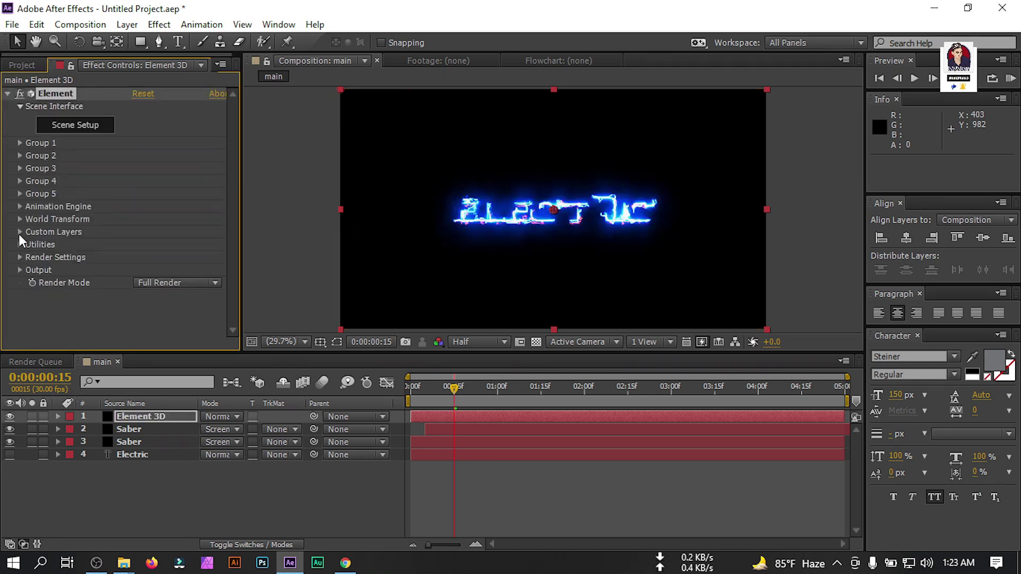
click(20, 232)
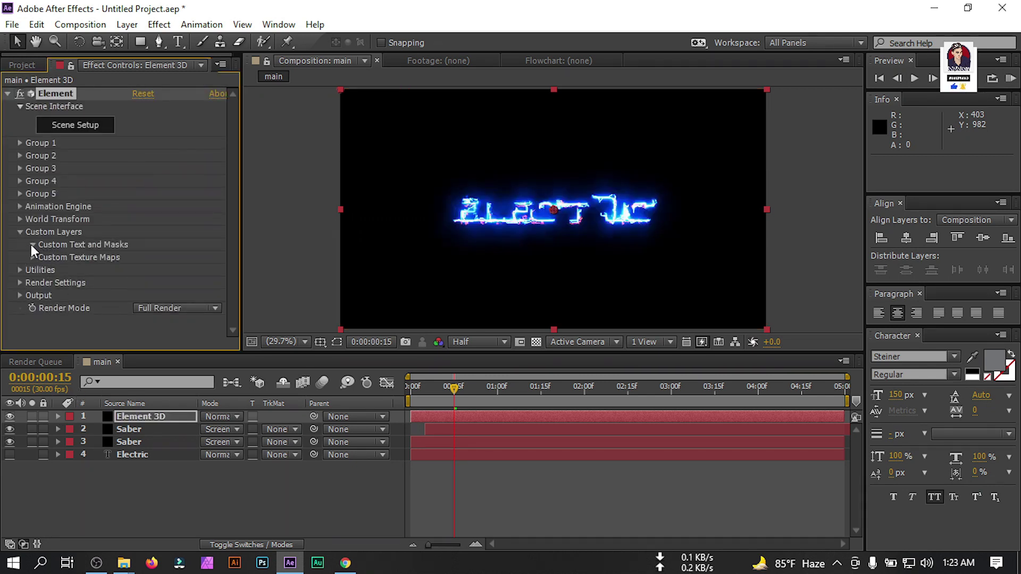
click(32, 245)
click(159, 178)
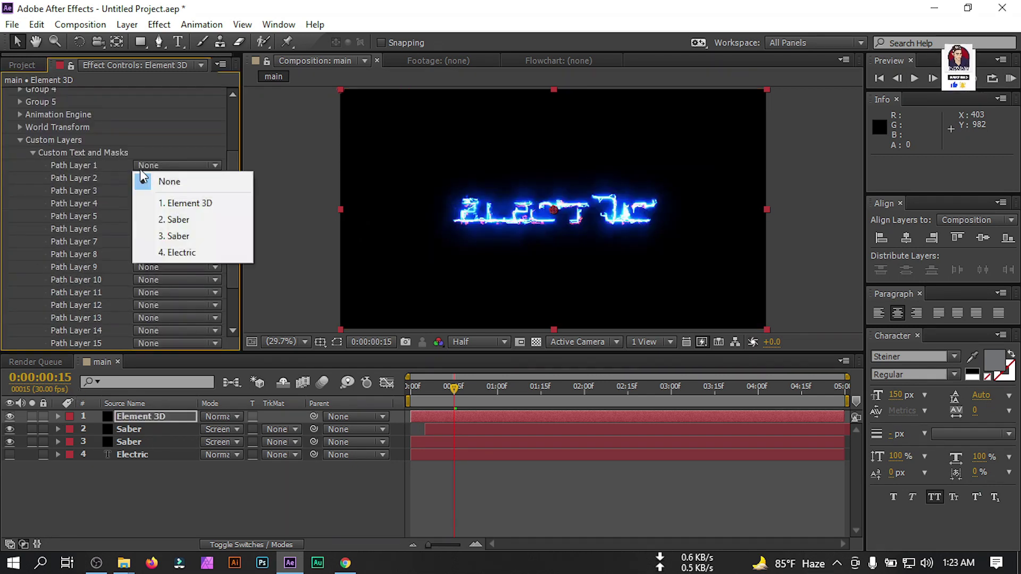
click(181, 253)
click(20, 138)
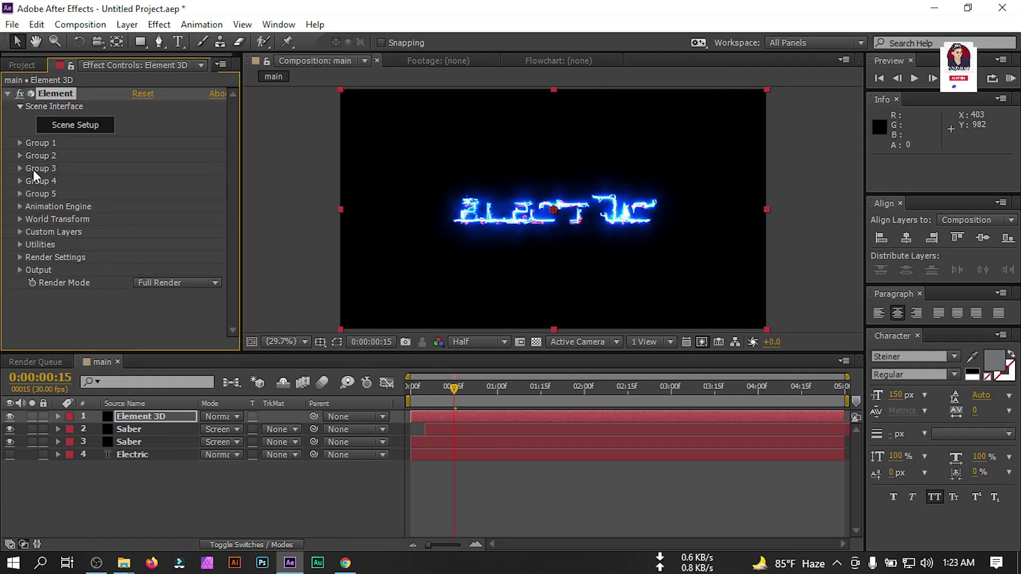
Step: Extrude the ELECTRIC text in Element 3D Scene Setup and hide the preview grid
click(84, 128)
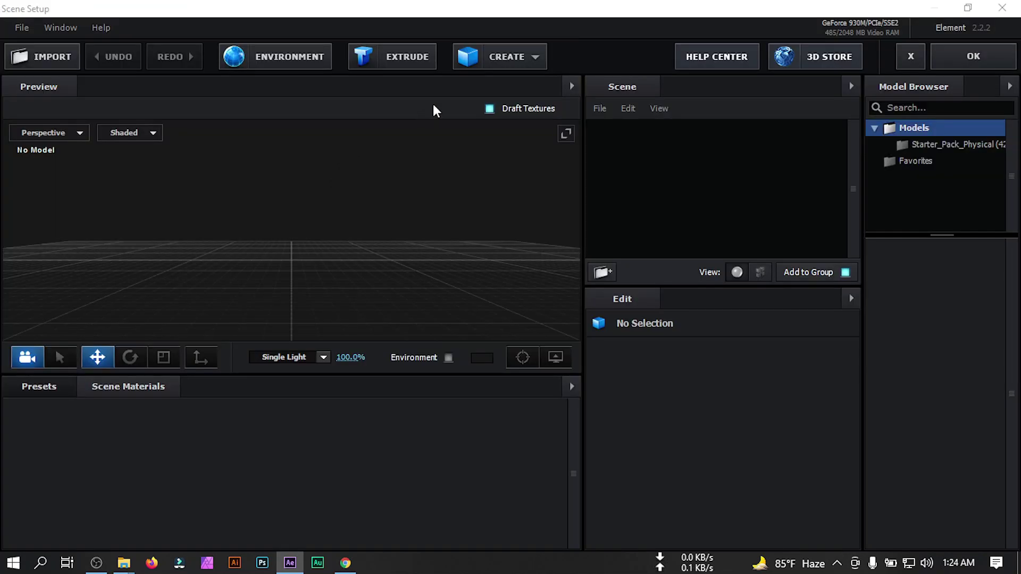
click(401, 57)
mouse_move(567, 367)
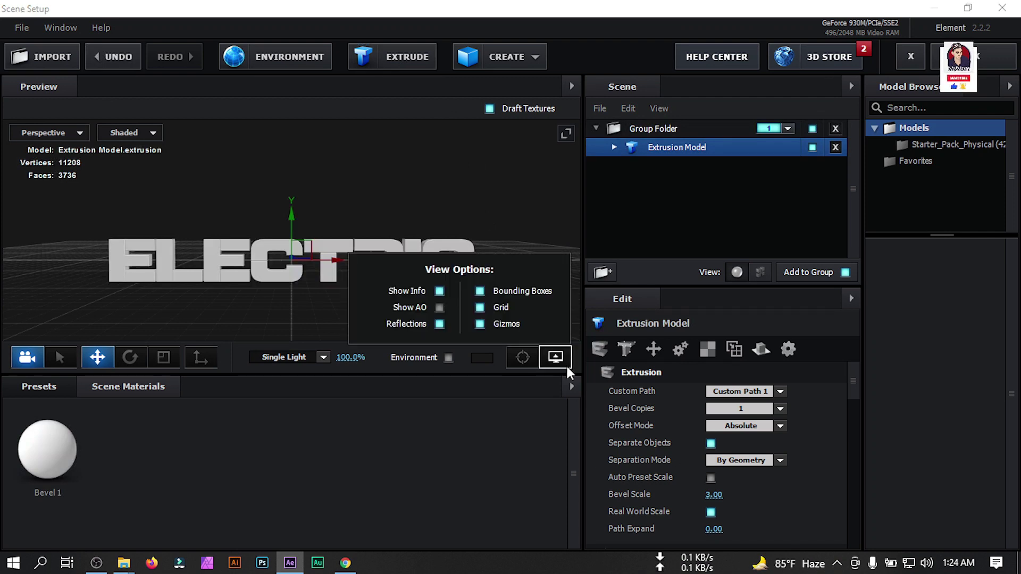
click(480, 308)
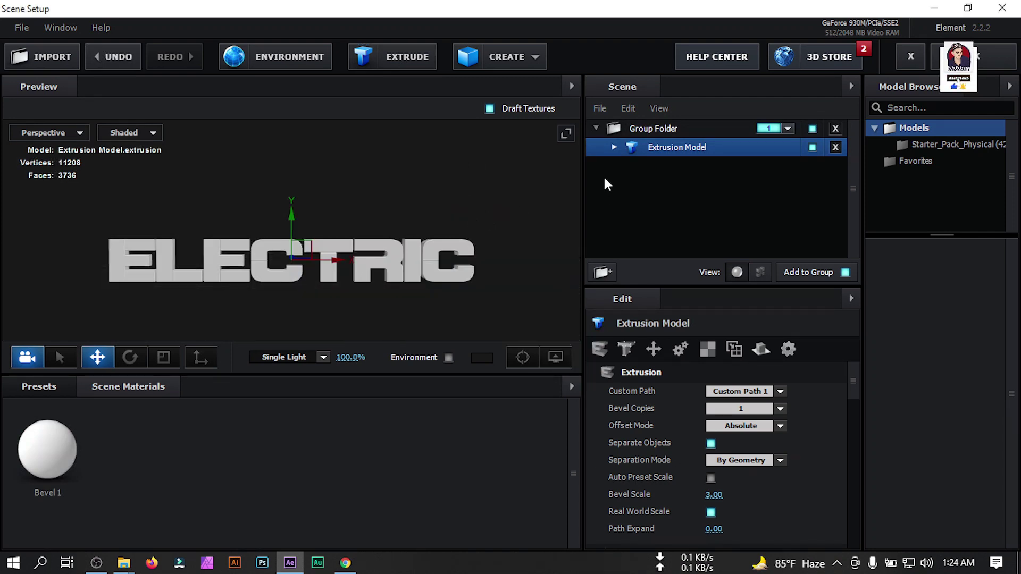
Step: Set Path Resolution to Extreme and give Bevel 1 an extrude depth of 8
scroll(803, 442, down, 1)
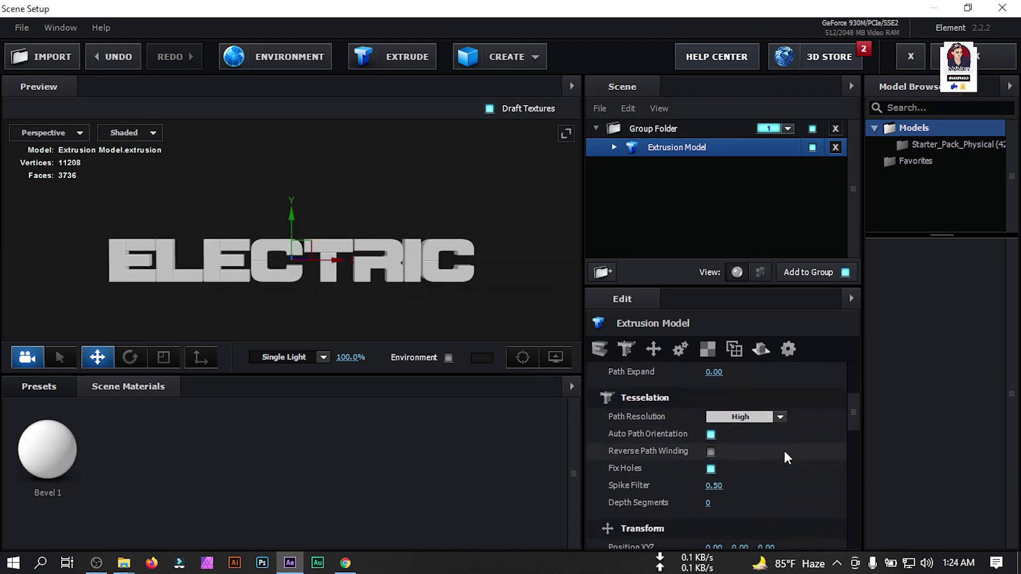
click(780, 417)
click(759, 488)
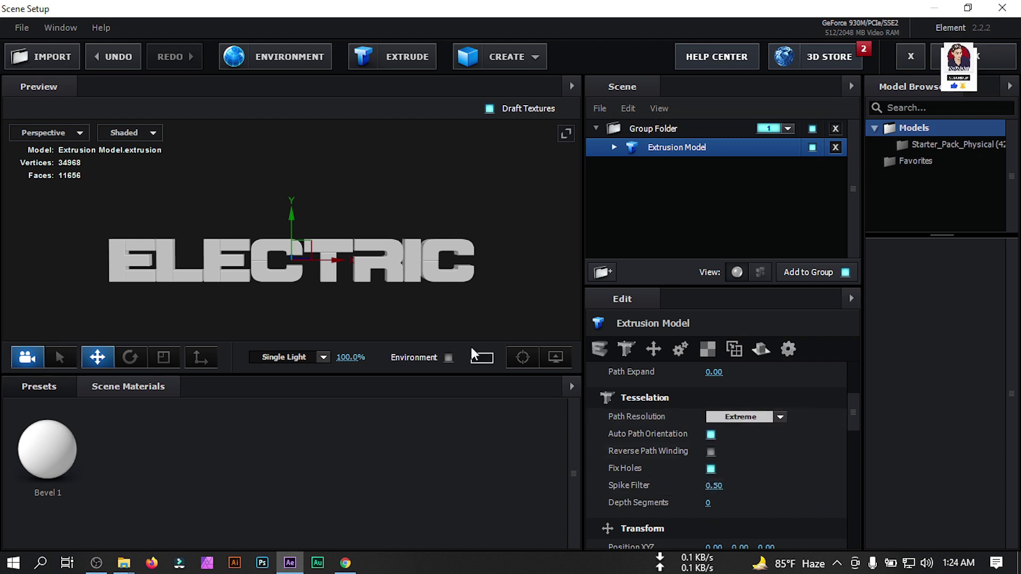
click(738, 172)
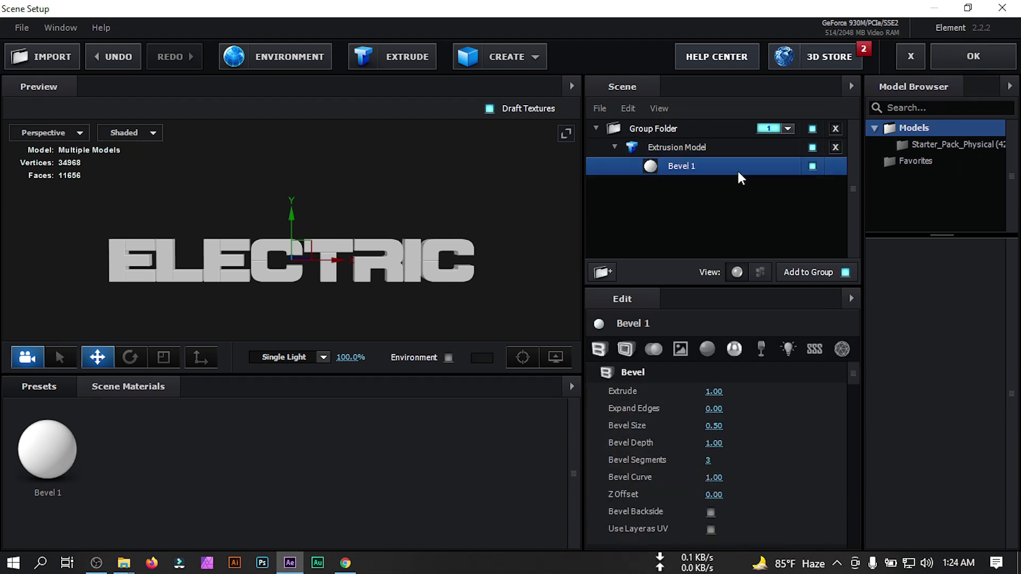
click(730, 396)
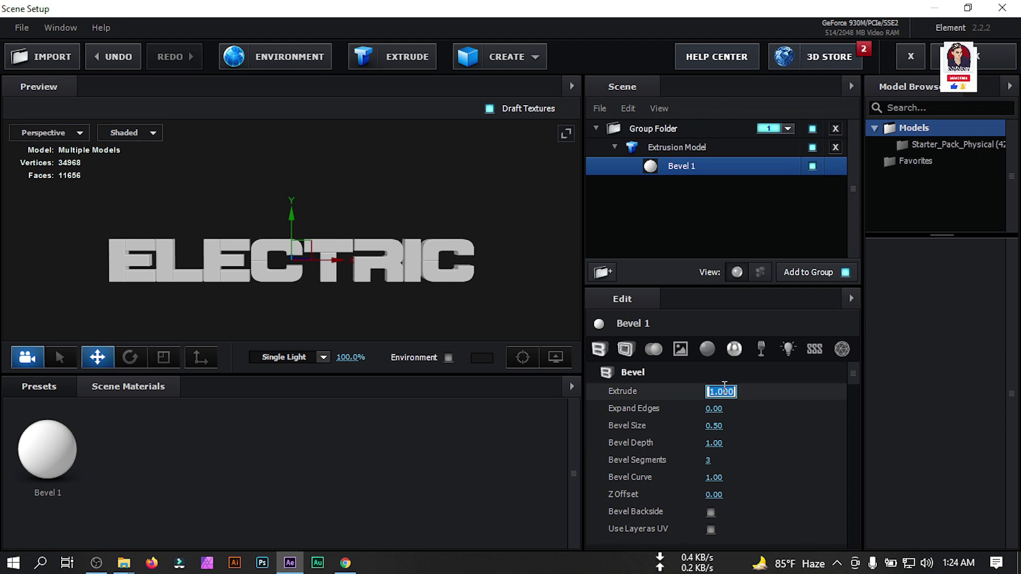
text(8)
key(Return)
drag(392, 282, 424, 272)
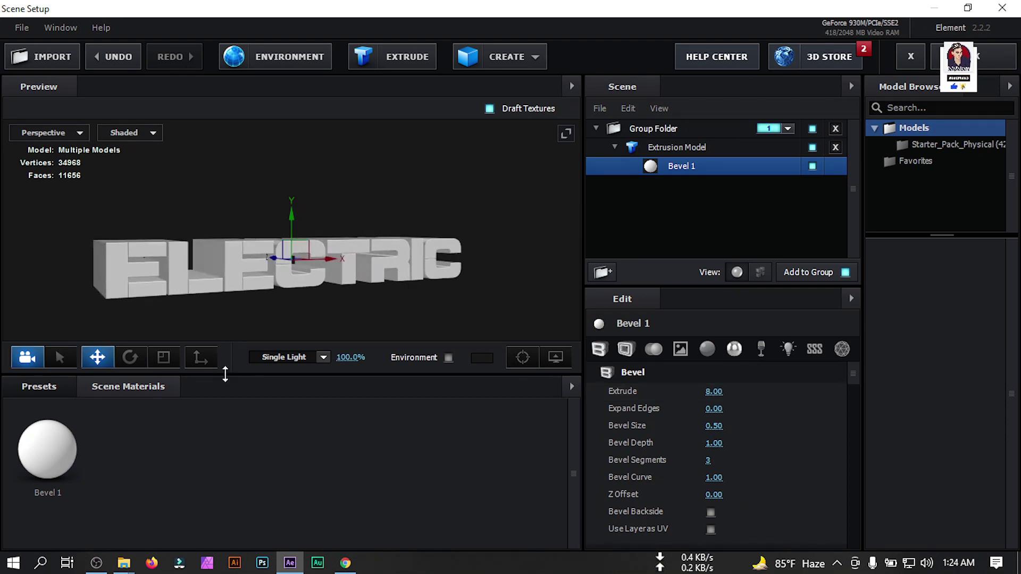
Step: Apply the clean_metal_plate_gloss preset from Pro_Shaders_2 > Metal to Bevel 1
click(35, 385)
double_click(73, 472)
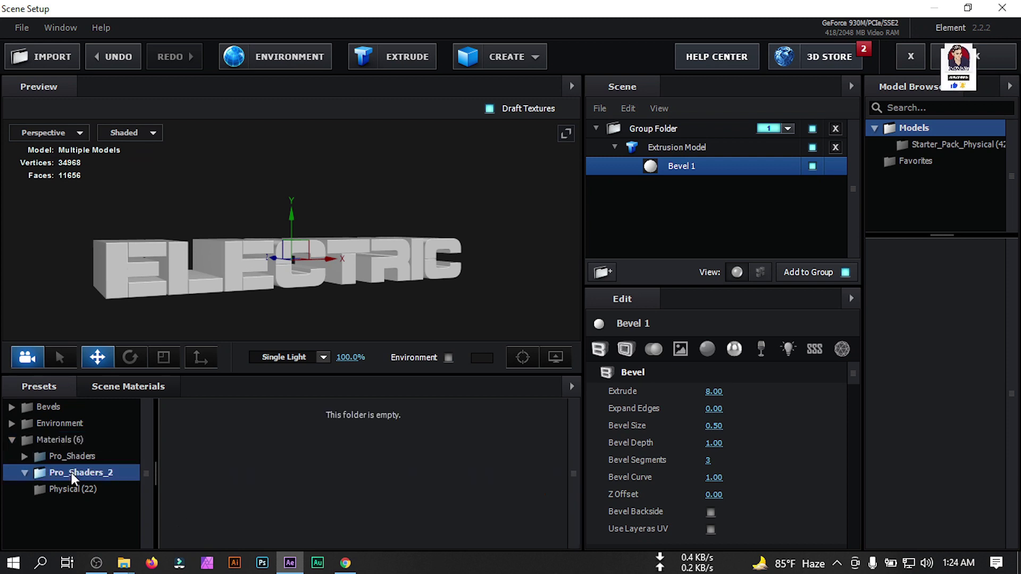
scroll(81, 511, down, 2)
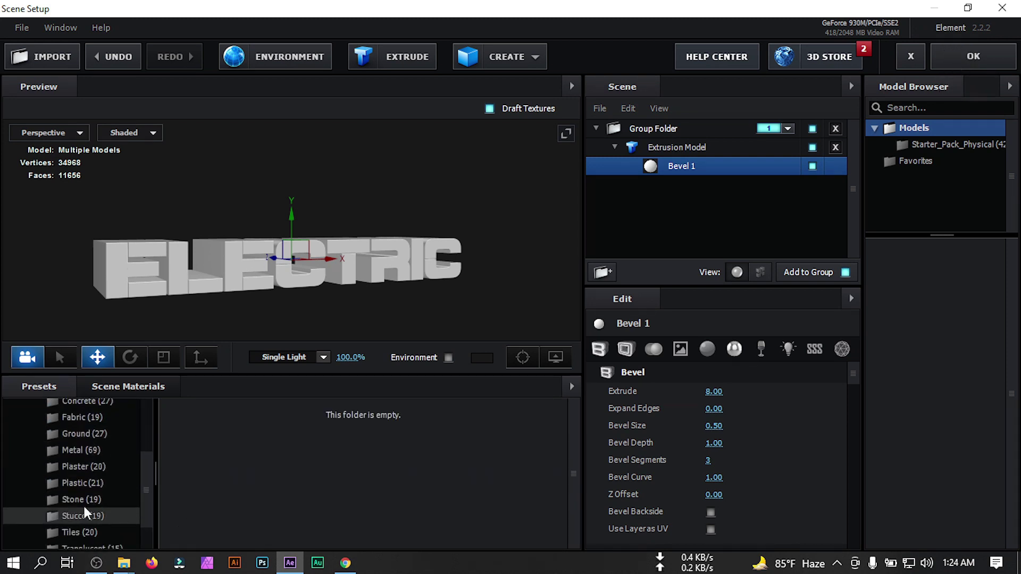
click(78, 451)
scroll(484, 468, down, 5)
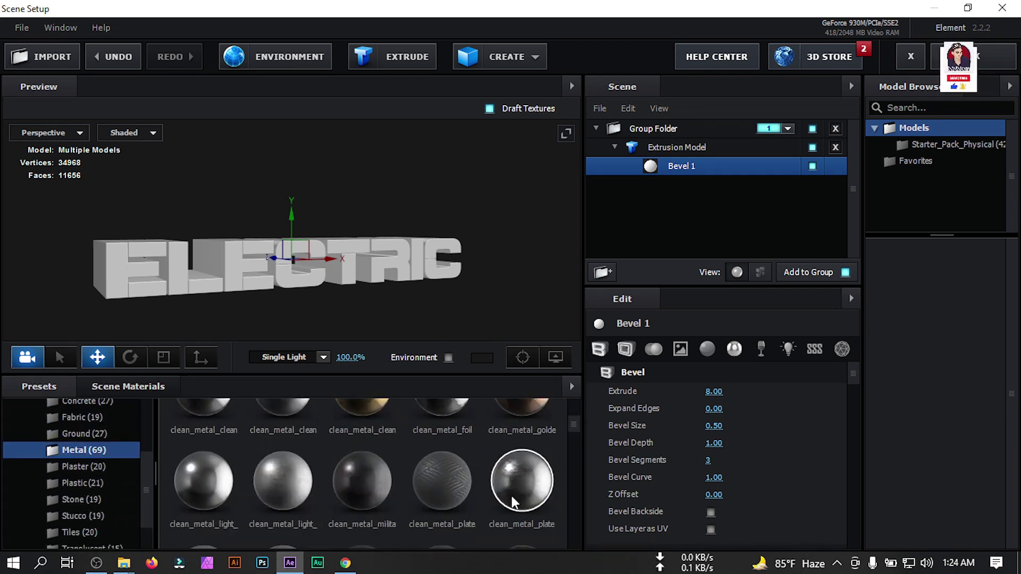
drag(519, 486, 687, 167)
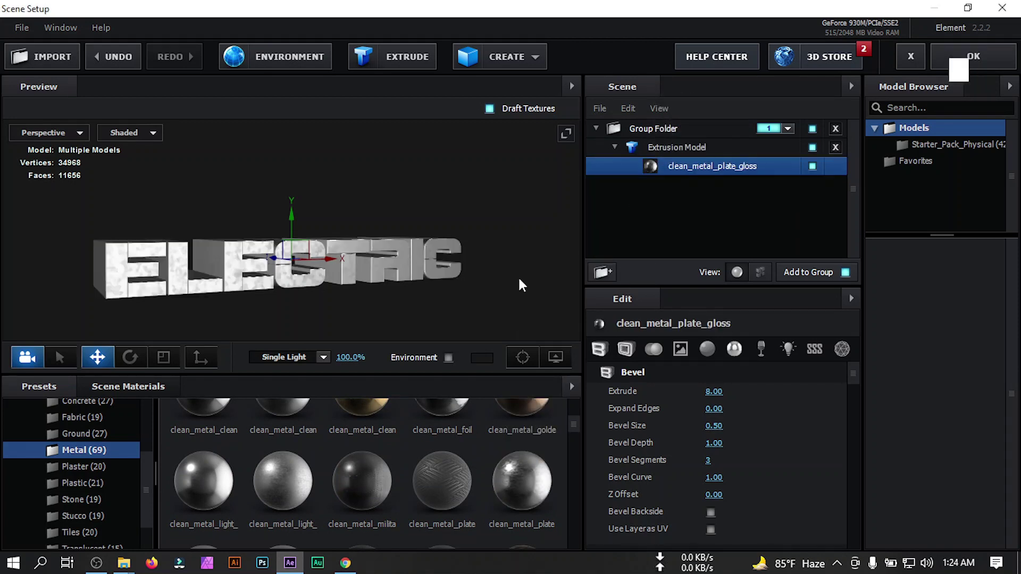
Step: Set the Extrusion Model's UV Repeat to 4.00, 4.00
click(668, 146)
scroll(692, 468, down, 3)
scroll(660, 475, down, 5)
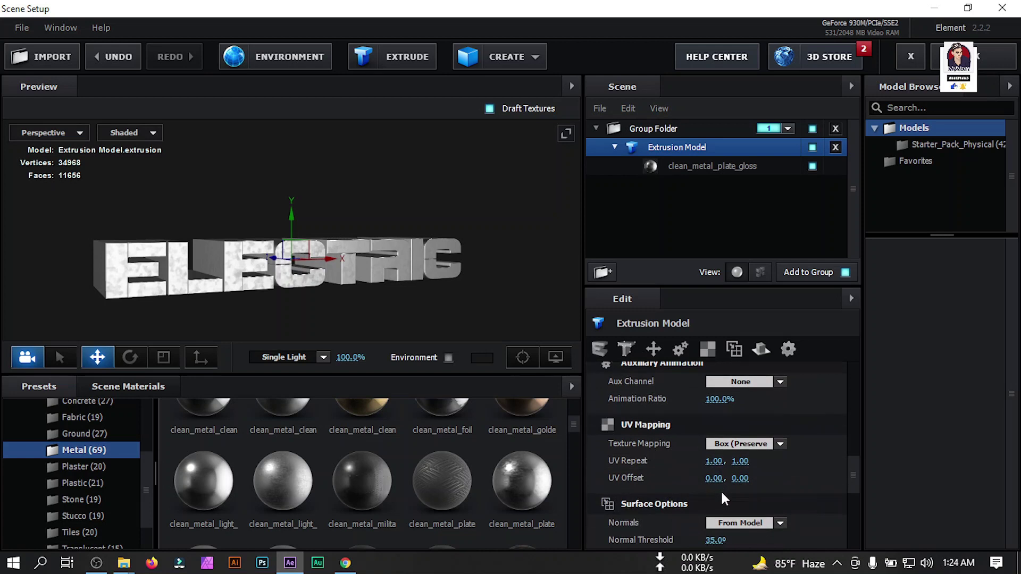
click(722, 463)
key(Return)
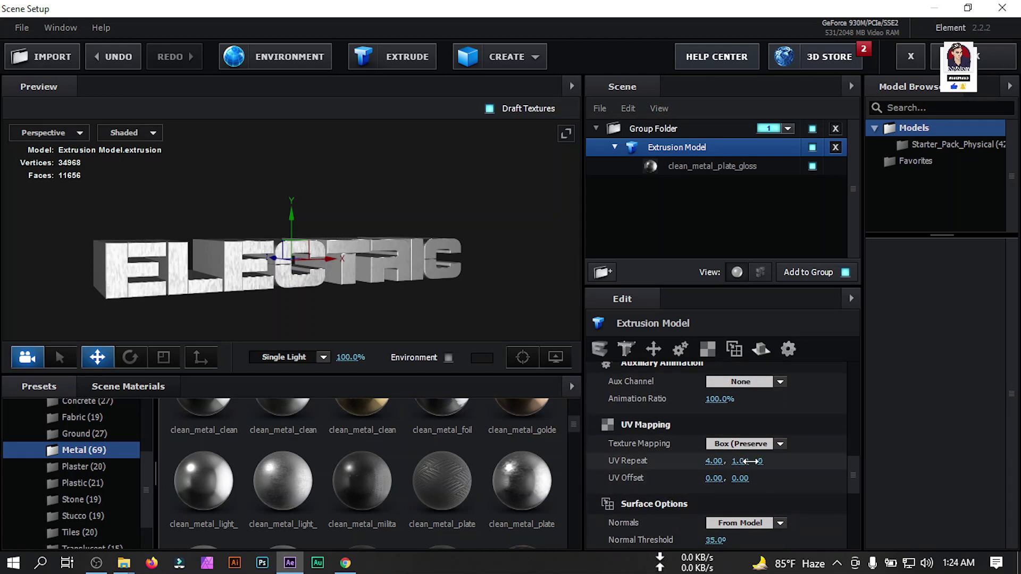
click(739, 462)
text(4)
key(Return)
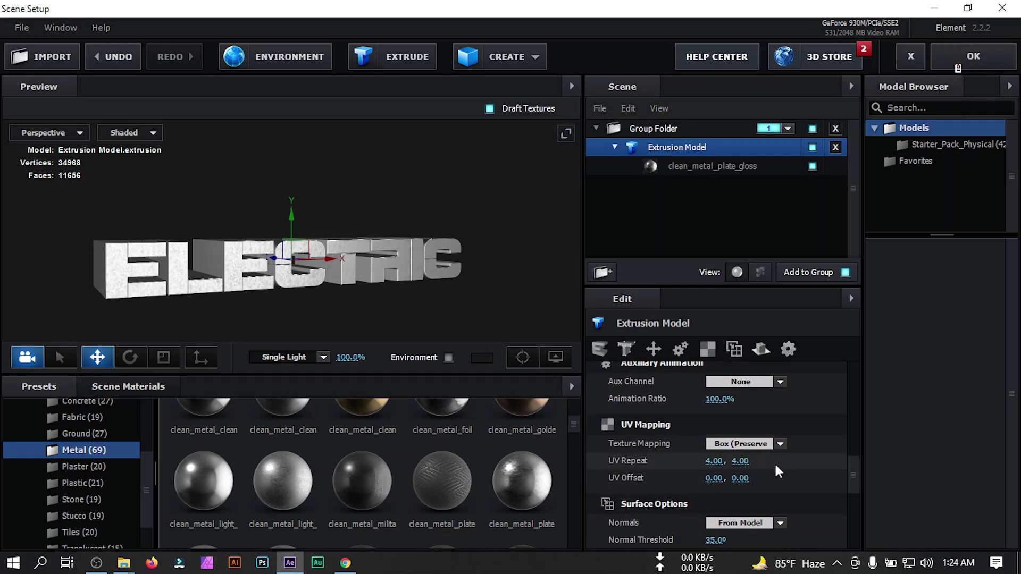
Step: Light the scene with the Basic_2K_12 environment preset
scroll(94, 458, up, 3)
click(63, 423)
click(94, 435)
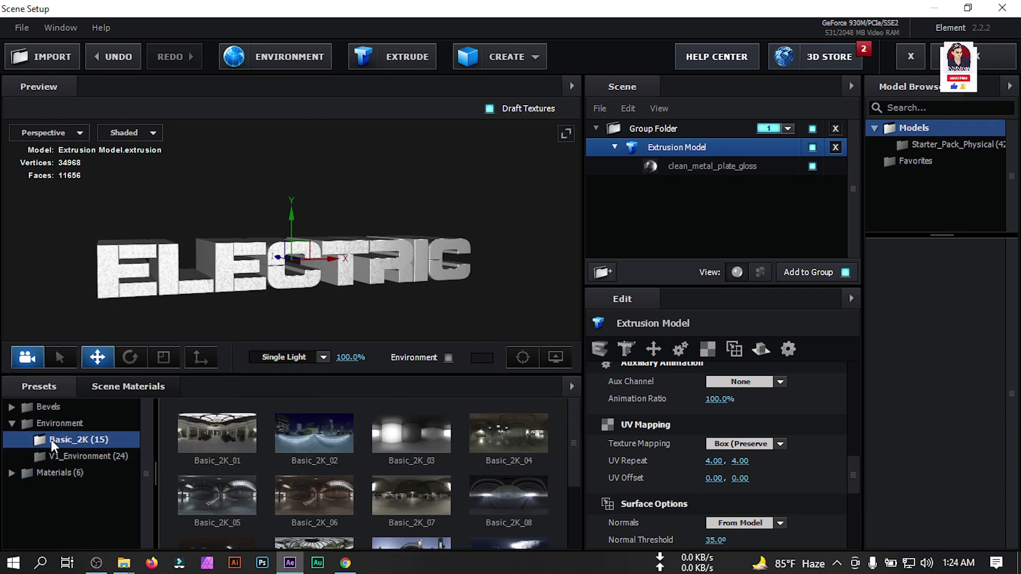
scroll(521, 506, down, 2)
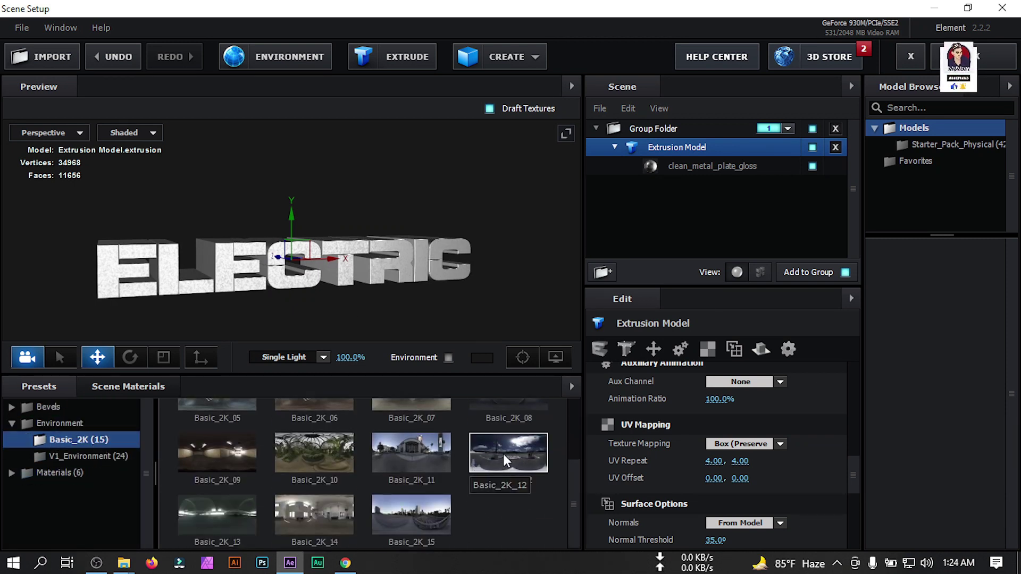
click(503, 454)
drag(448, 280, 412, 267)
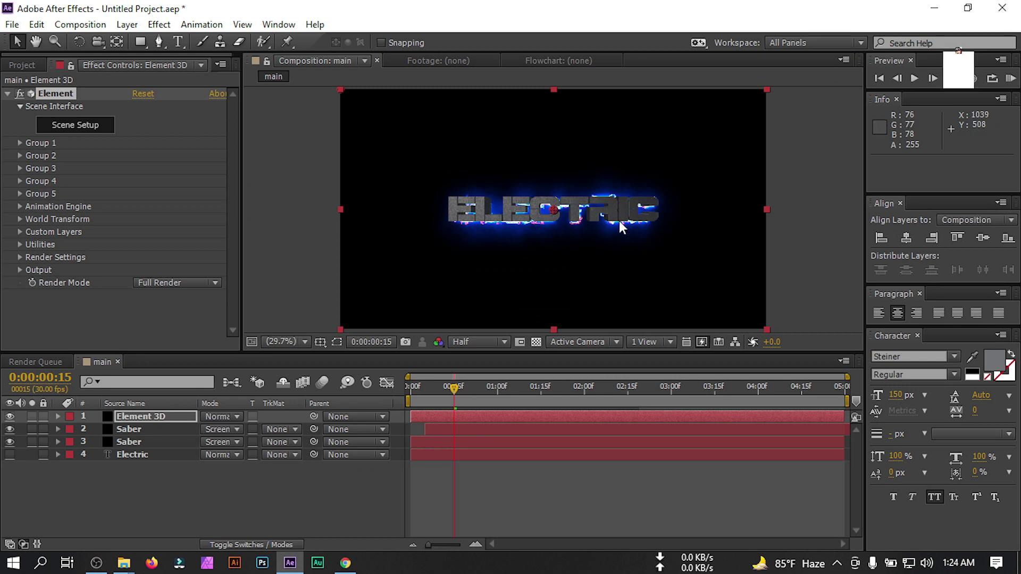
Step: Move the Element 3D layer below both Saber layers and zoom the viewer to 50%
drag(129, 412, 126, 443)
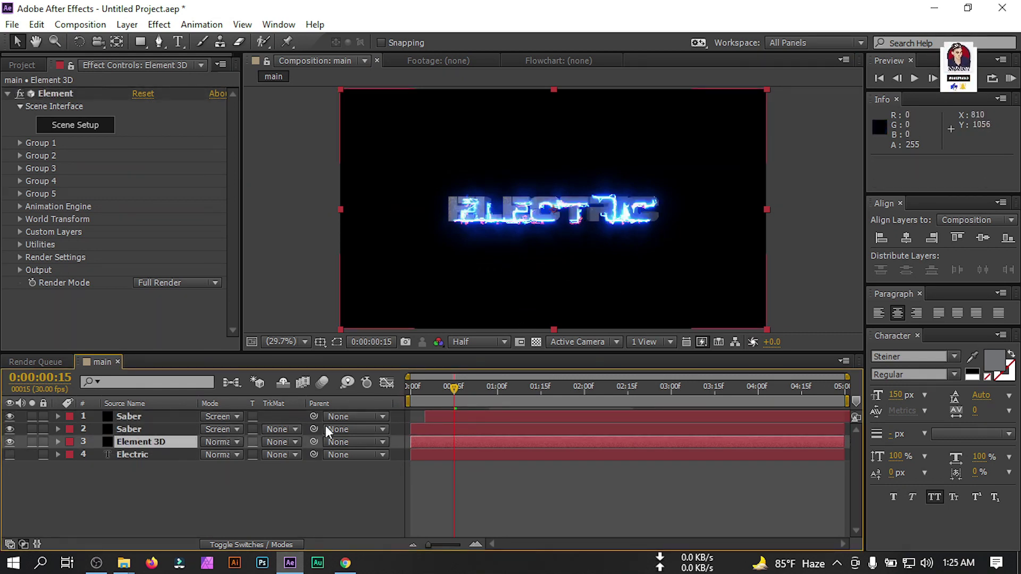
key(period)
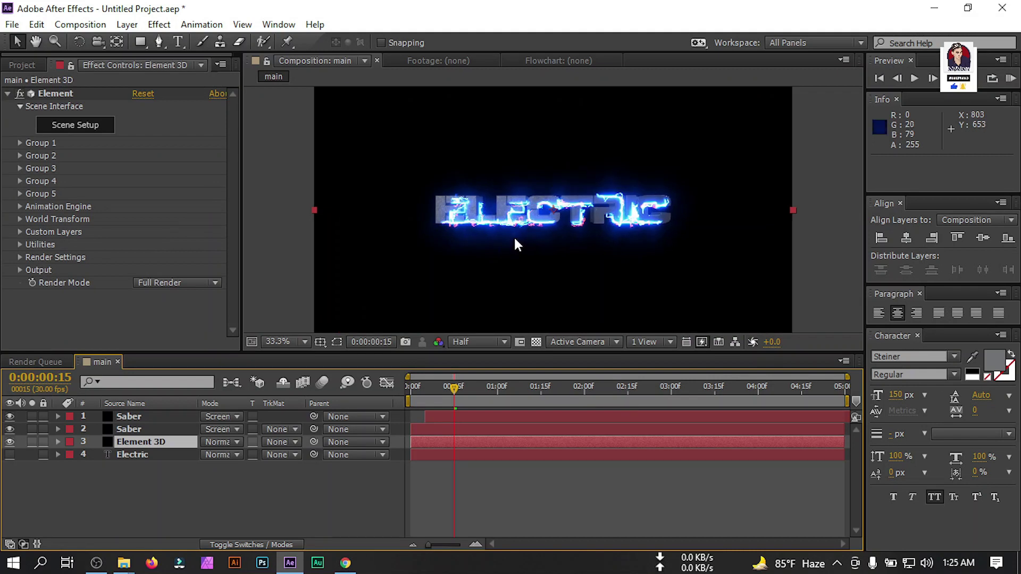
key(period)
Step: Scale both Saber layers to 104%
click(136, 429)
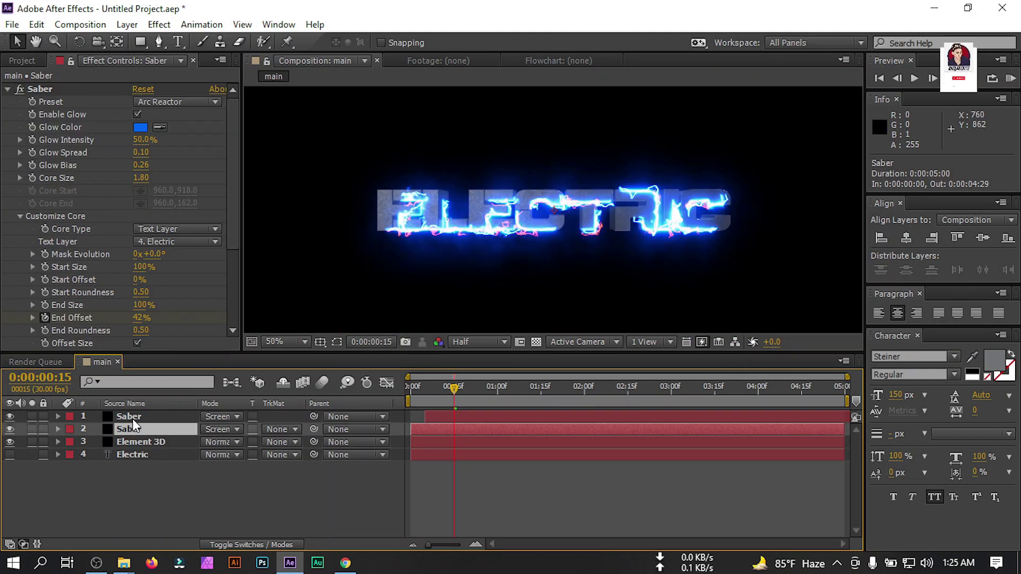
shift+click(132, 418)
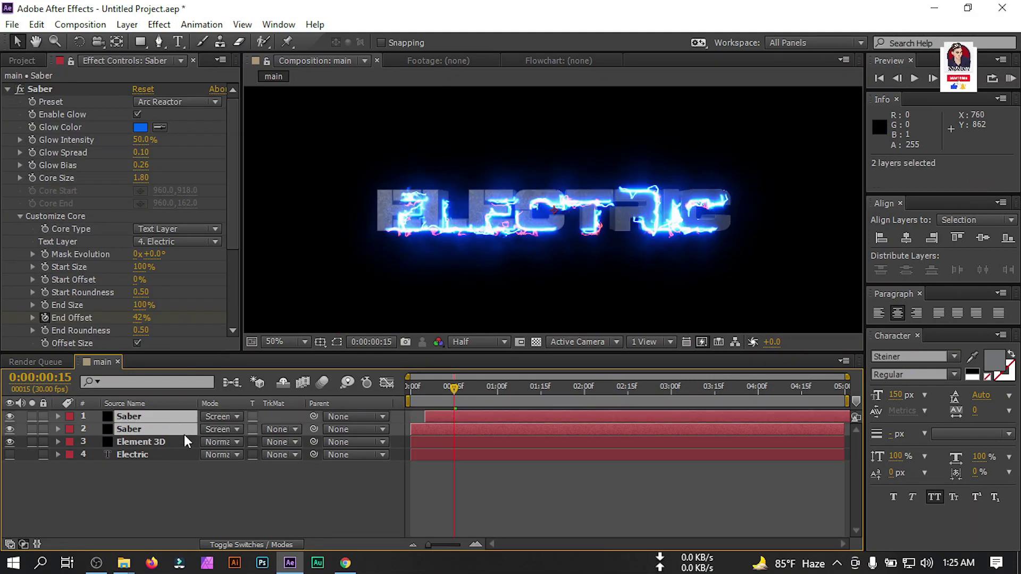
key(s)
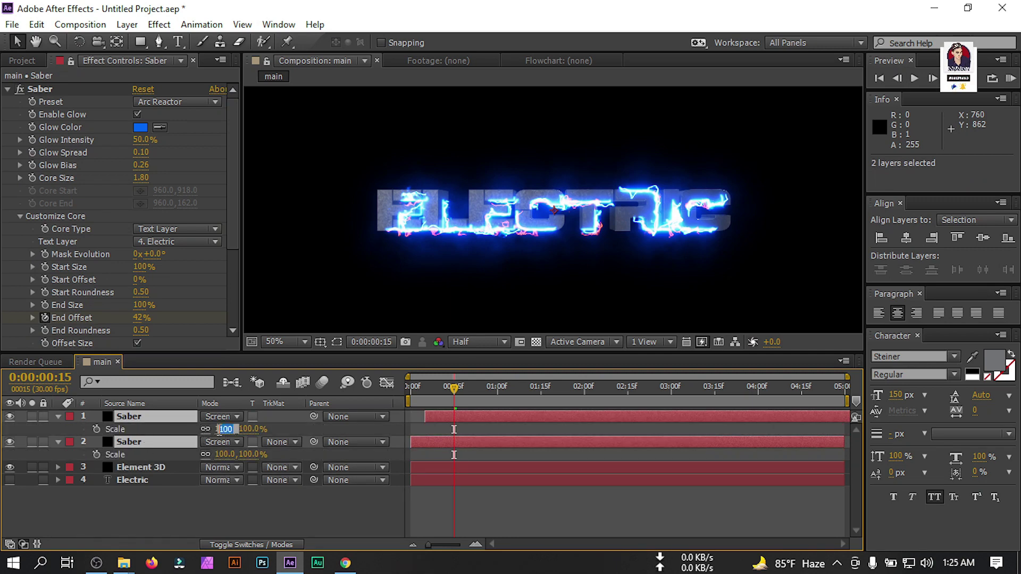
text(104)
key(Return)
drag(490, 388, 503, 388)
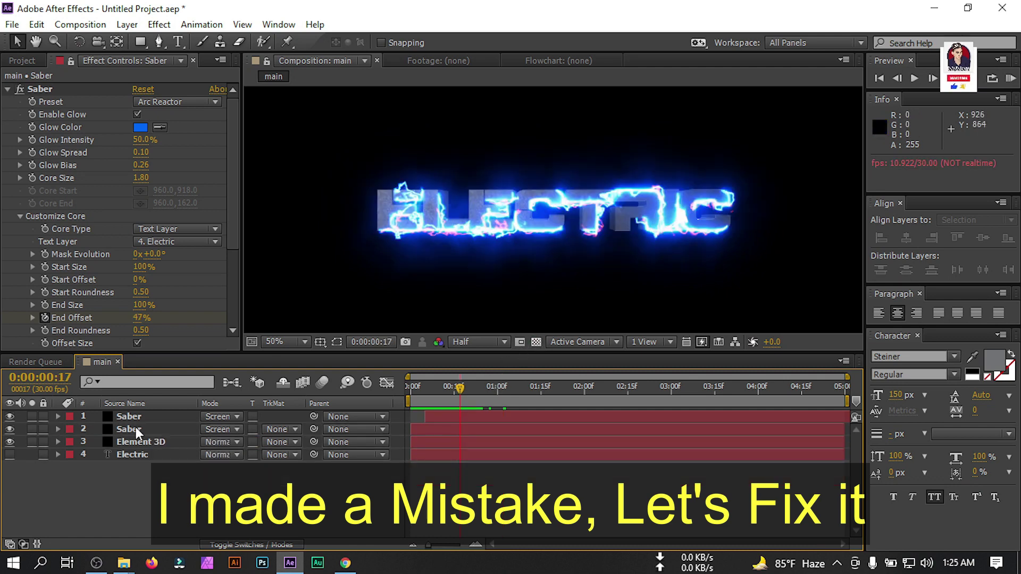
Step: Retime the End Offset keyframes on both Saber layers, stretching the animation to about 1:15, and preview
click(136, 427)
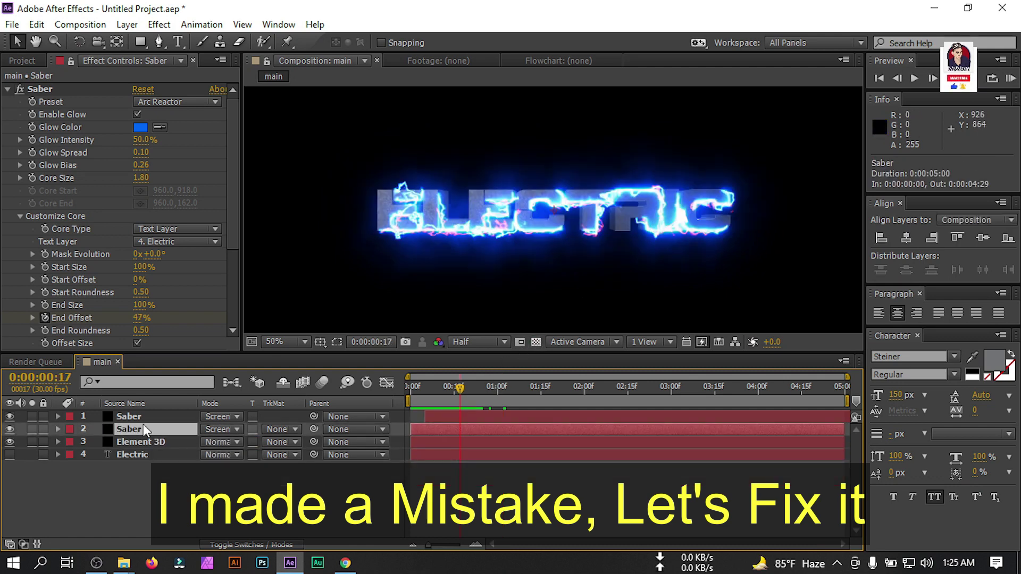
key(u)
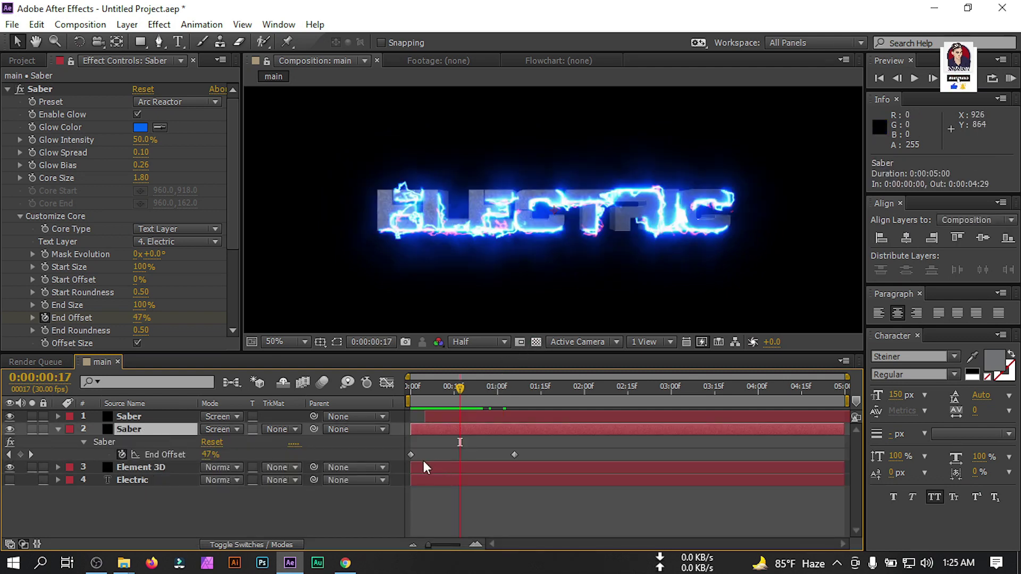
mouse_move(411, 455)
mouse_down()
mouse_move(520, 455)
mouse_move(409, 458)
mouse_up()
click(155, 417)
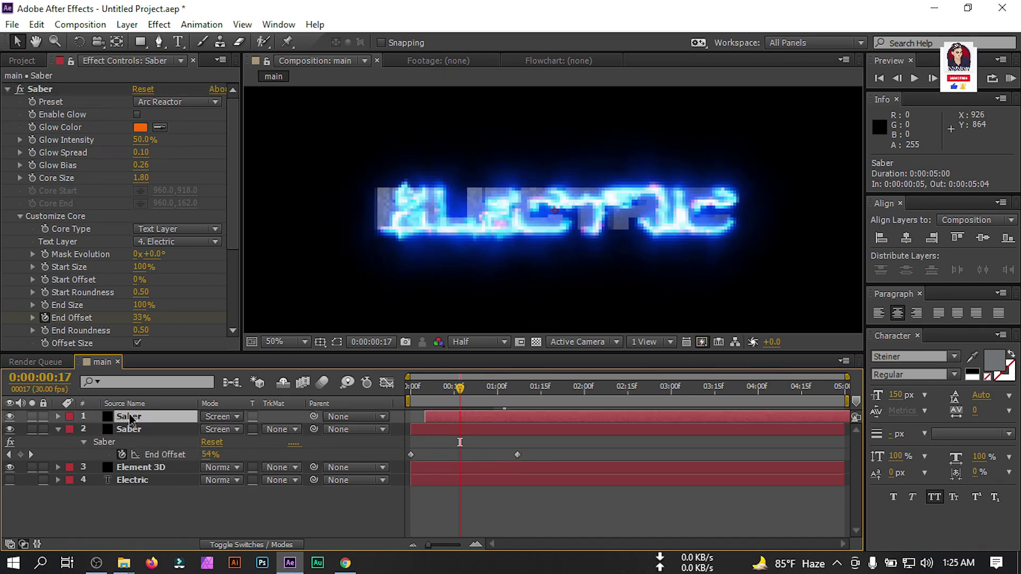
key(u)
mouse_move(529, 443)
mouse_down()
mouse_move(416, 451)
mouse_move(423, 441)
mouse_move(535, 448)
mouse_up()
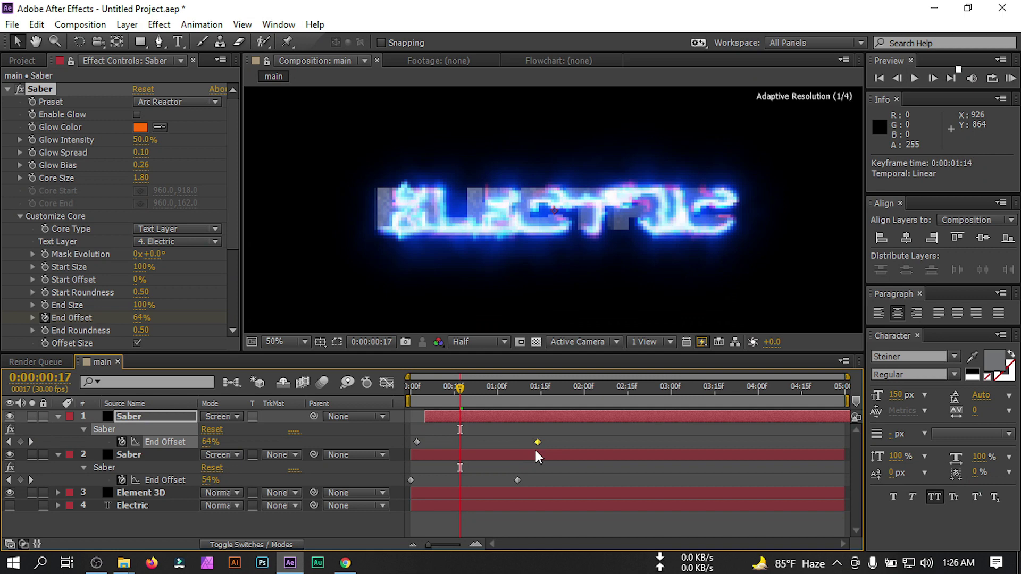
drag(417, 442, 429, 440)
key(Home)
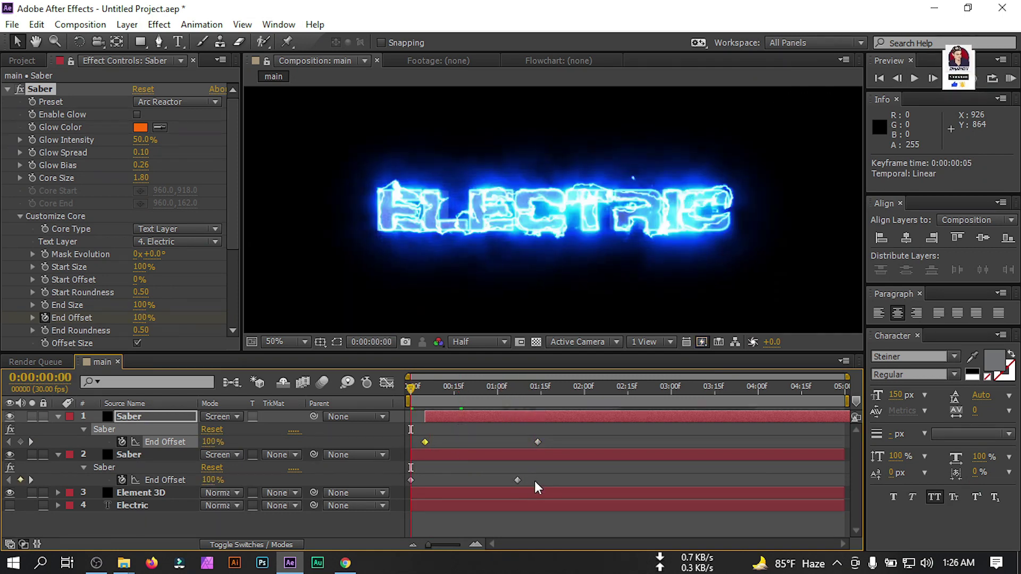
key(KP_0)
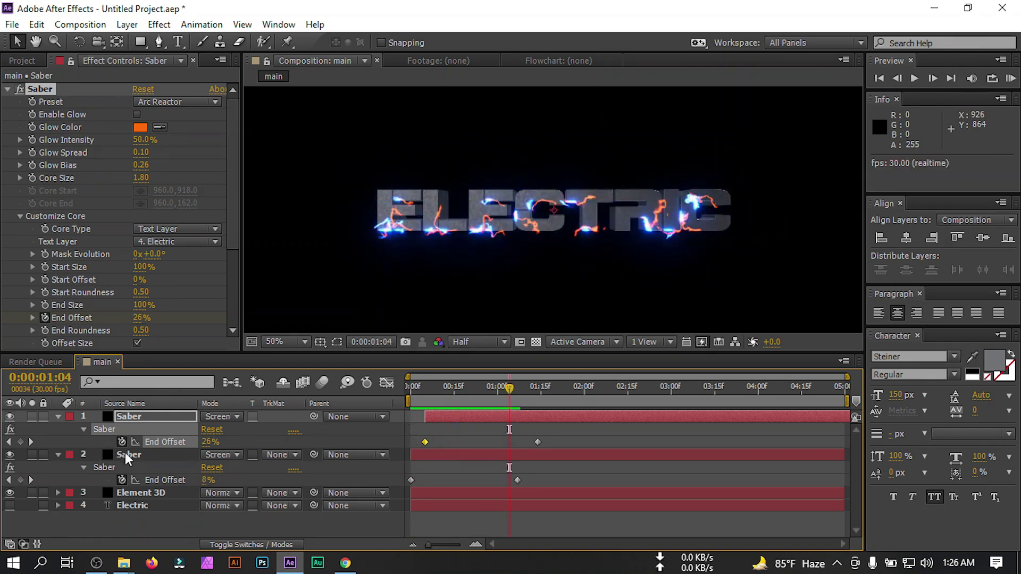
Step: Apply Easy Ease to all the End Offset keyframes
drag(548, 432, 414, 484)
right_click(411, 480)
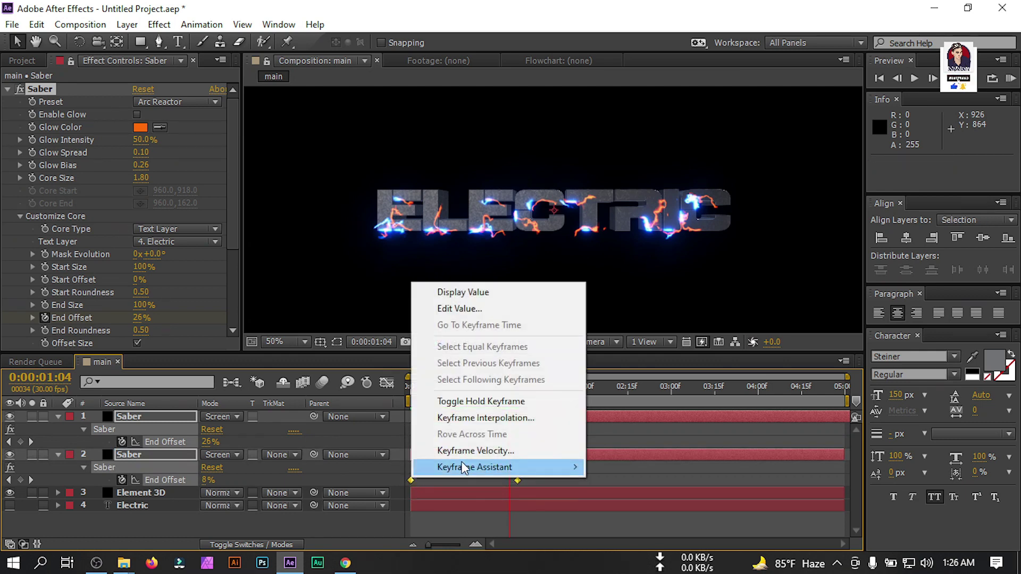
mouse_move(463, 468)
click(645, 371)
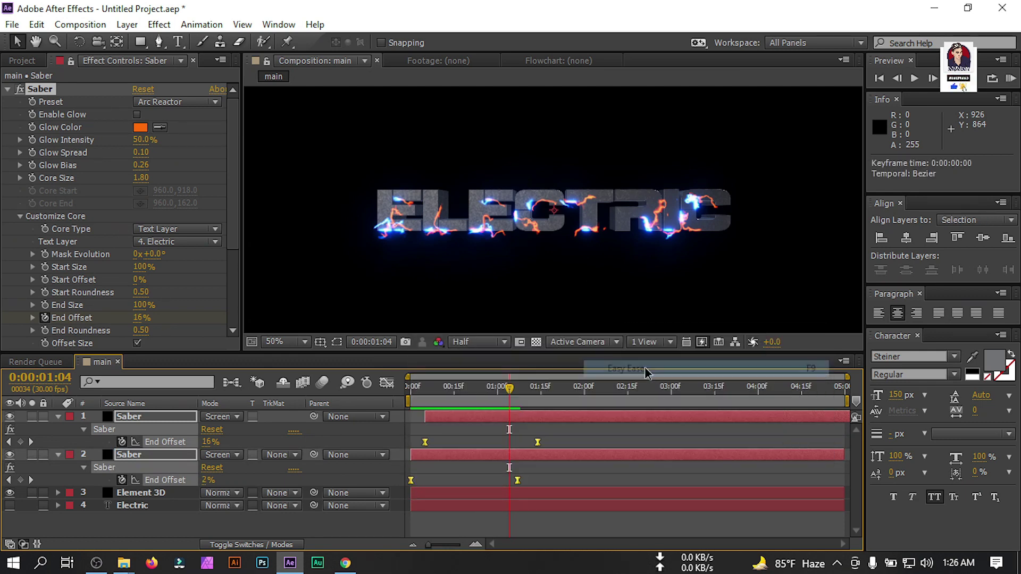
Step: Enable ambient occlusion on Element 3D with an SSAO Radius of 5.0
click(56, 417)
click(143, 442)
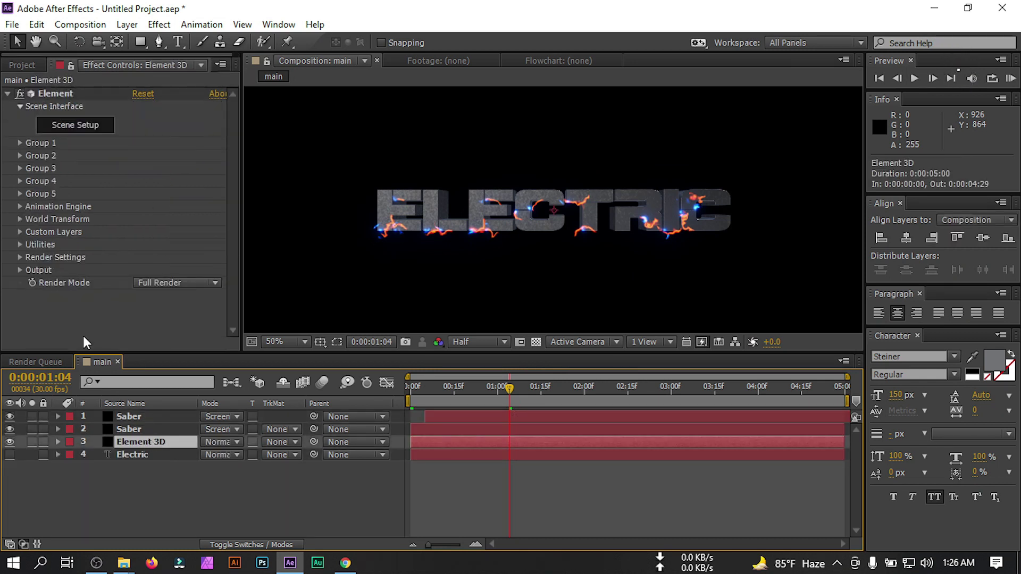
click(19, 257)
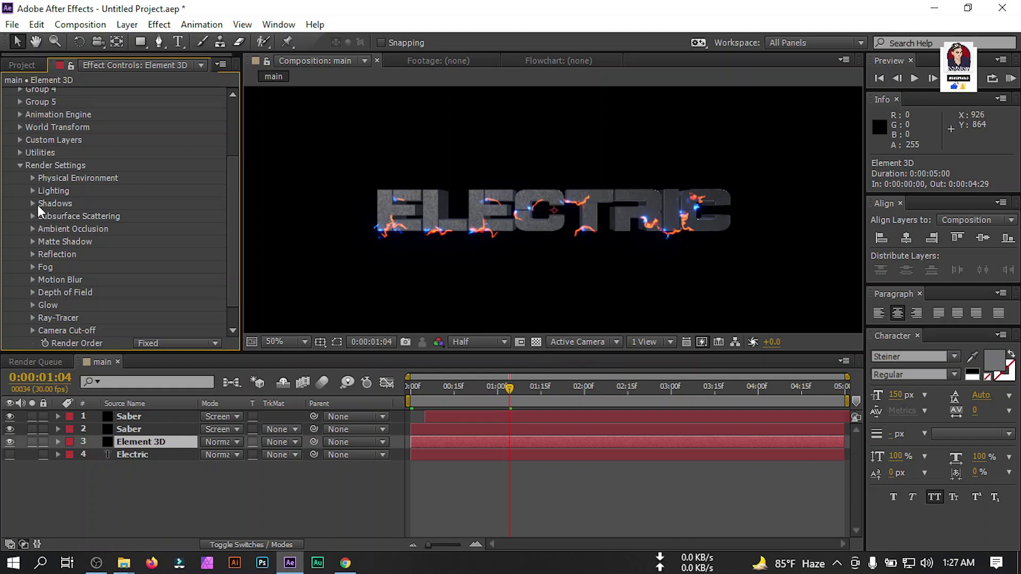
click(33, 228)
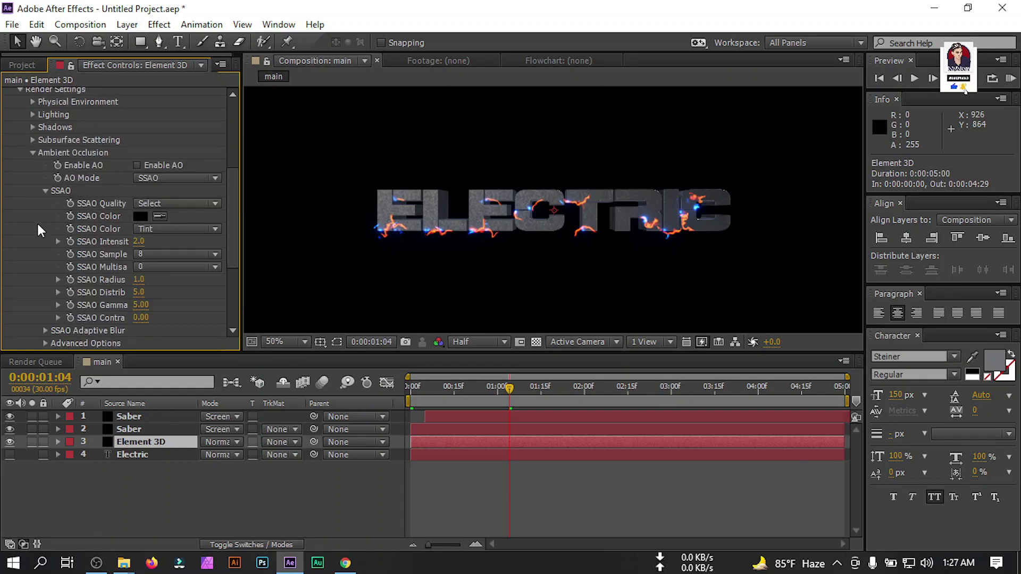
click(137, 166)
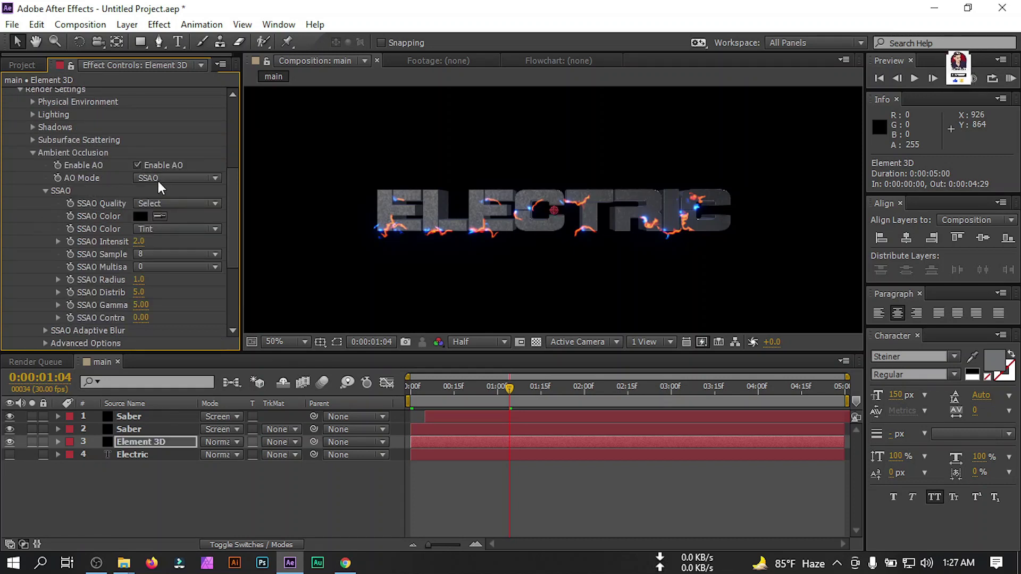
click(139, 282)
text(5)
key(Return)
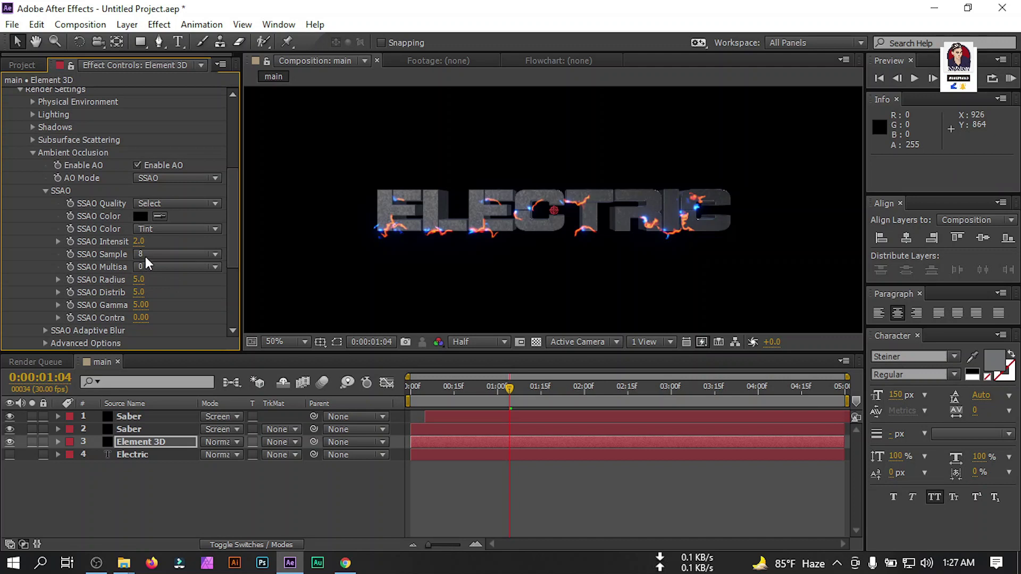
Step: Switch the ambient occlusion mode to Ray-Traced and reveal the Output settings
click(144, 179)
click(167, 210)
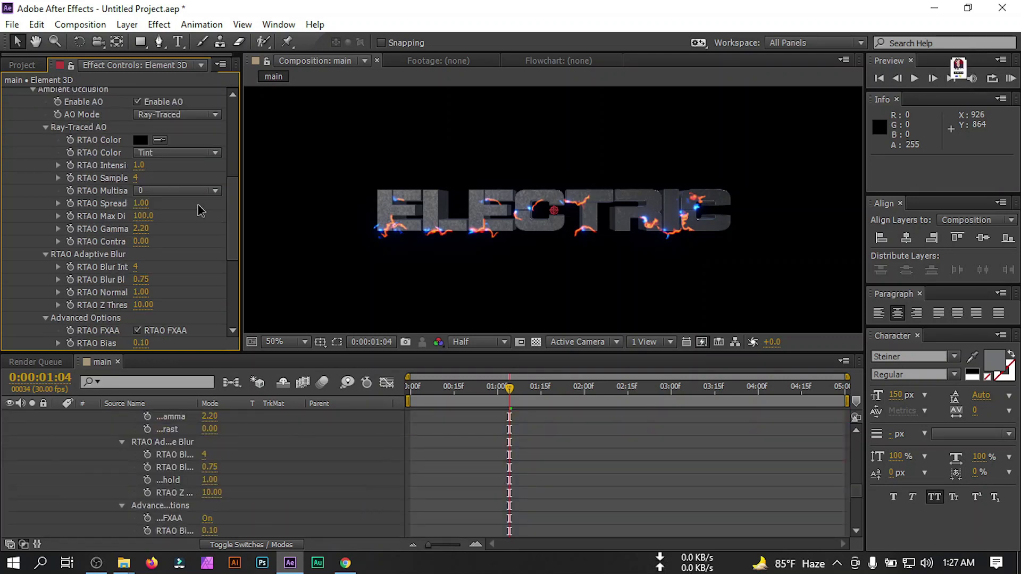
scroll(192, 203, down, 5)
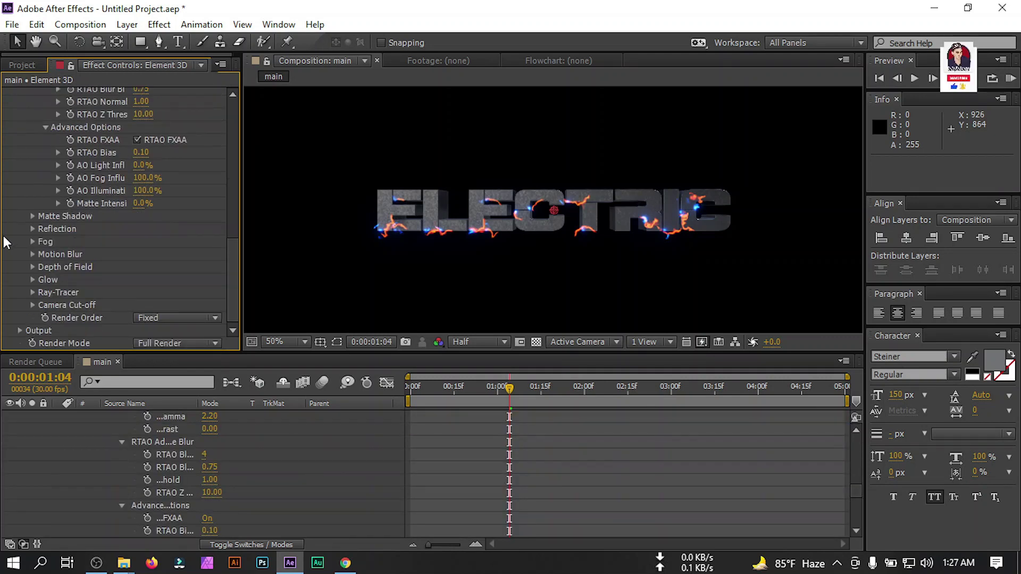
click(19, 331)
scroll(11, 319, down, 5)
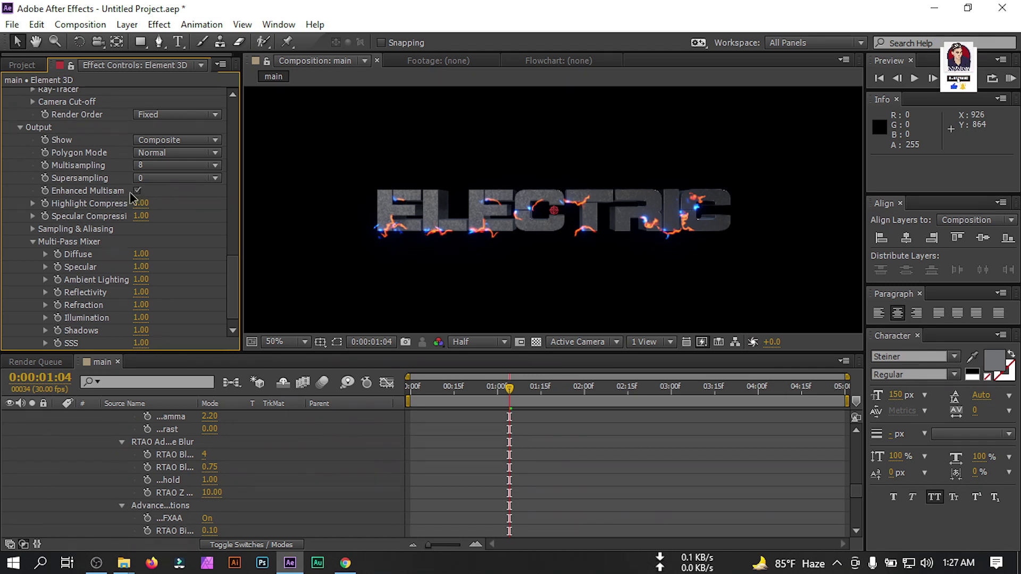
Step: Collapse the effect and layer properties and fit the composition in the viewer
key(e)
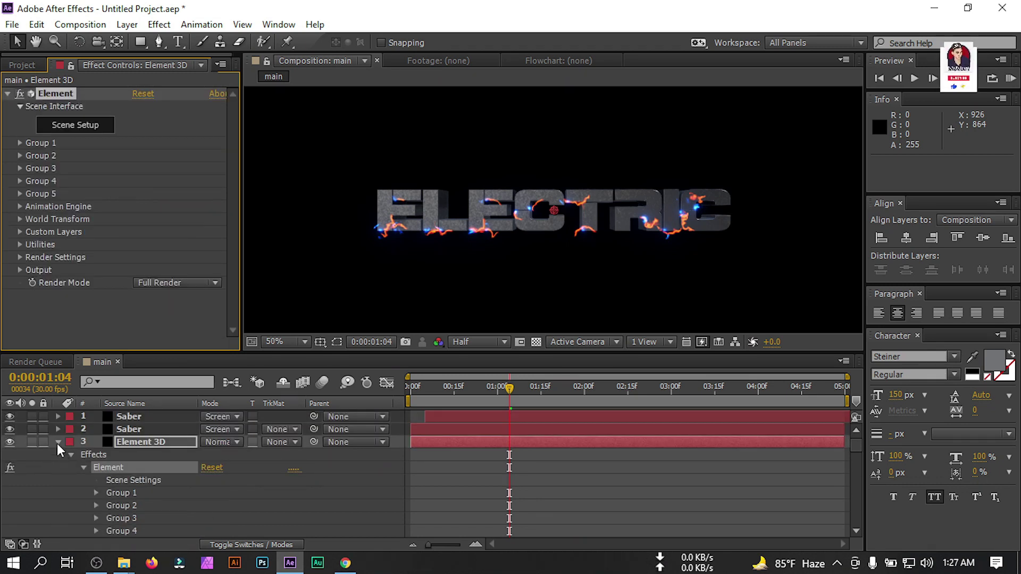
click(57, 442)
click(275, 341)
click(301, 88)
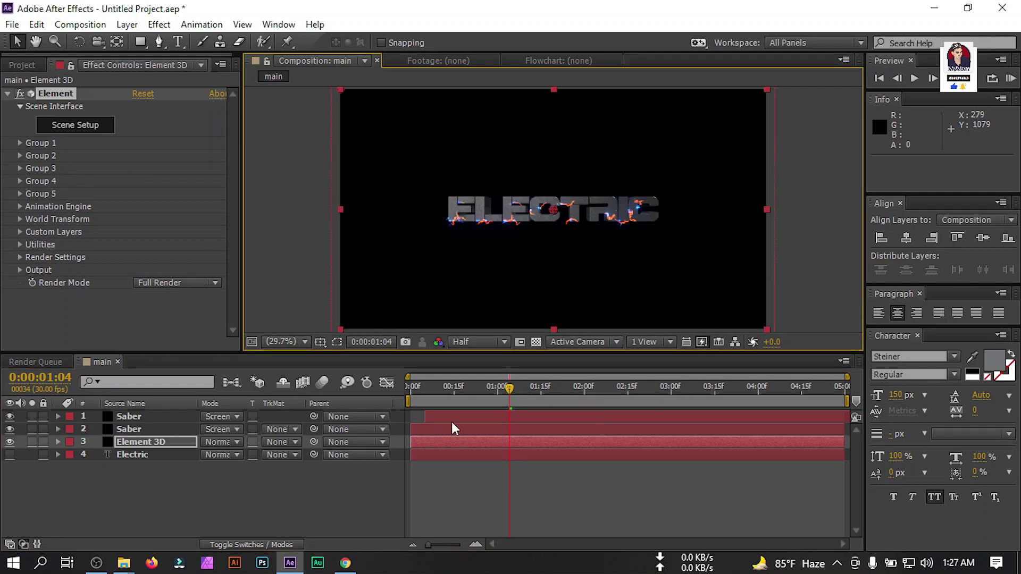
Step: Add a point light, Light 1, placed beneath the two Saber layers
right_click(137, 498)
mouse_move(211, 336)
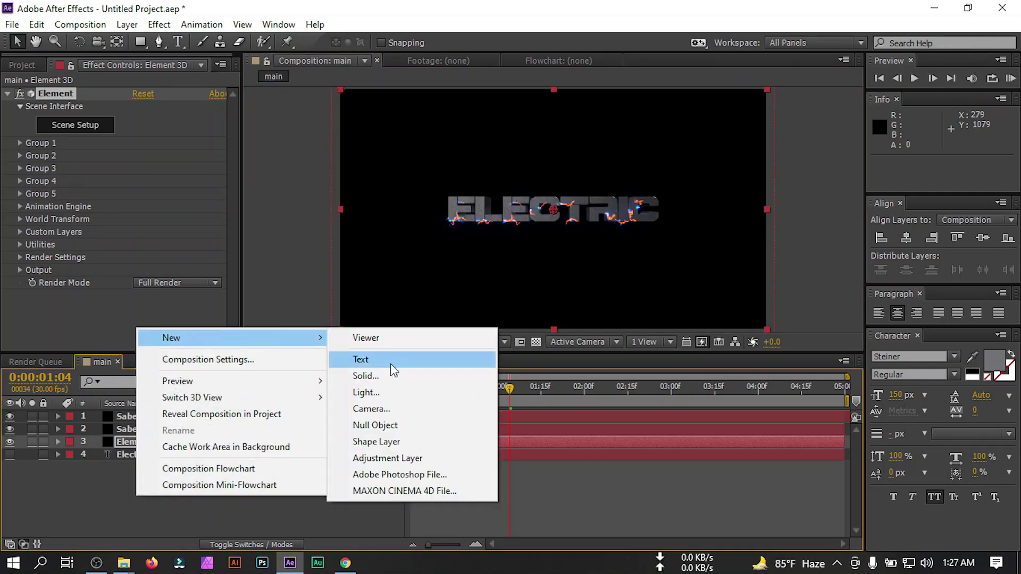
click(386, 393)
click(360, 166)
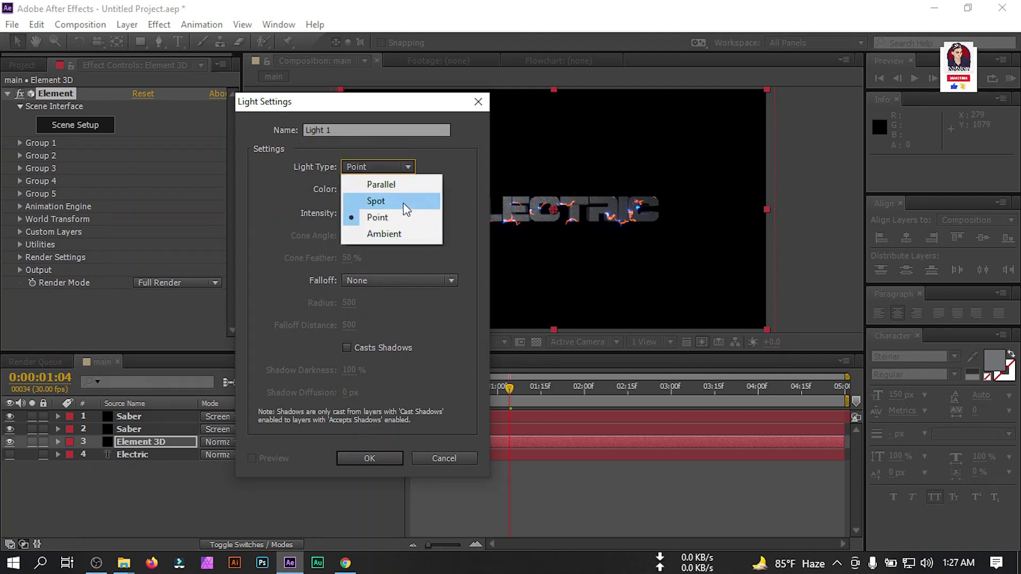
click(385, 216)
click(372, 458)
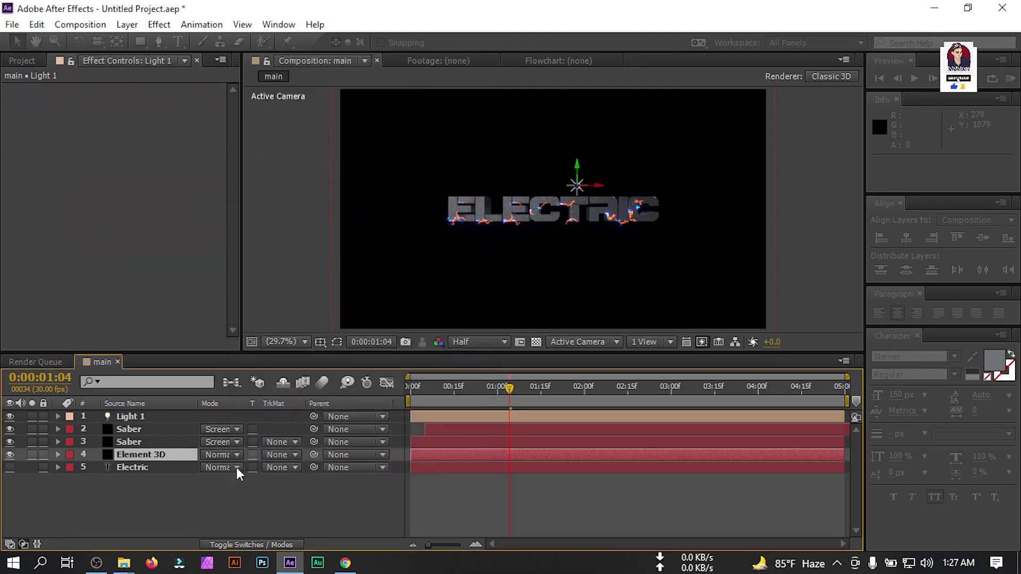
drag(126, 420, 132, 458)
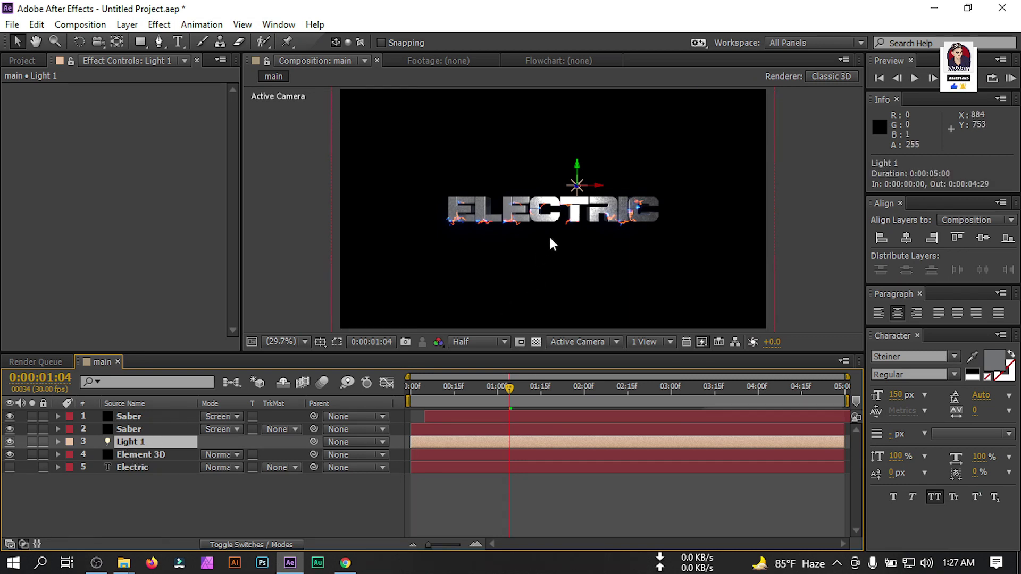
Step: Position Light 1 above the ELECTRIC text, using a proportional grid as a guide
drag(599, 187, 574, 189)
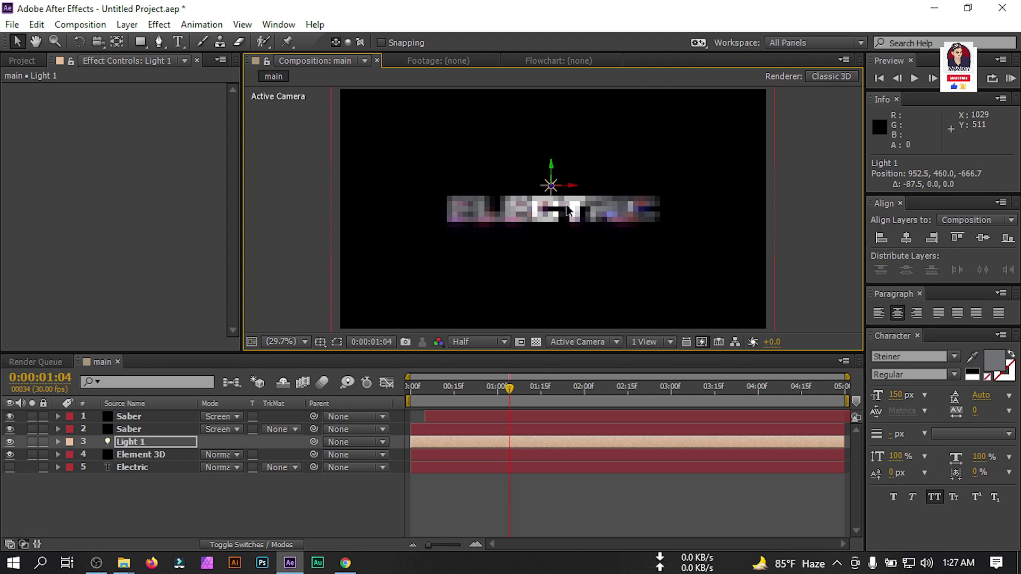
click(321, 343)
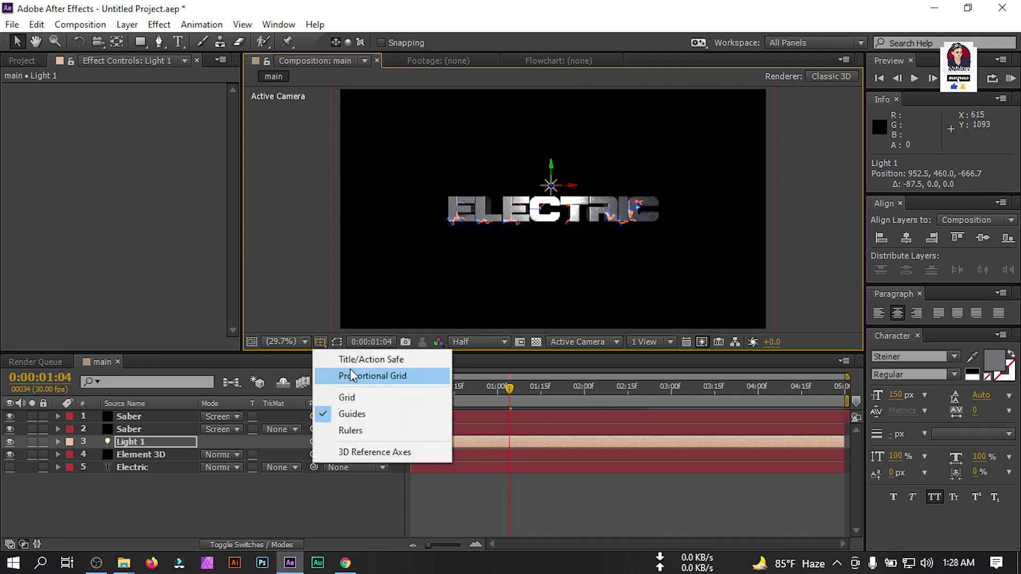
click(321, 373)
drag(552, 165, 554, 154)
key(ctrl+apostrophe)
key(ctrl+z)
click(568, 213)
click(553, 171)
drag(553, 159, 554, 114)
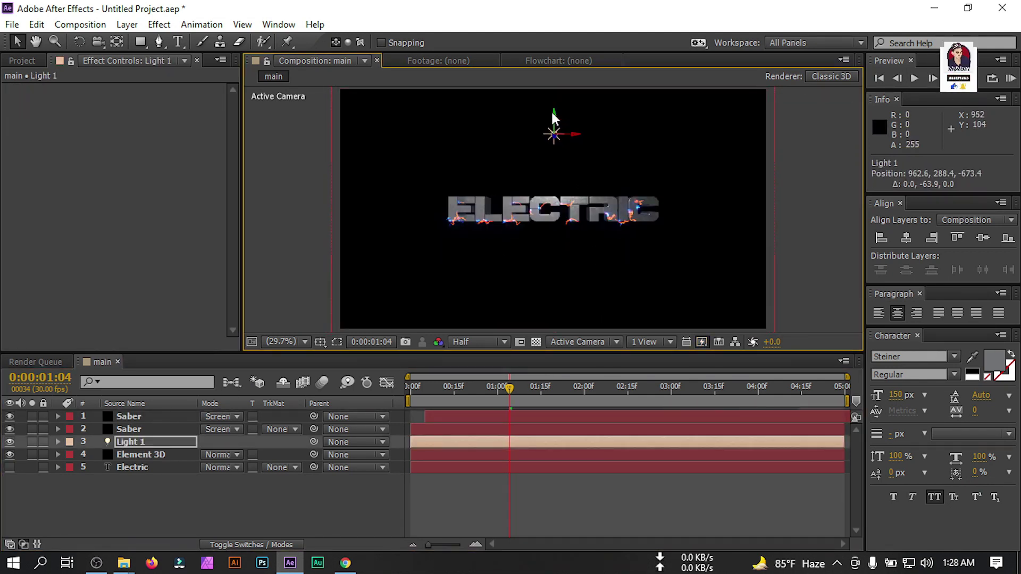
Step: Compare the lighting with Light 1 off and on, then select all five layers
click(9, 442)
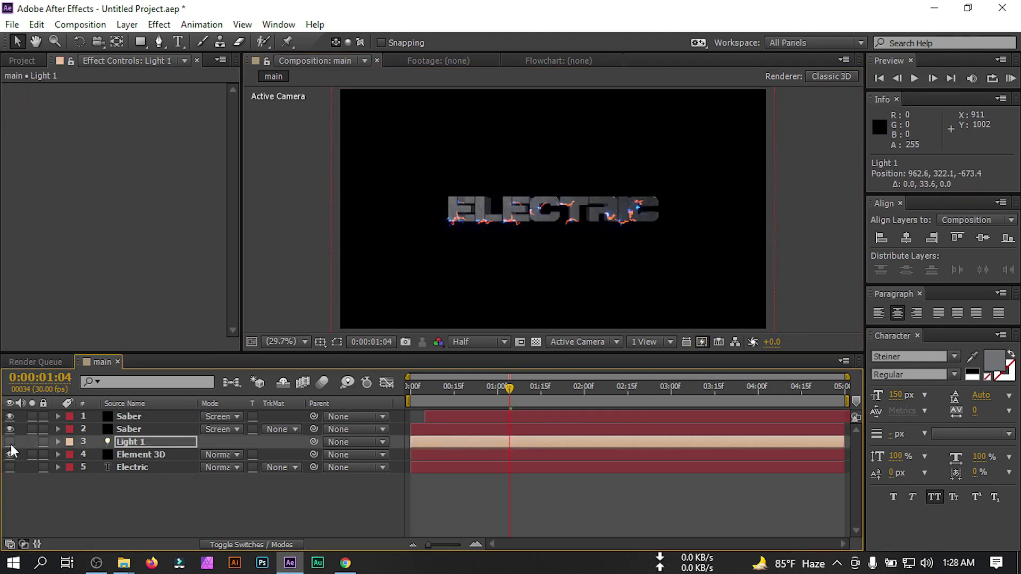
click(148, 494)
drag(141, 517, 129, 417)
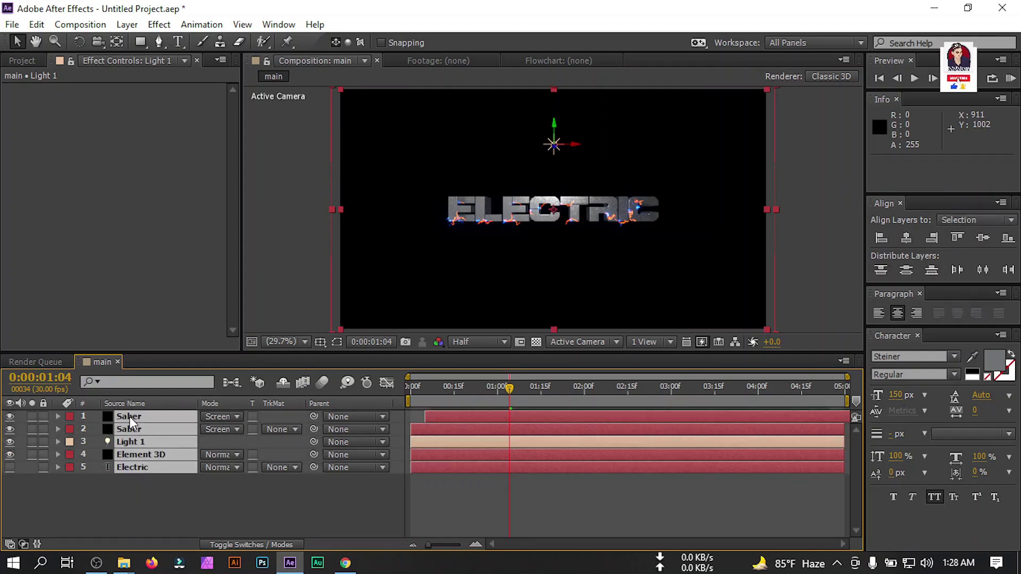
Step: Pre-compose the five selected layers into Text_Comp, moving all attributes into it
right_click(129, 417)
click(205, 475)
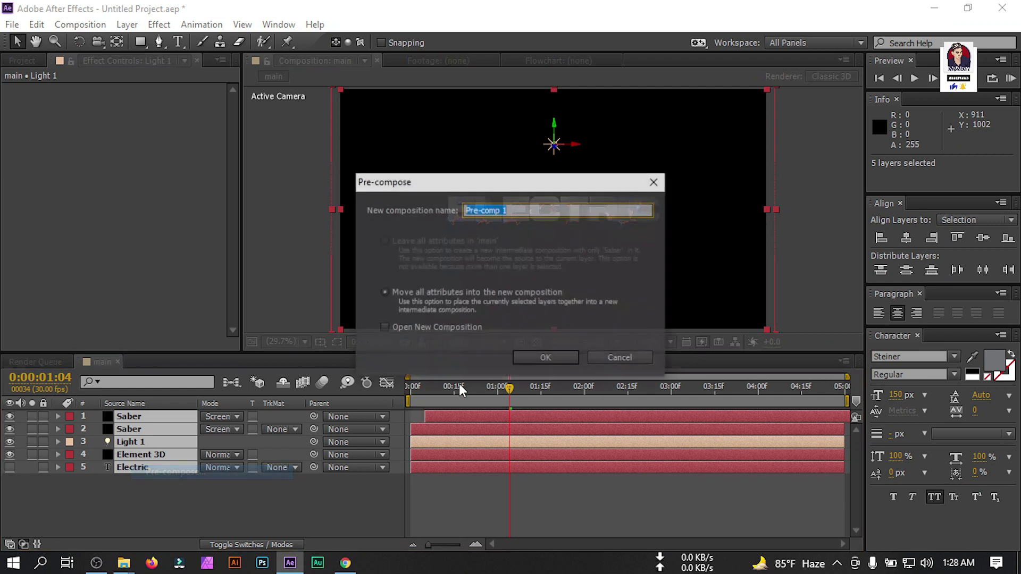
text(Text)
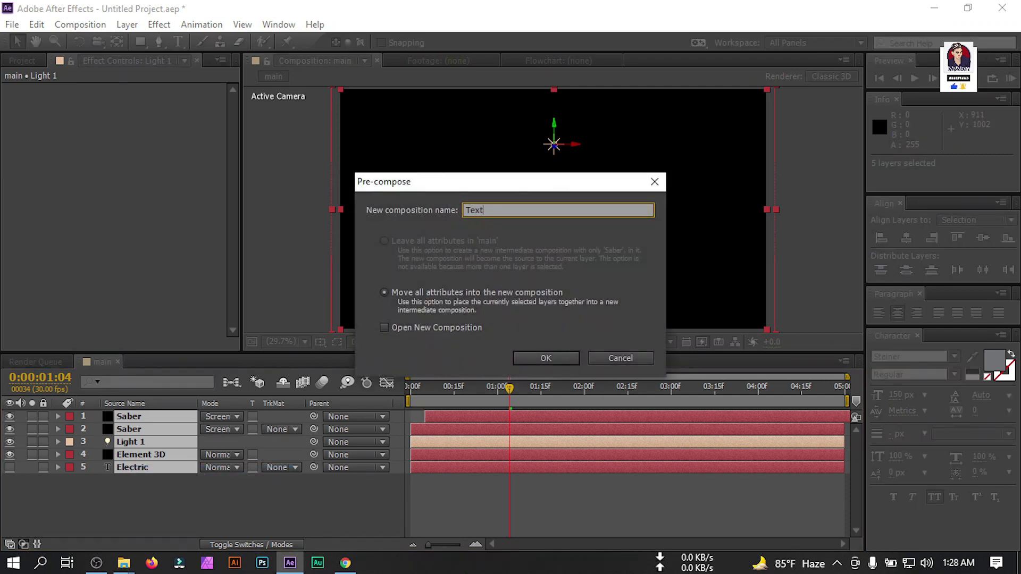
key(BackSpace)
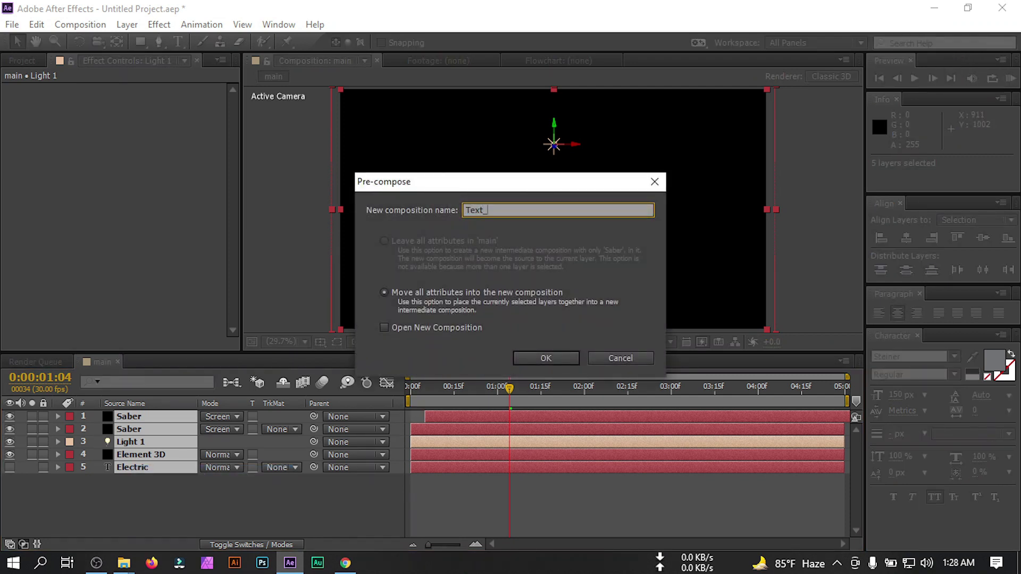
click(404, 295)
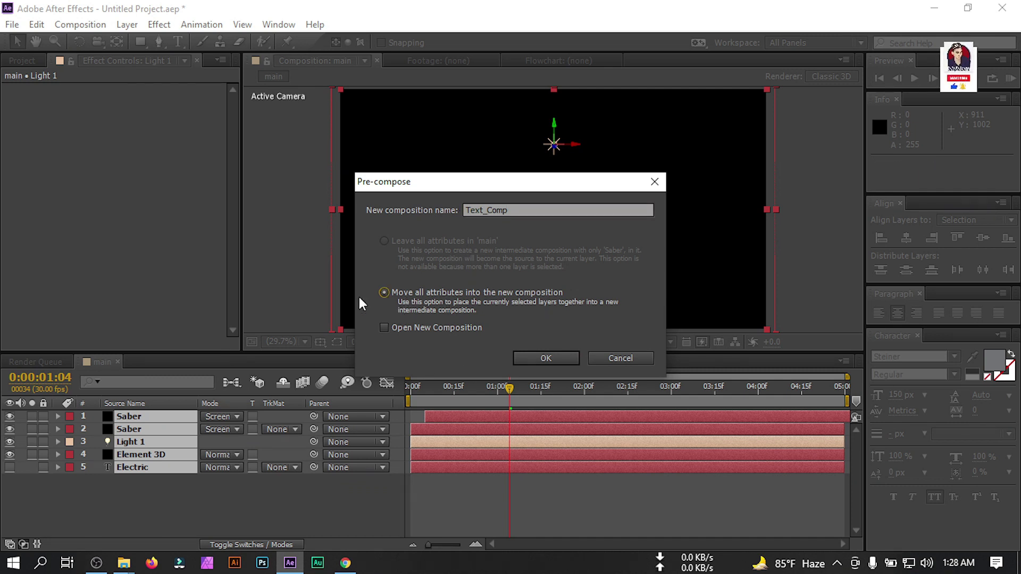
click(546, 358)
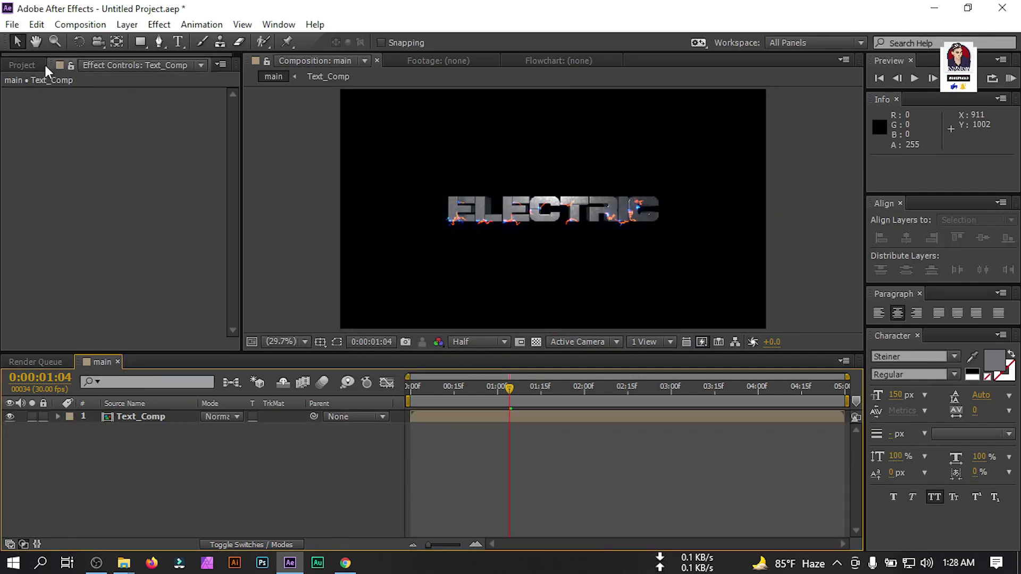
Step: Expand the Footages folder, select SmokeBreeze1.mov, then select the Text_Comp layer
click(23, 65)
click(66, 279)
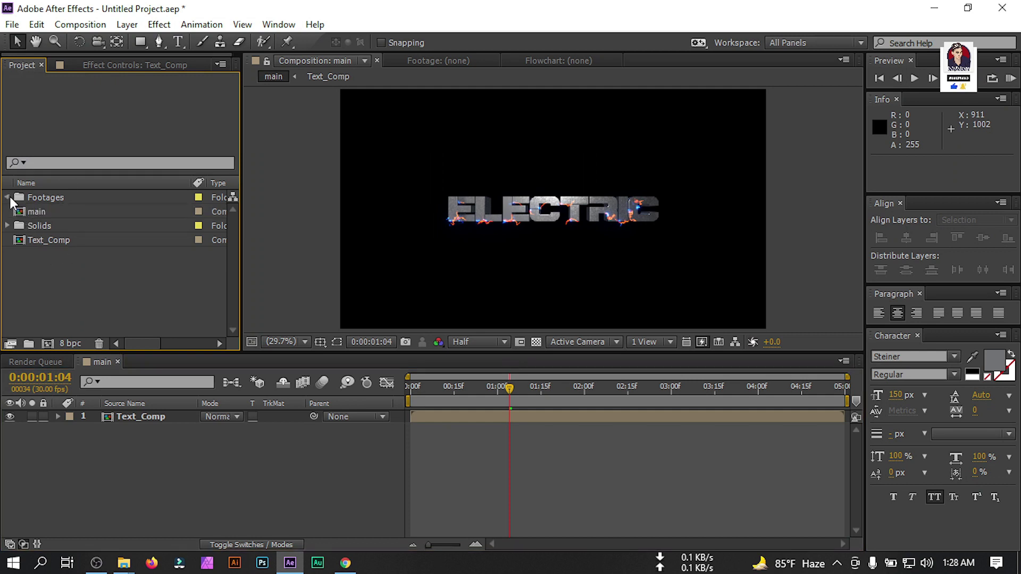
click(8, 197)
click(86, 254)
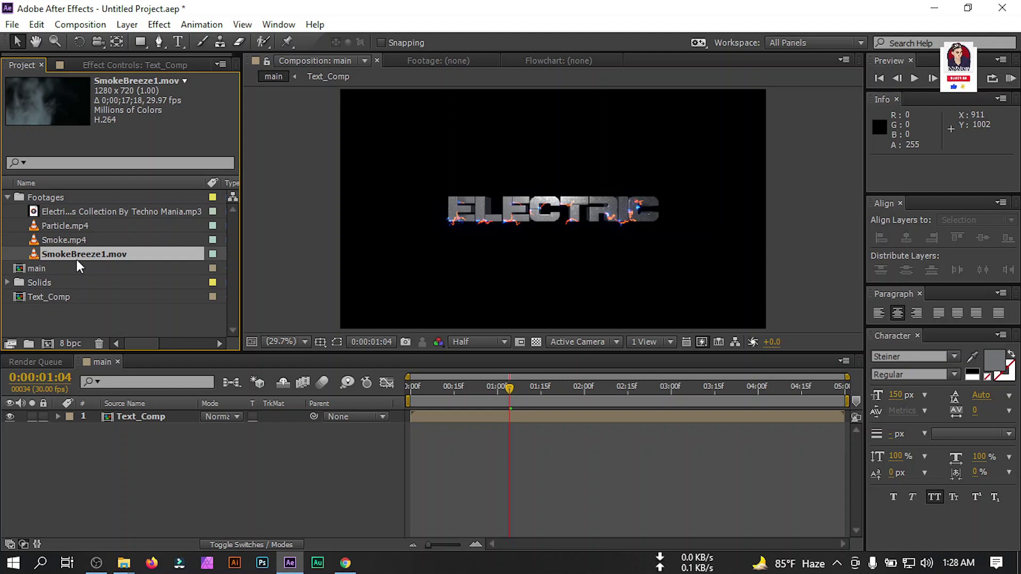
drag(68, 260, 75, 337)
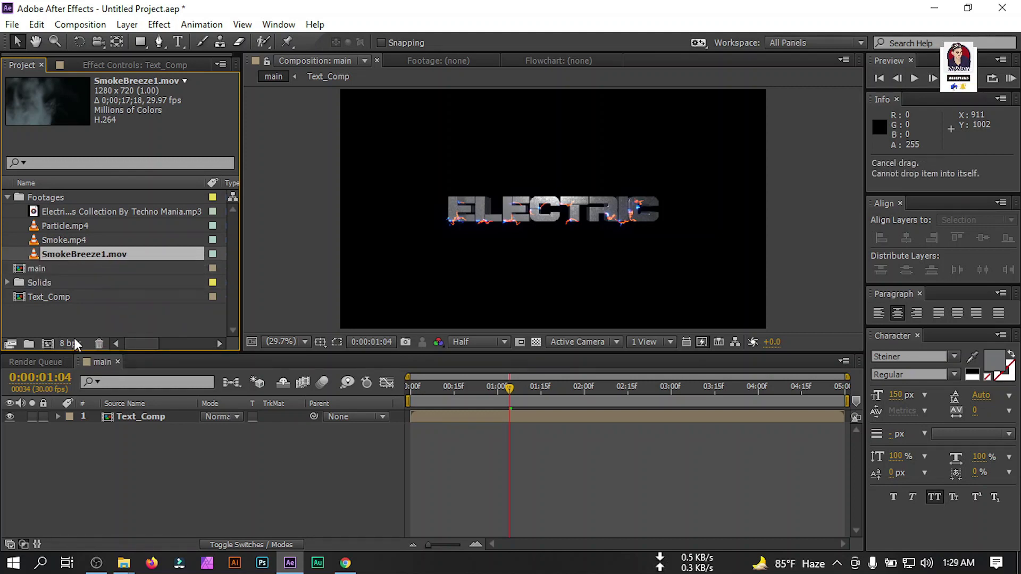
click(129, 420)
Step: Keyframe Text_Comp's scale from 100% at the start to 110% at 0:00:01:21
key(s)
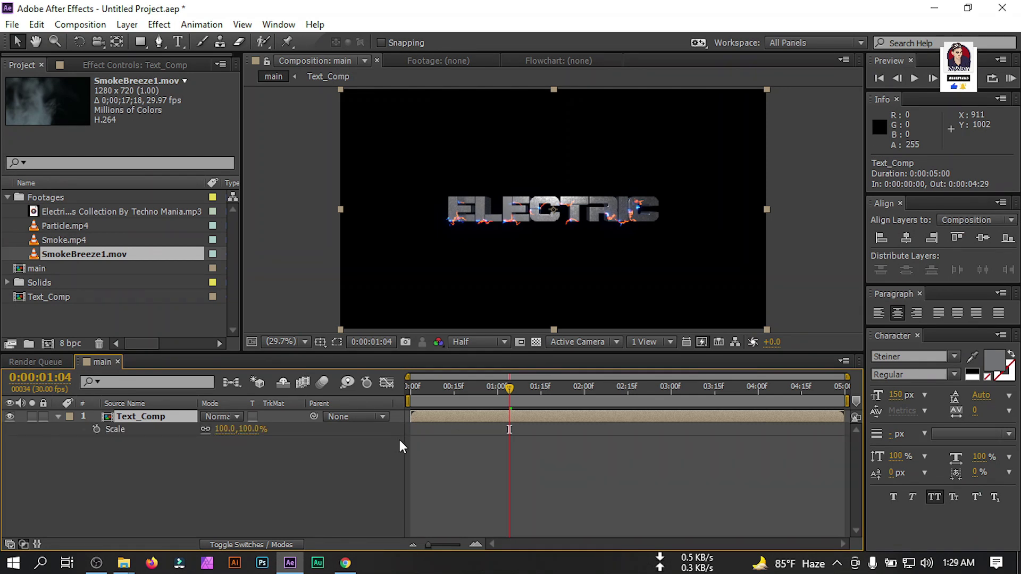
key(Home)
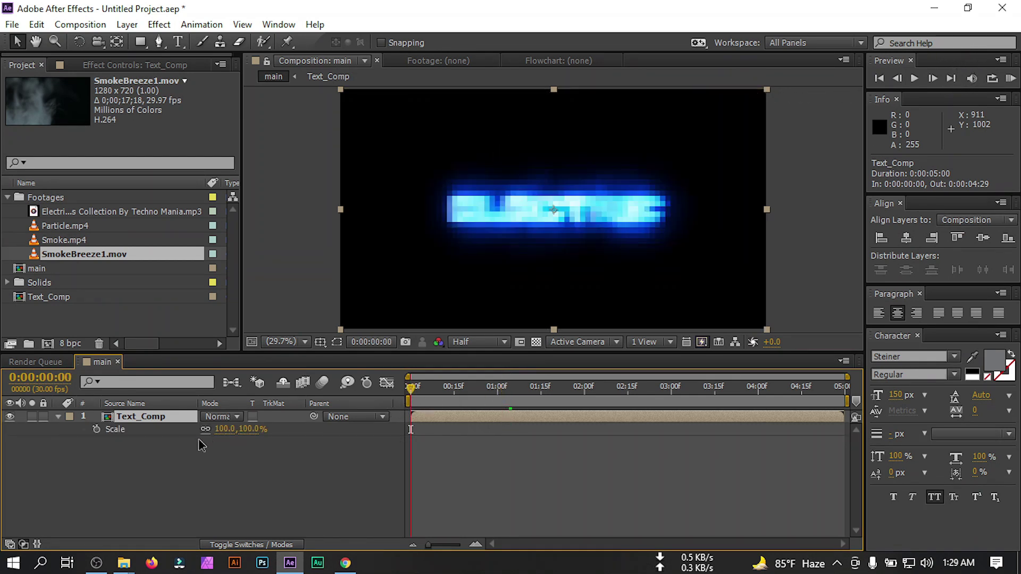
click(97, 429)
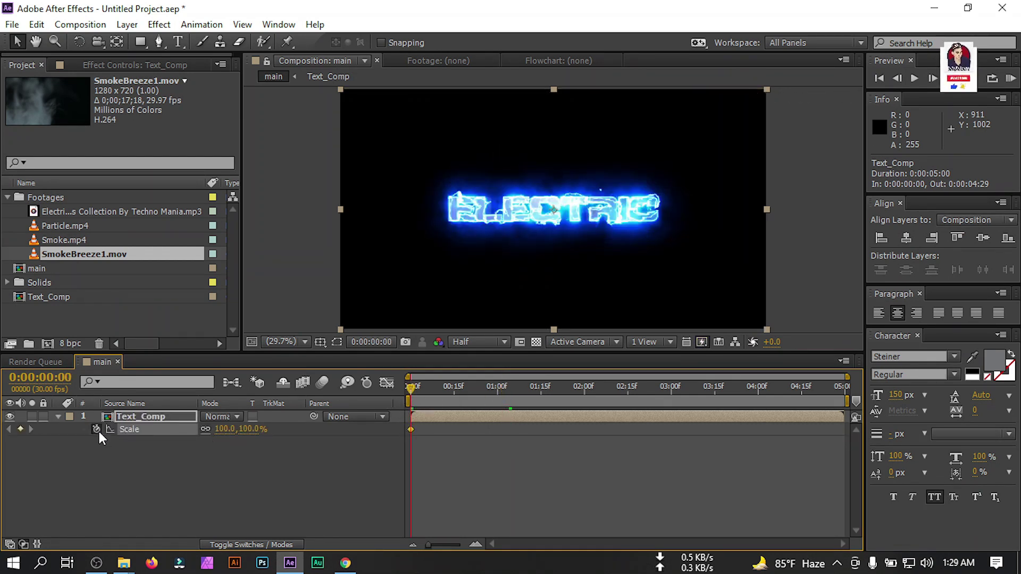
click(512, 399)
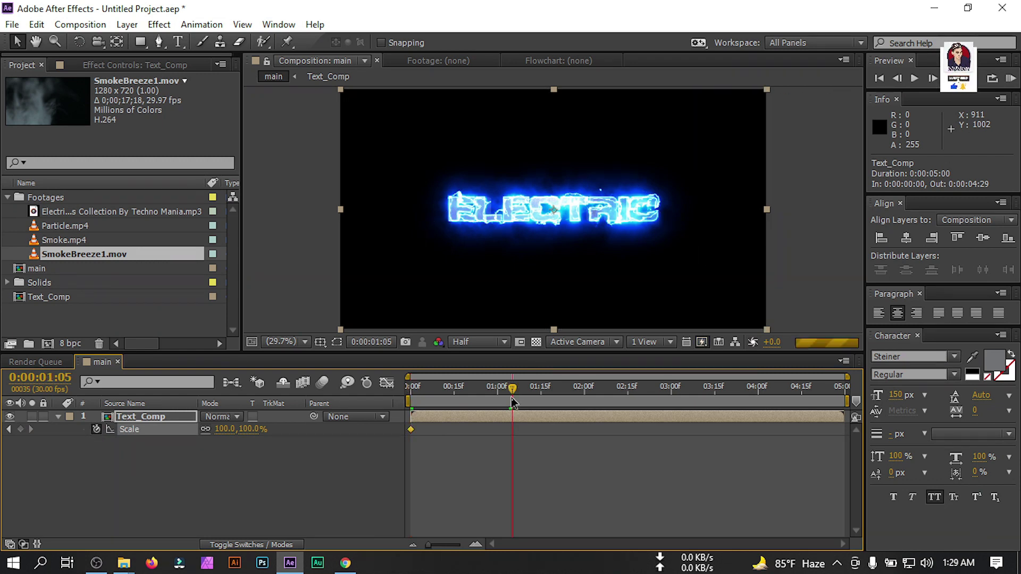
click(535, 398)
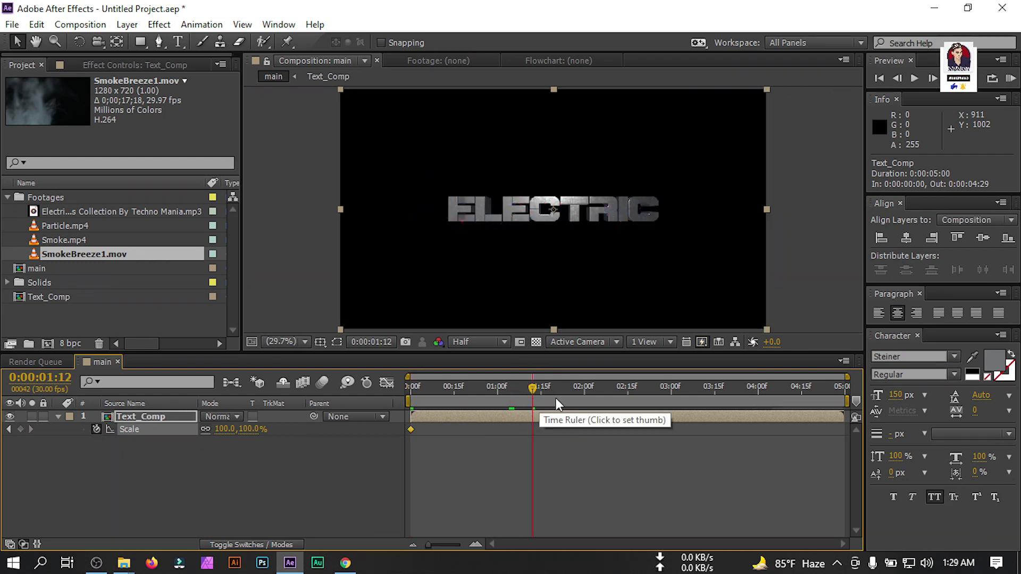
click(558, 398)
text(110)
key(Return)
Step: Apply Easy Ease to both Text_Comp scale keyframes
drag(585, 445, 413, 427)
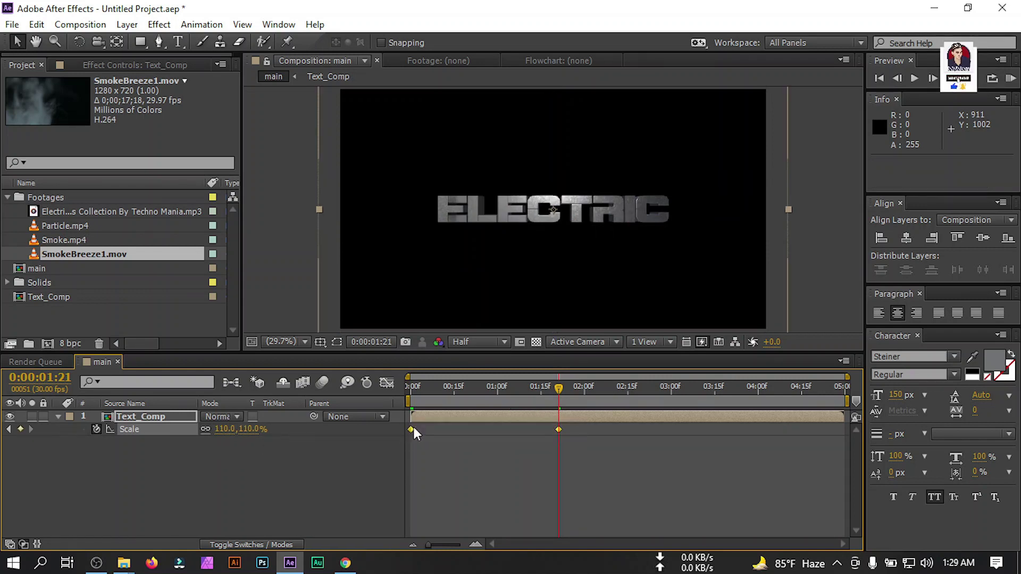
right_click(413, 429)
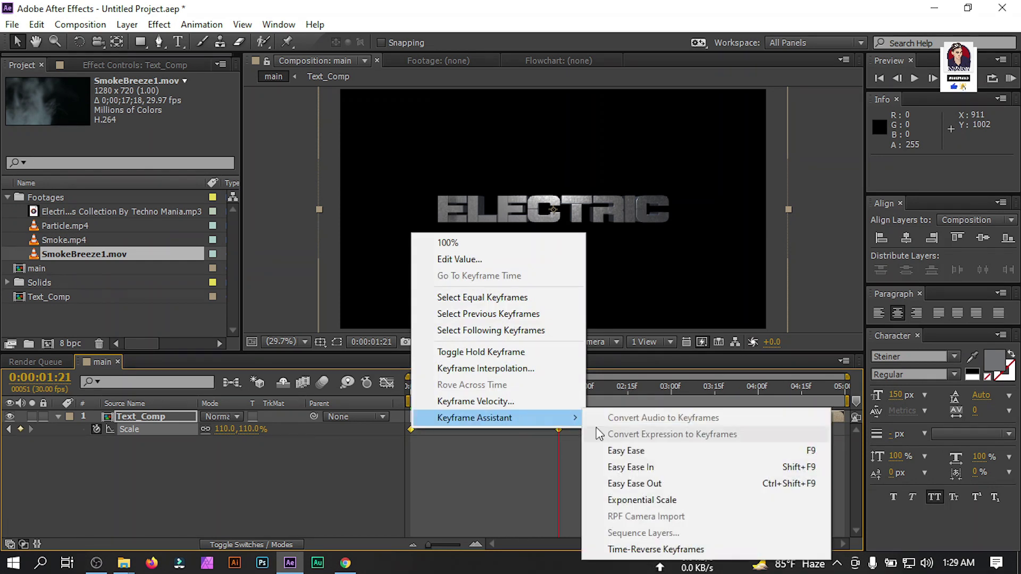
click(95, 410)
click(57, 416)
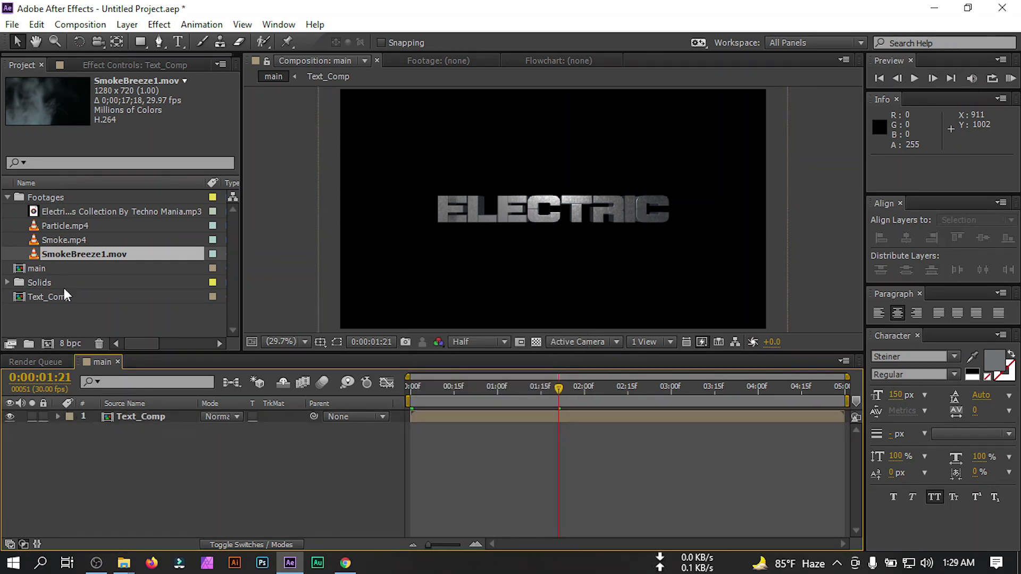
Step: Add SmokeBreeze1.mov above Text_Comp, blend it with Screen, and set its opacity to 5%
drag(52, 259, 102, 417)
click(215, 417)
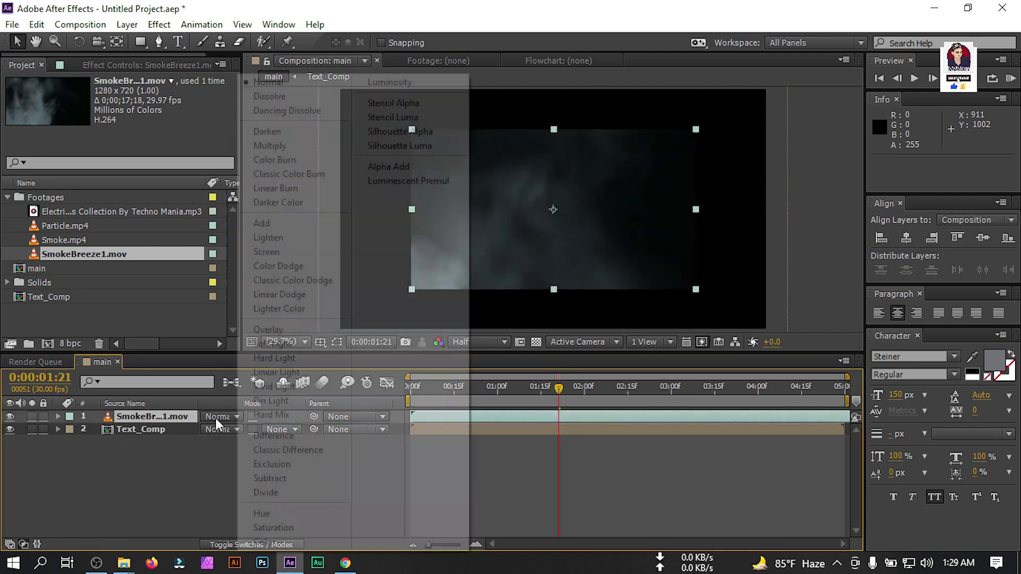
click(285, 252)
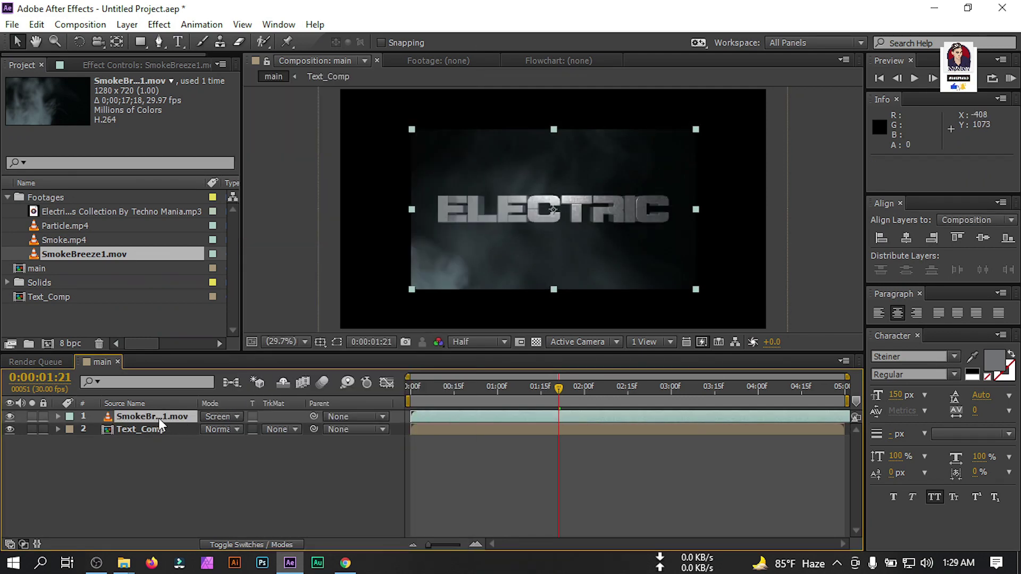
key(t)
click(210, 430)
text(5)
Step: Add Smoke.mp4 as the top layer at 5% opacity with Screen blending
drag(64, 239, 137, 415)
key(t)
click(213, 429)
text(5)
key(Return)
click(225, 419)
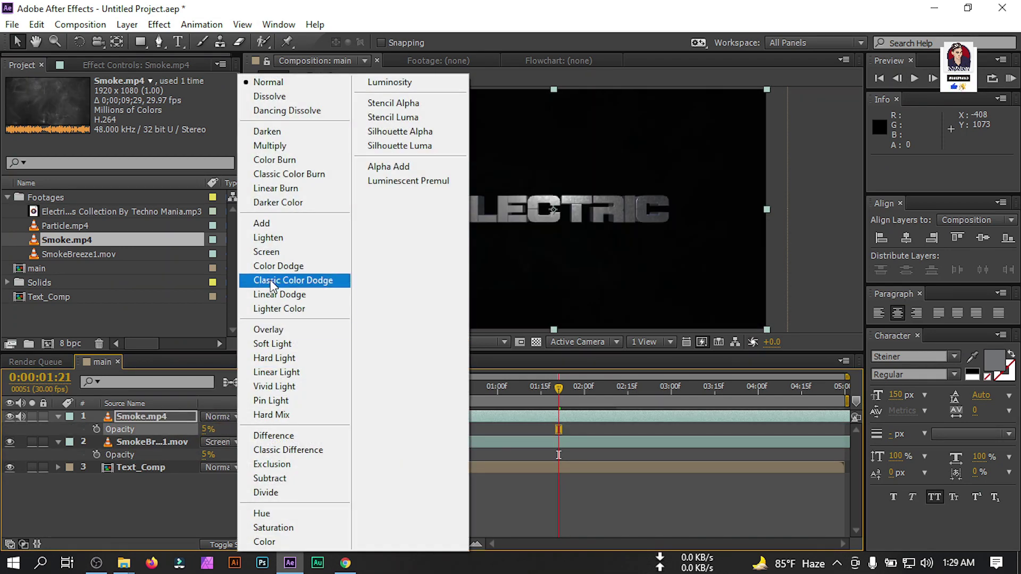
click(260, 253)
Step: Add Particle.mp4 as the top layer and blend it with Screen
drag(63, 228, 136, 413)
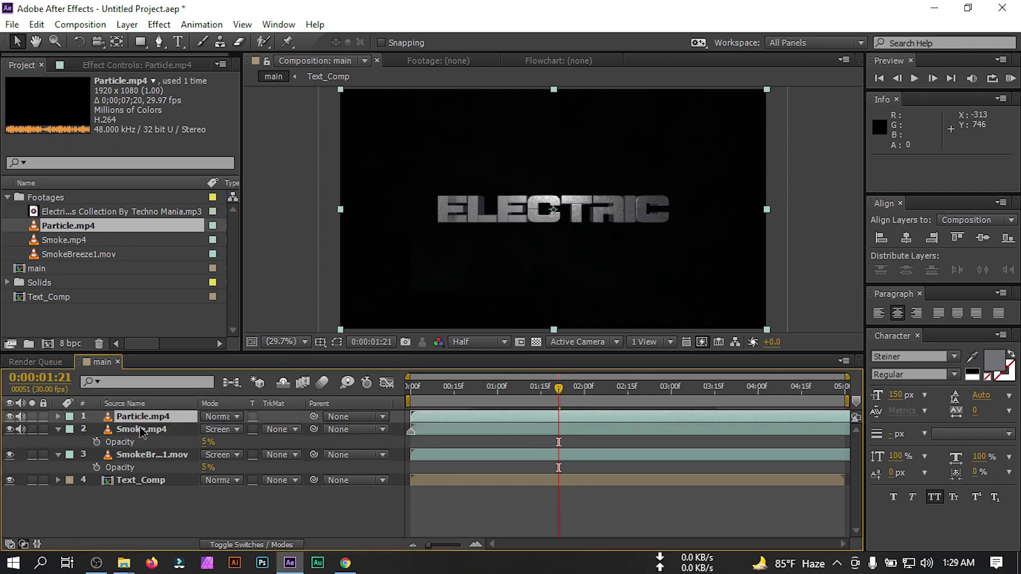
click(215, 417)
click(274, 254)
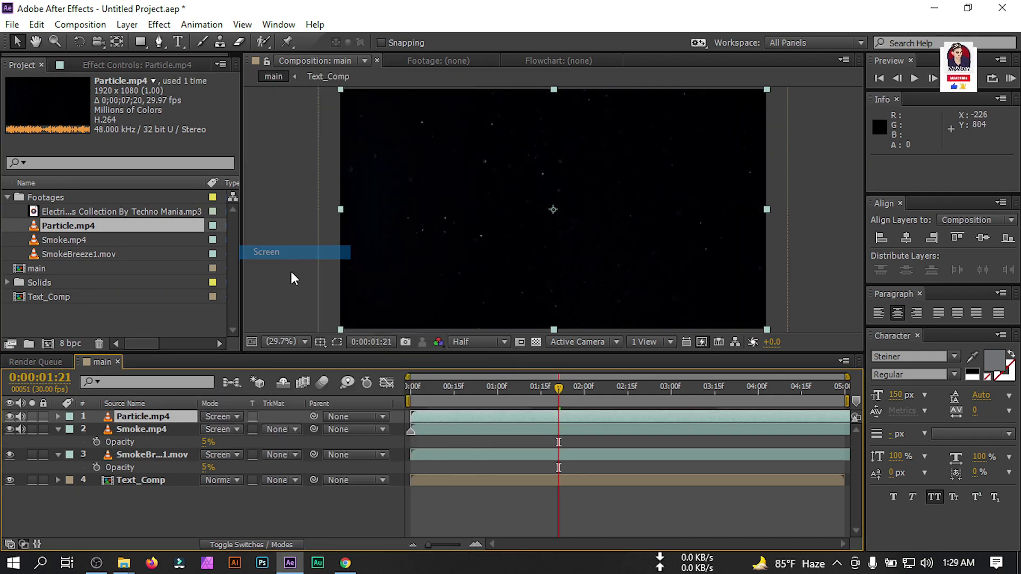
Step: Scale the Smoke.mp4 and SmokeBreeze1.mov layers up slightly to 102%
click(136, 431)
click(133, 455)
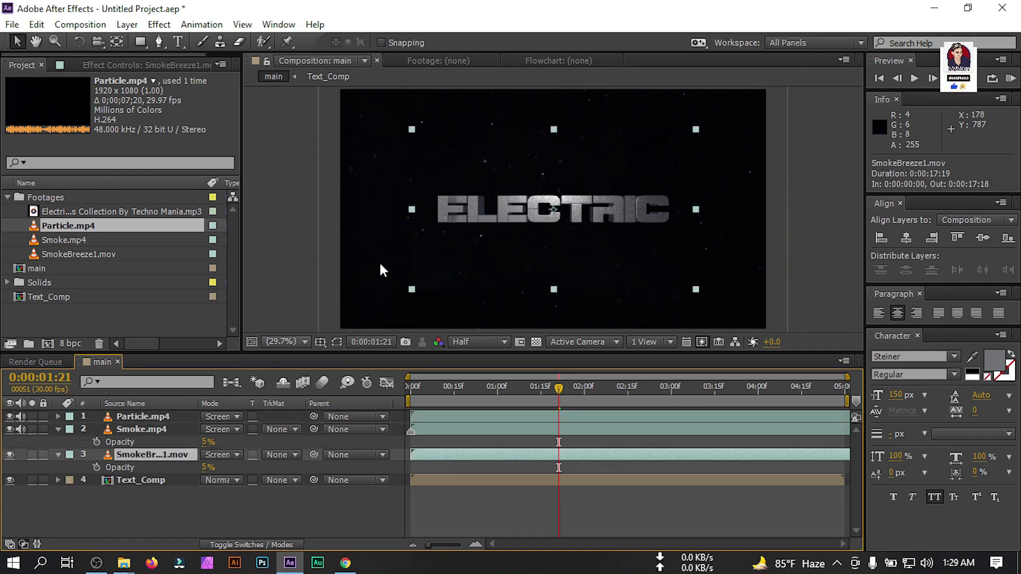
drag(412, 212, 339, 231)
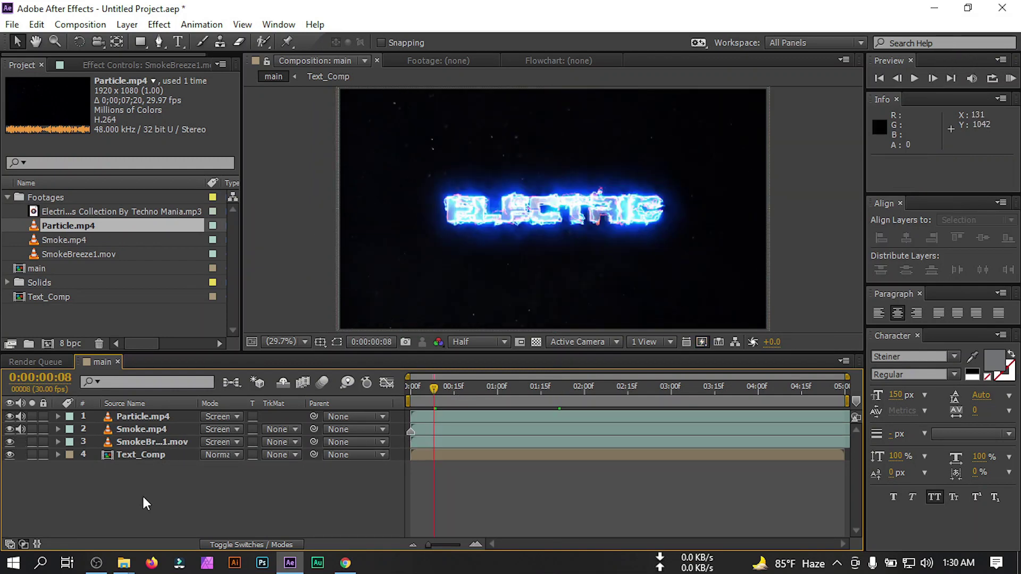
Step: Create a new solid named Flare and apply Optical Flares to it
right_click(143, 497)
mouse_move(311, 344)
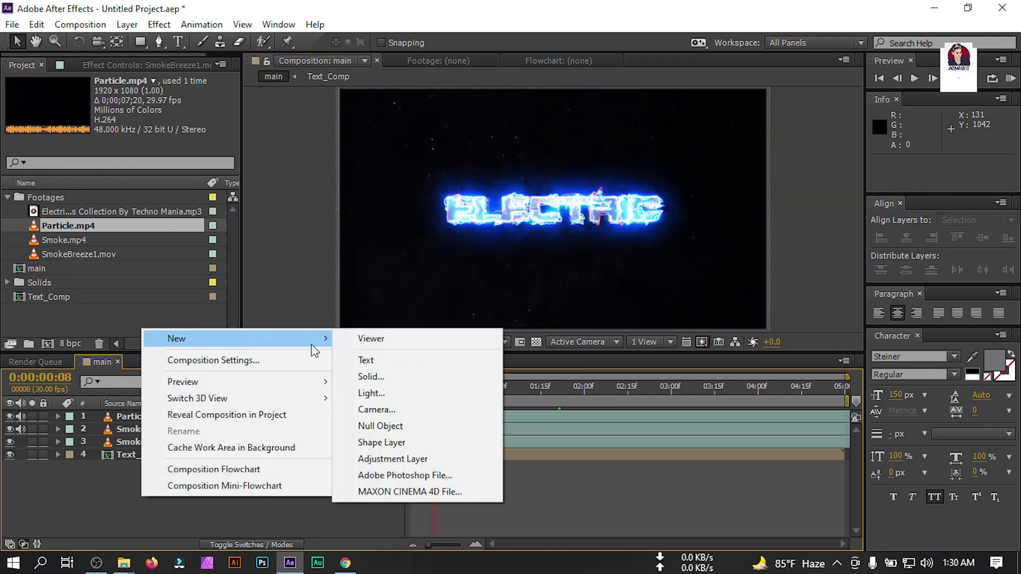
click(435, 379)
text(Flare)
key(Return)
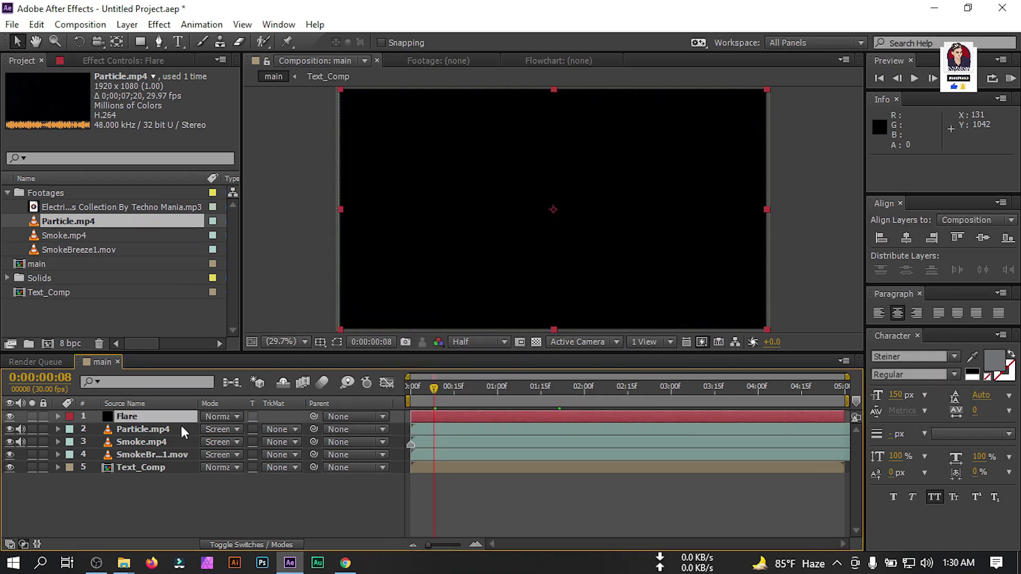
key(ctrl+space)
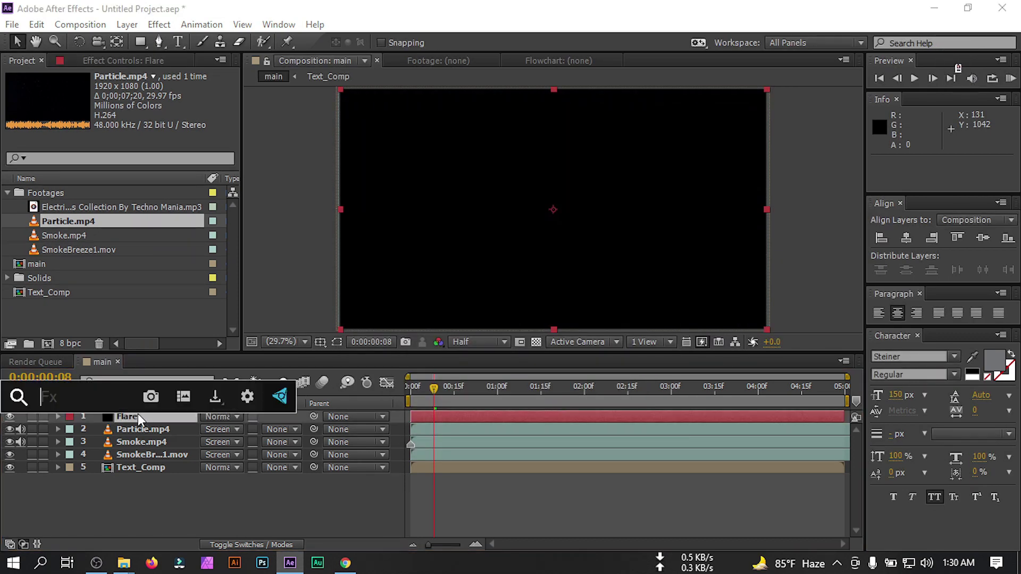
text(opt)
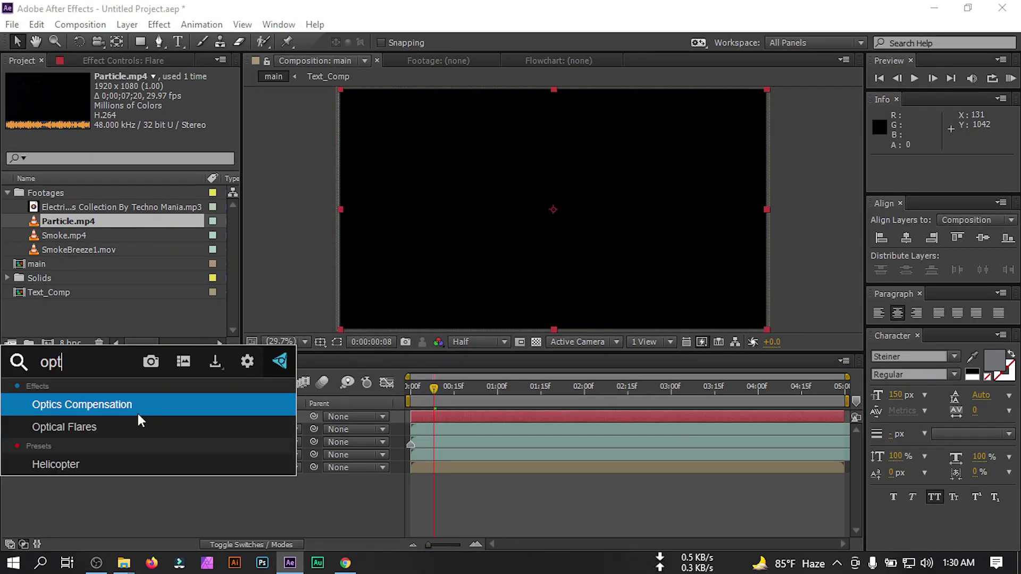
click(91, 425)
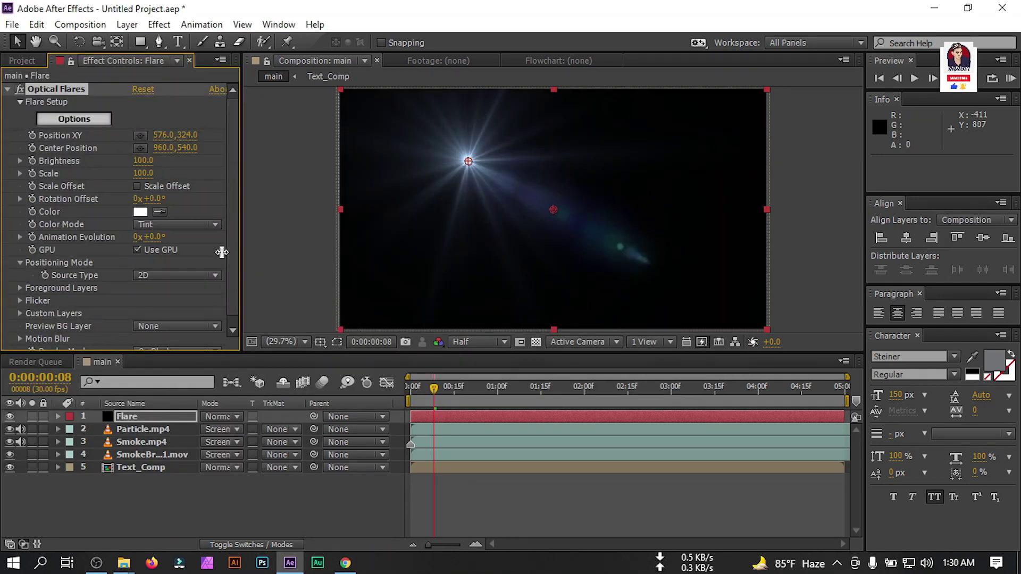
Step: In the Optical Flares options, clear all elements and keep only a single Glow
click(71, 120)
click(485, 57)
click(468, 317)
click(646, 471)
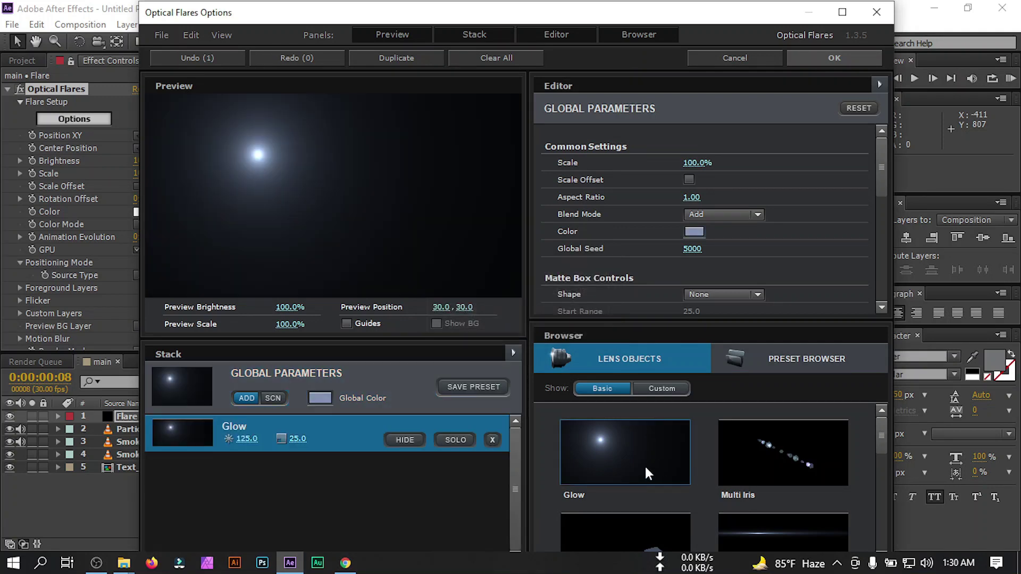
click(834, 57)
Step: Move the flare to the frame's left edge and tint it light blue
drag(410, 188, 321, 208)
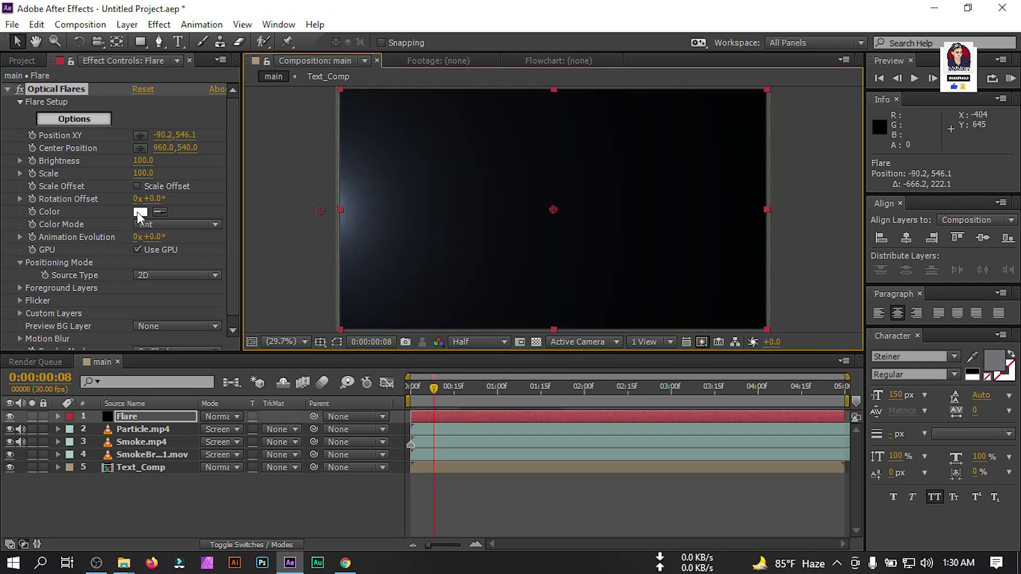
click(141, 212)
click(217, 367)
click(114, 302)
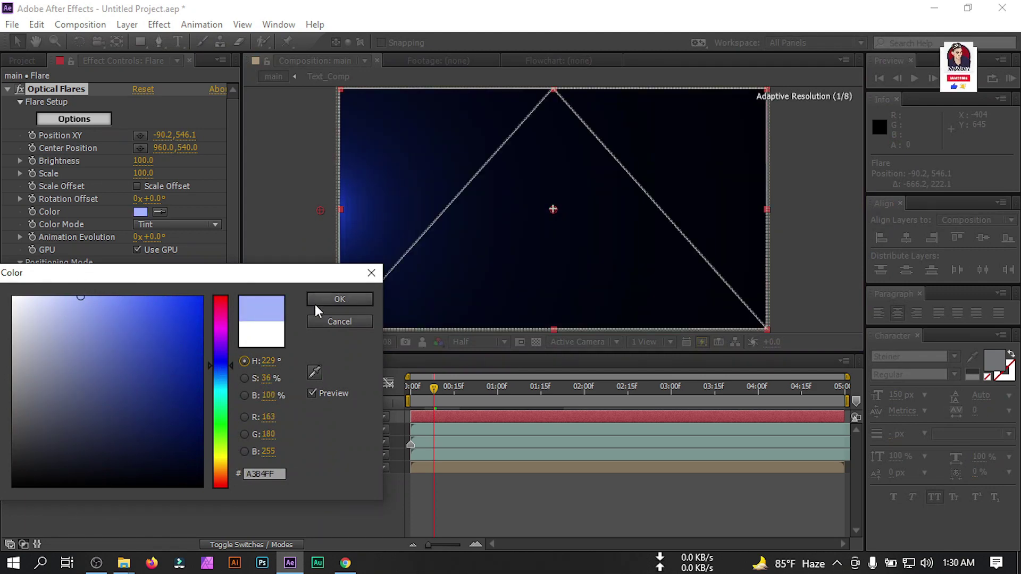
click(336, 300)
click(117, 414)
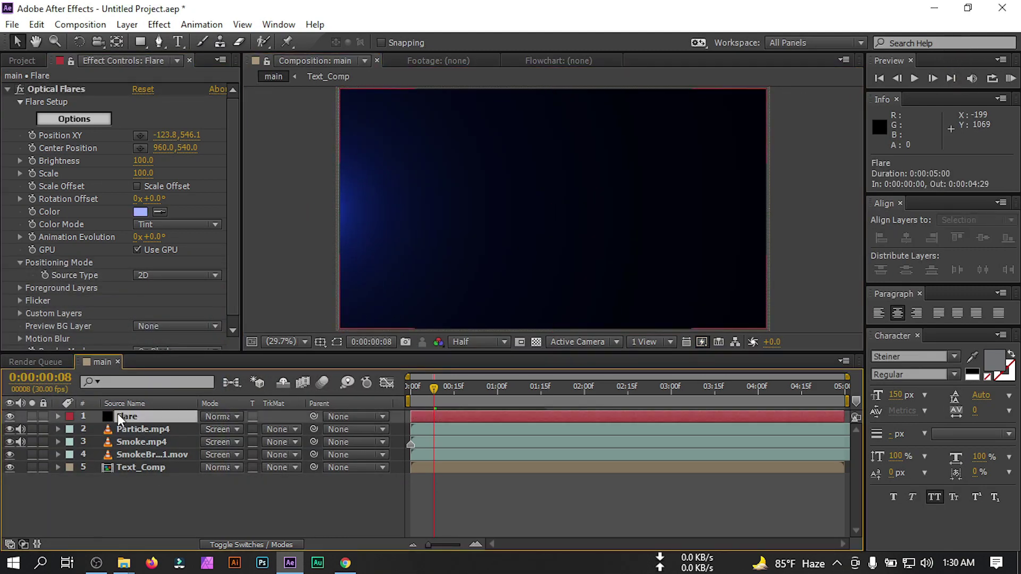
Step: Duplicate the Flare layer and set both Flare layers to Screen blending
click(37, 24)
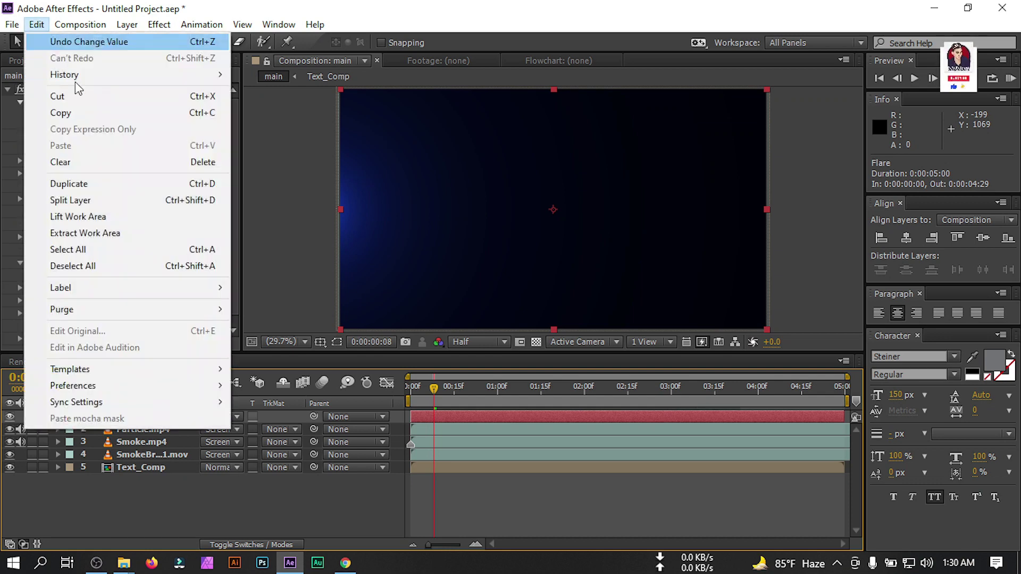
click(69, 184)
click(220, 416)
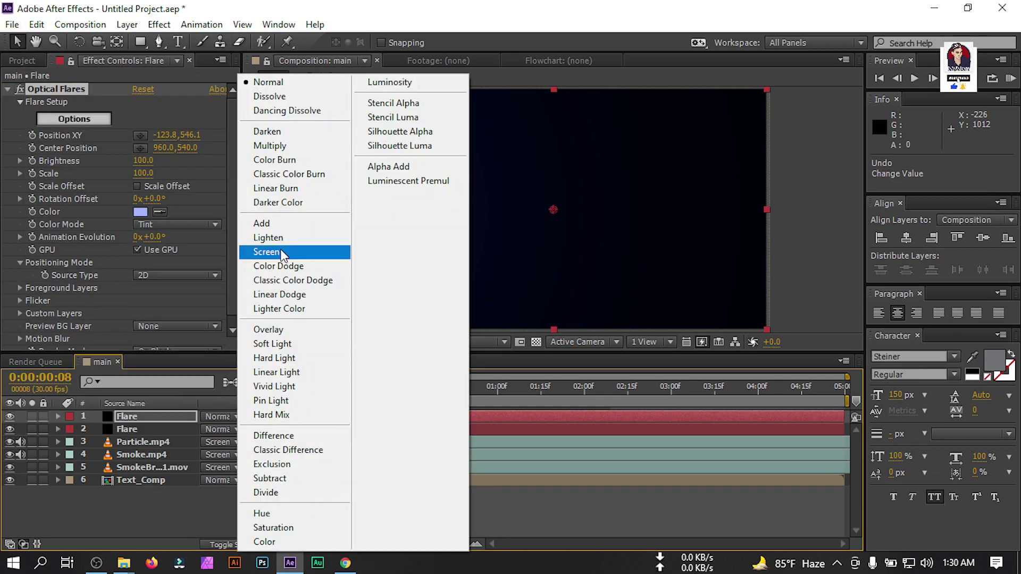
click(266, 251)
click(221, 429)
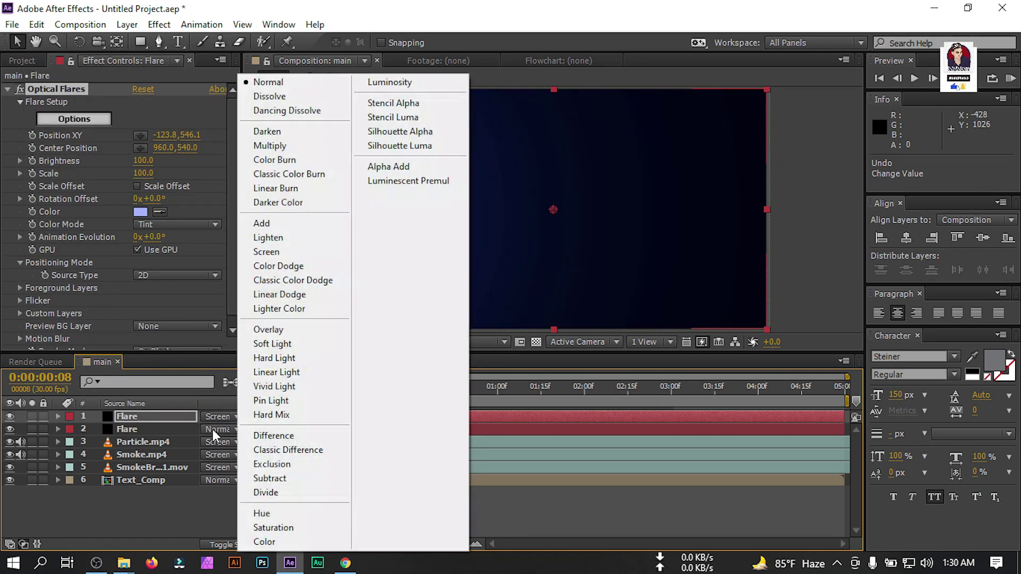
click(266, 252)
Step: Move the top flare to the frame's right edge and tint it orange (FFD0A3)
click(140, 418)
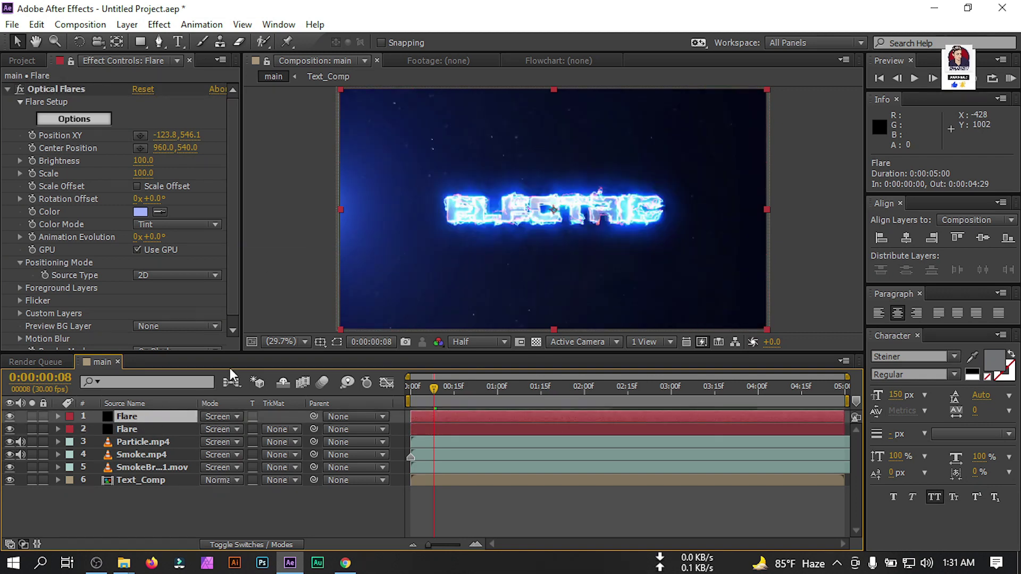
click(51, 88)
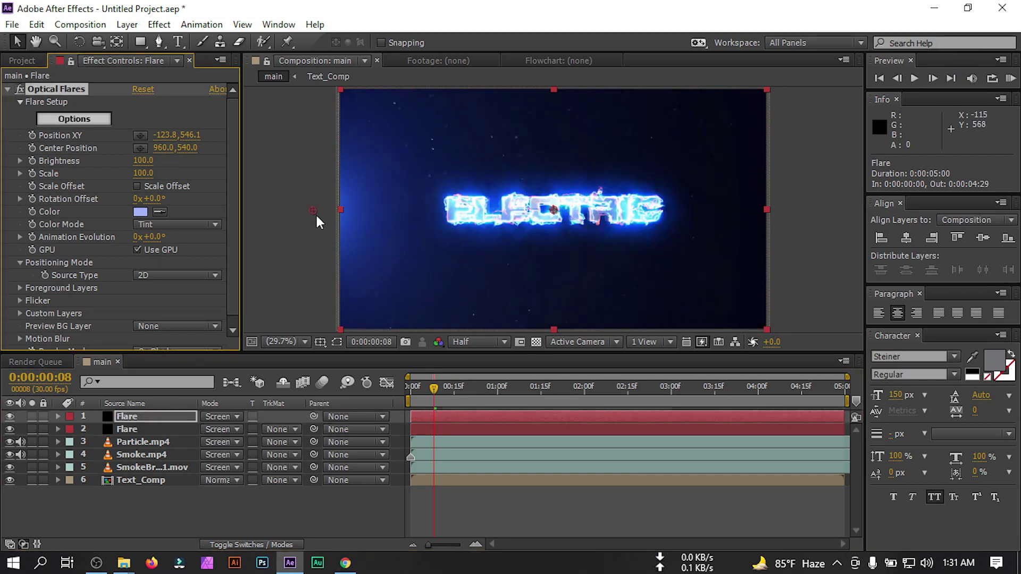
drag(315, 210, 800, 213)
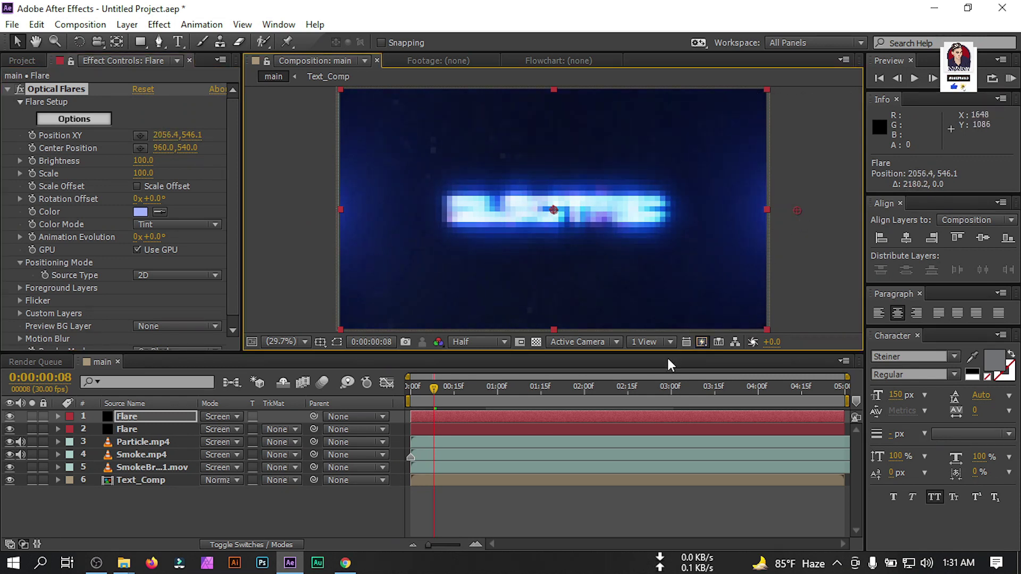
click(140, 212)
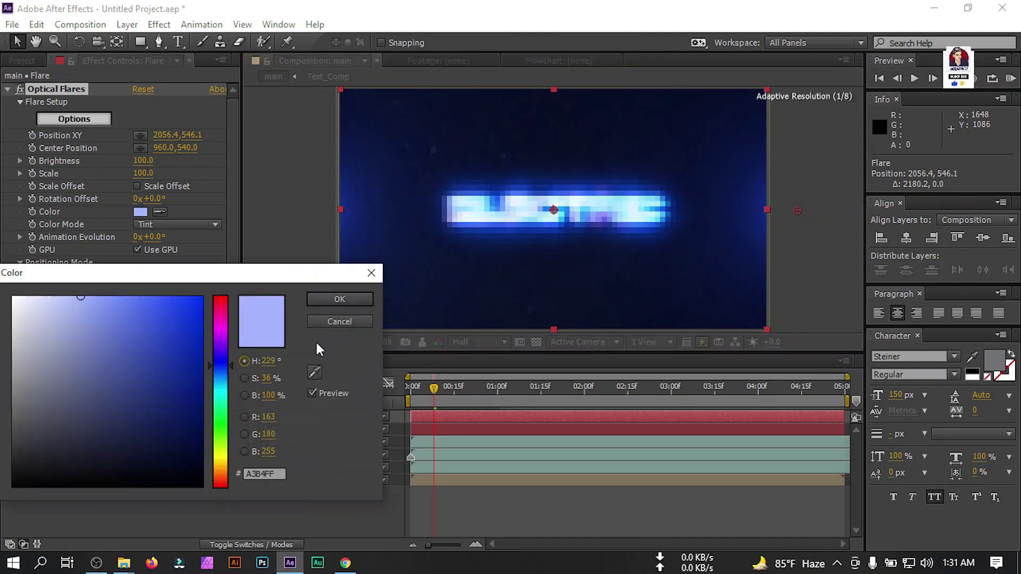
drag(221, 443, 221, 471)
click(221, 471)
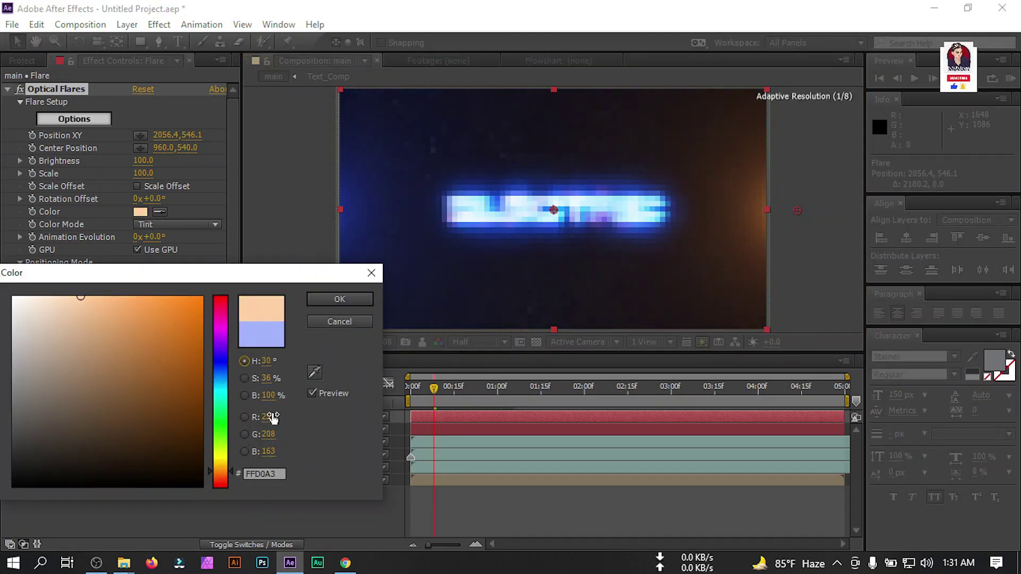
click(343, 299)
click(230, 509)
key(Home)
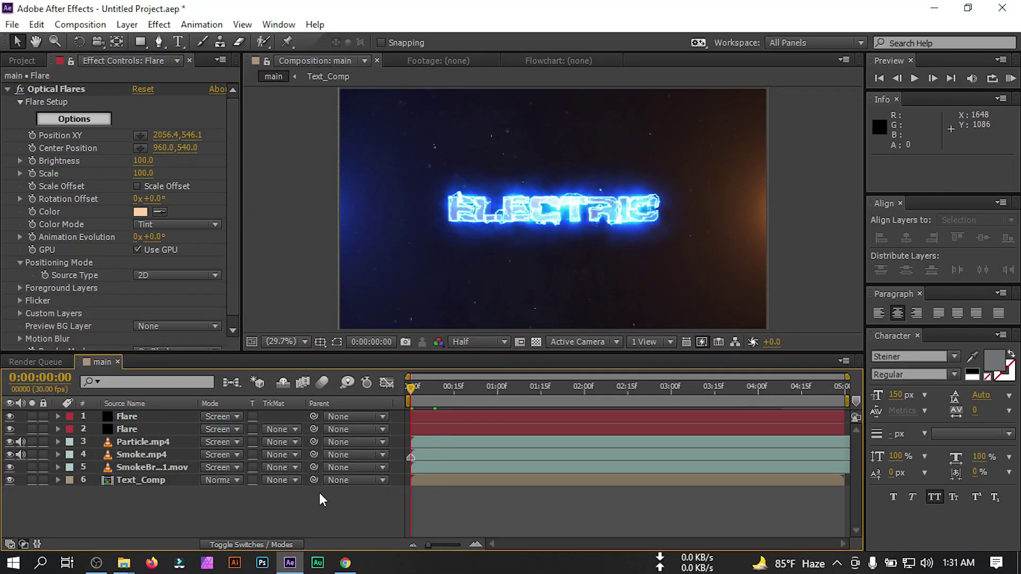
click(22, 60)
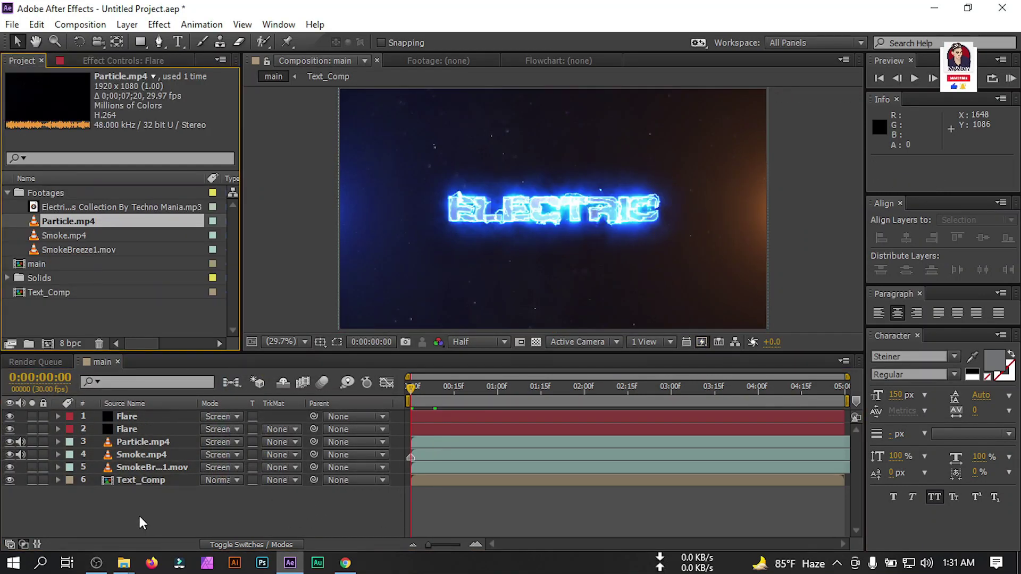
Step: Add the electric sound effects mp3 to the main comp and slide it about 23 seconds earlier
click(59, 207)
drag(62, 205, 107, 513)
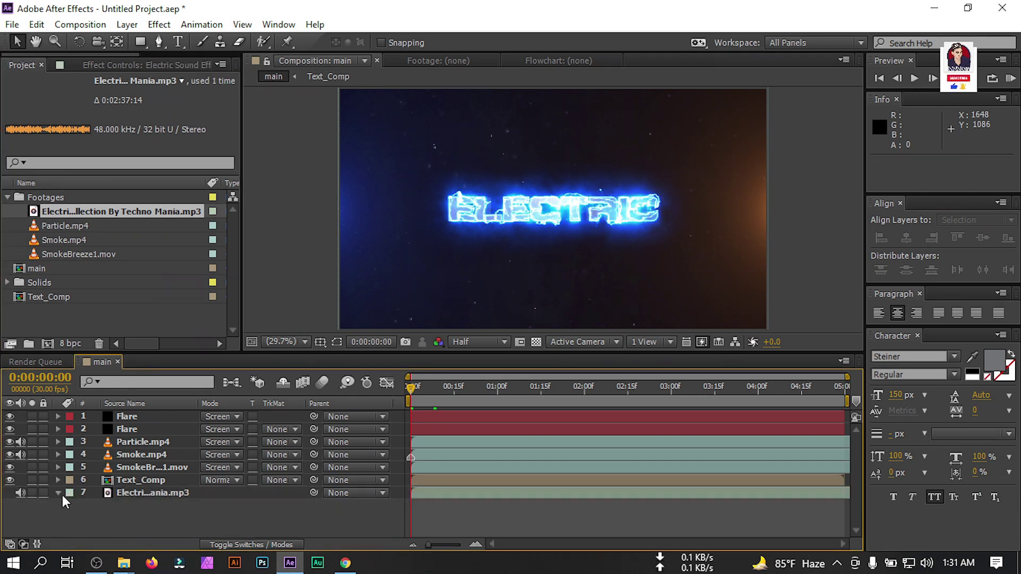
click(72, 504)
click(83, 531)
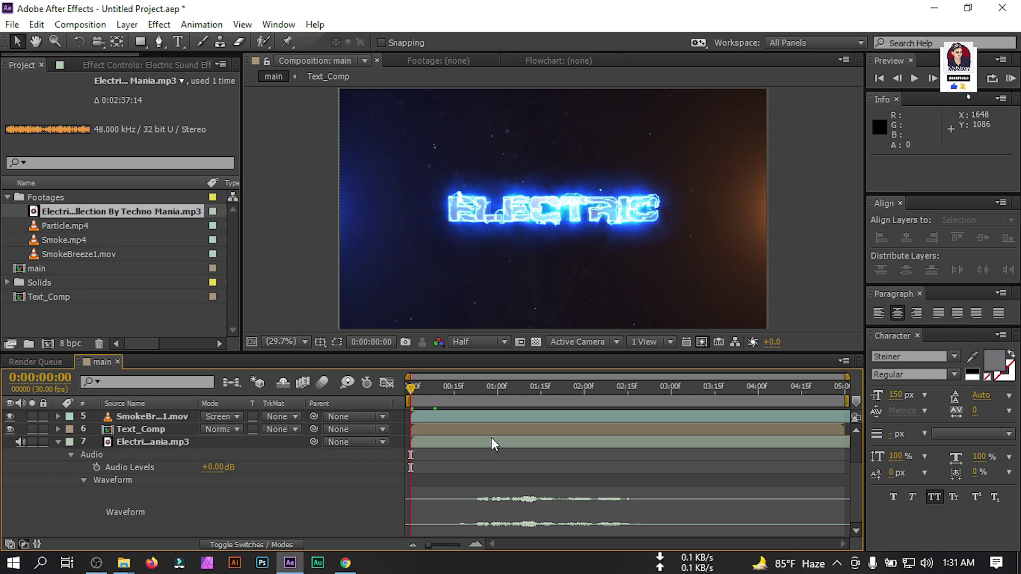
click(492, 441)
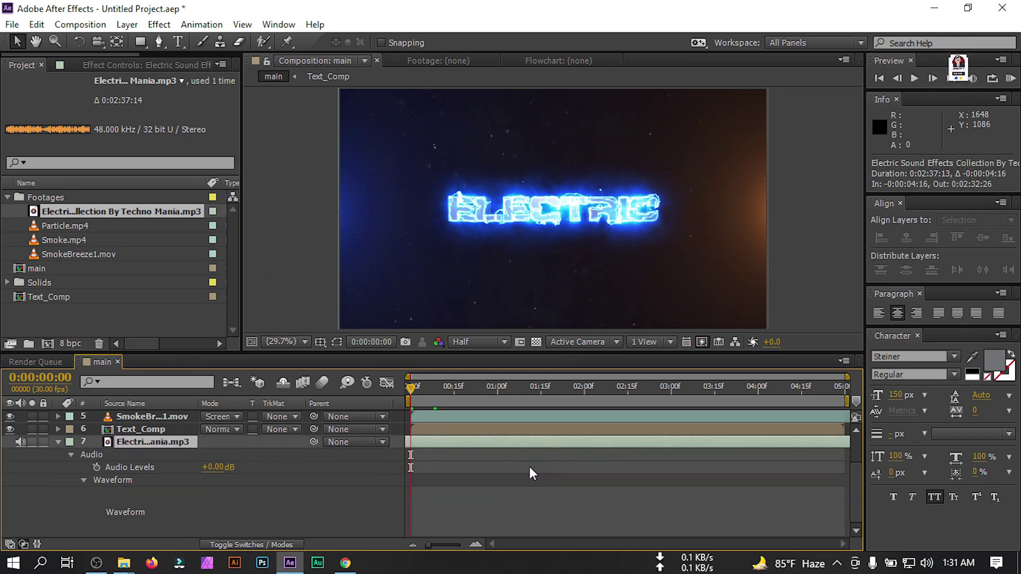
drag(548, 443, 101, 448)
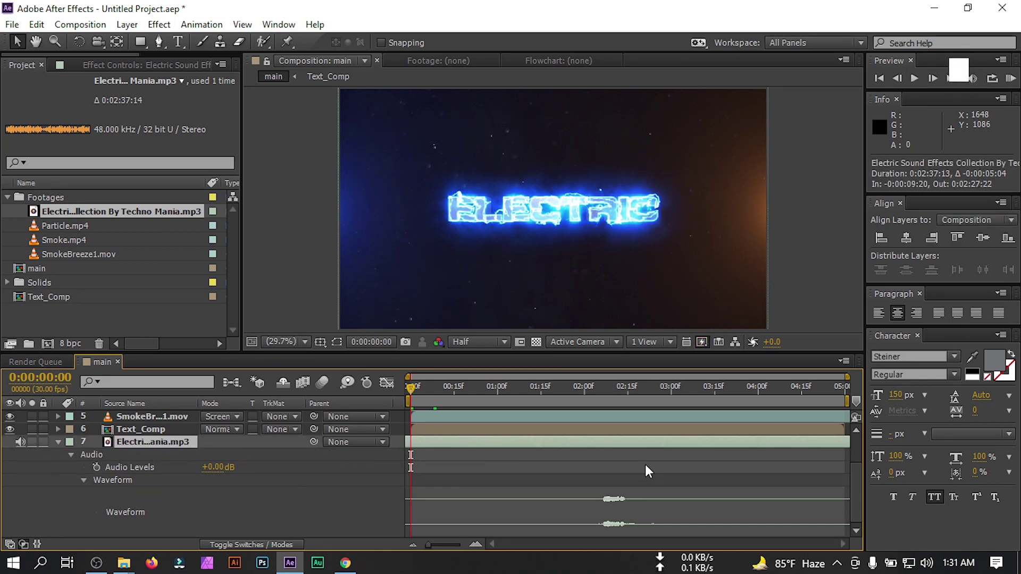
drag(672, 438, 22, 441)
drag(657, 438, 533, 448)
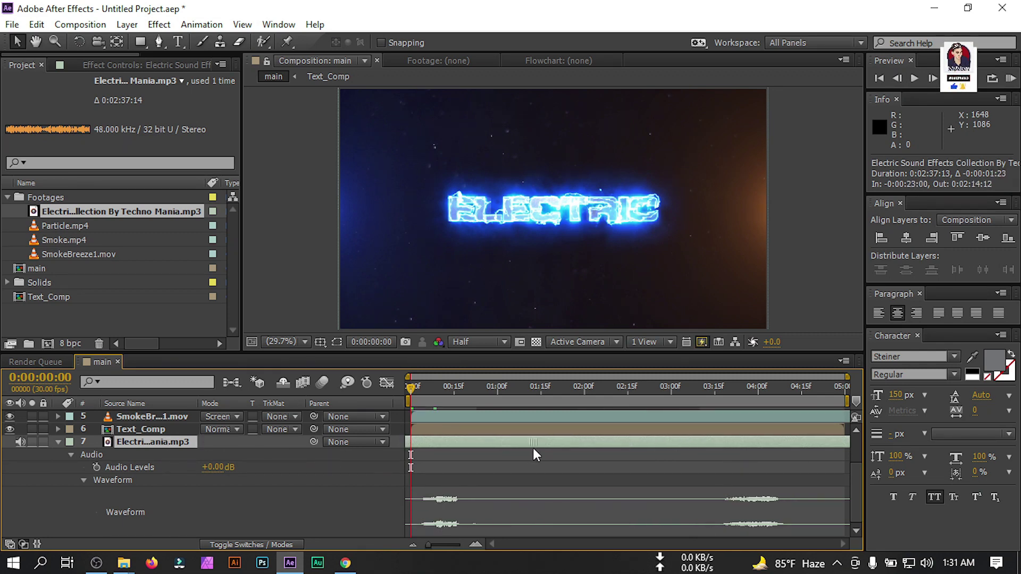
click(58, 442)
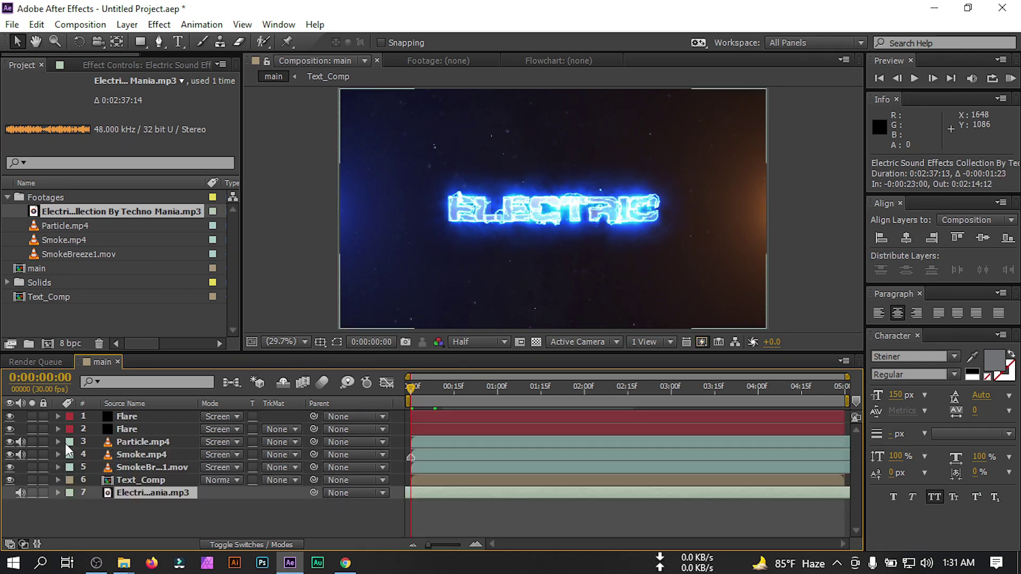
Step: Pre-compose the mp3 layer into a new composition named Music, choosing the attributes option
right_click(148, 492)
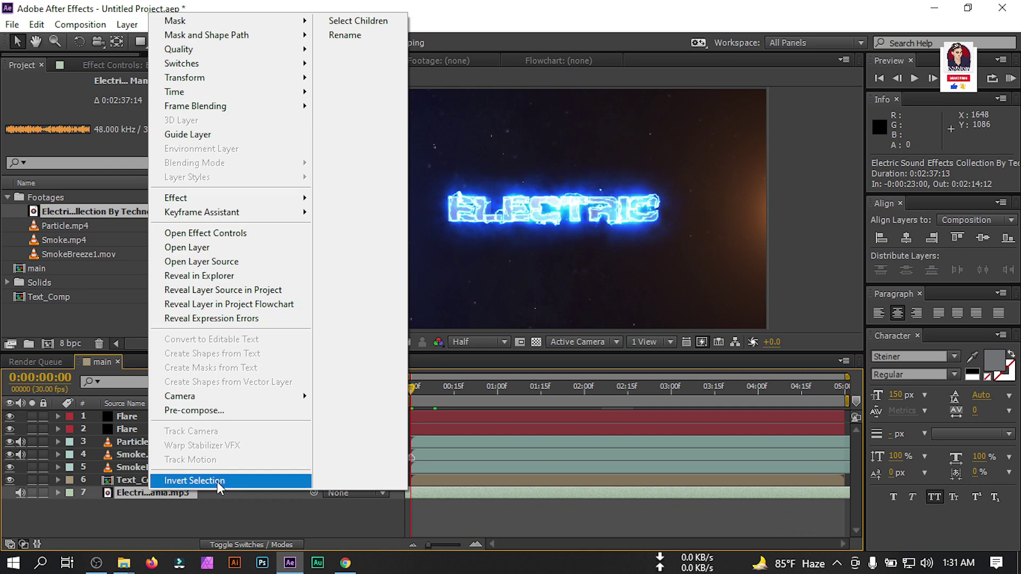
click(271, 411)
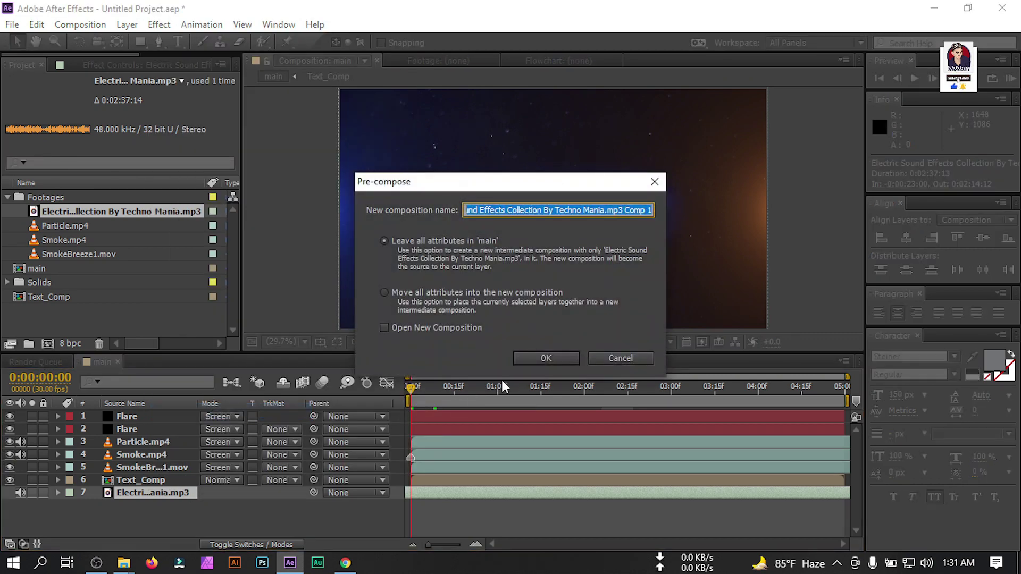
text(Music)
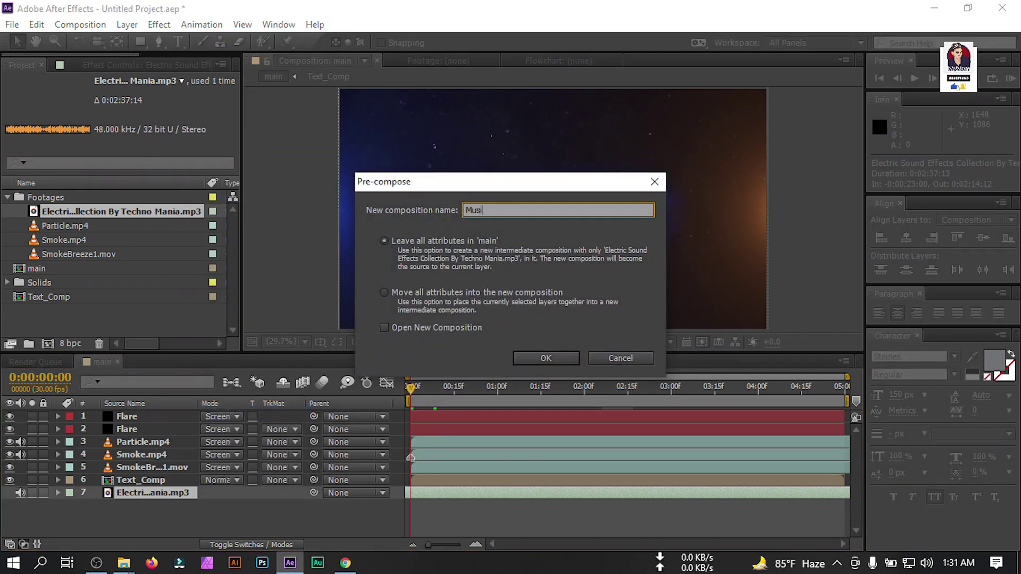
click(384, 293)
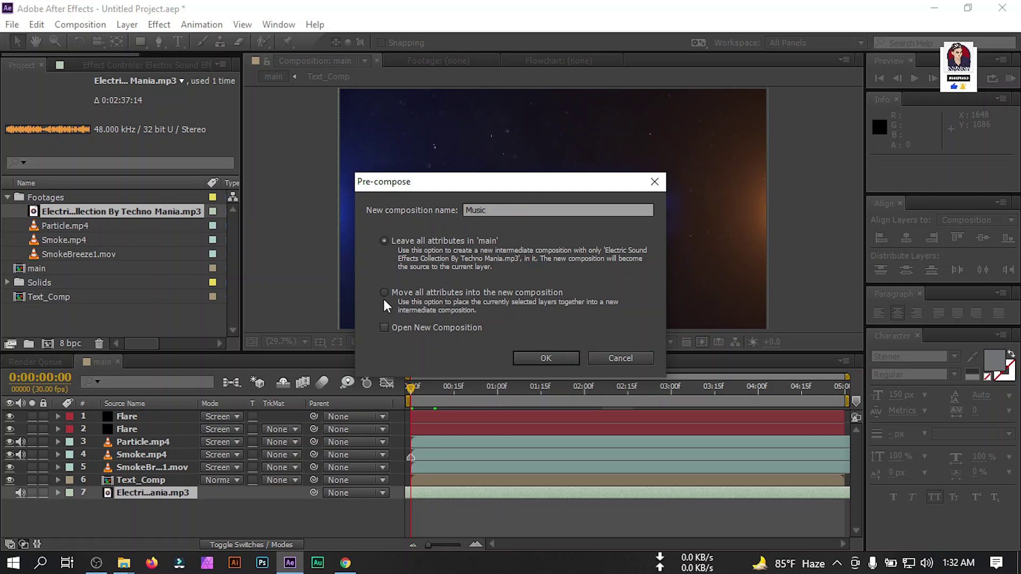